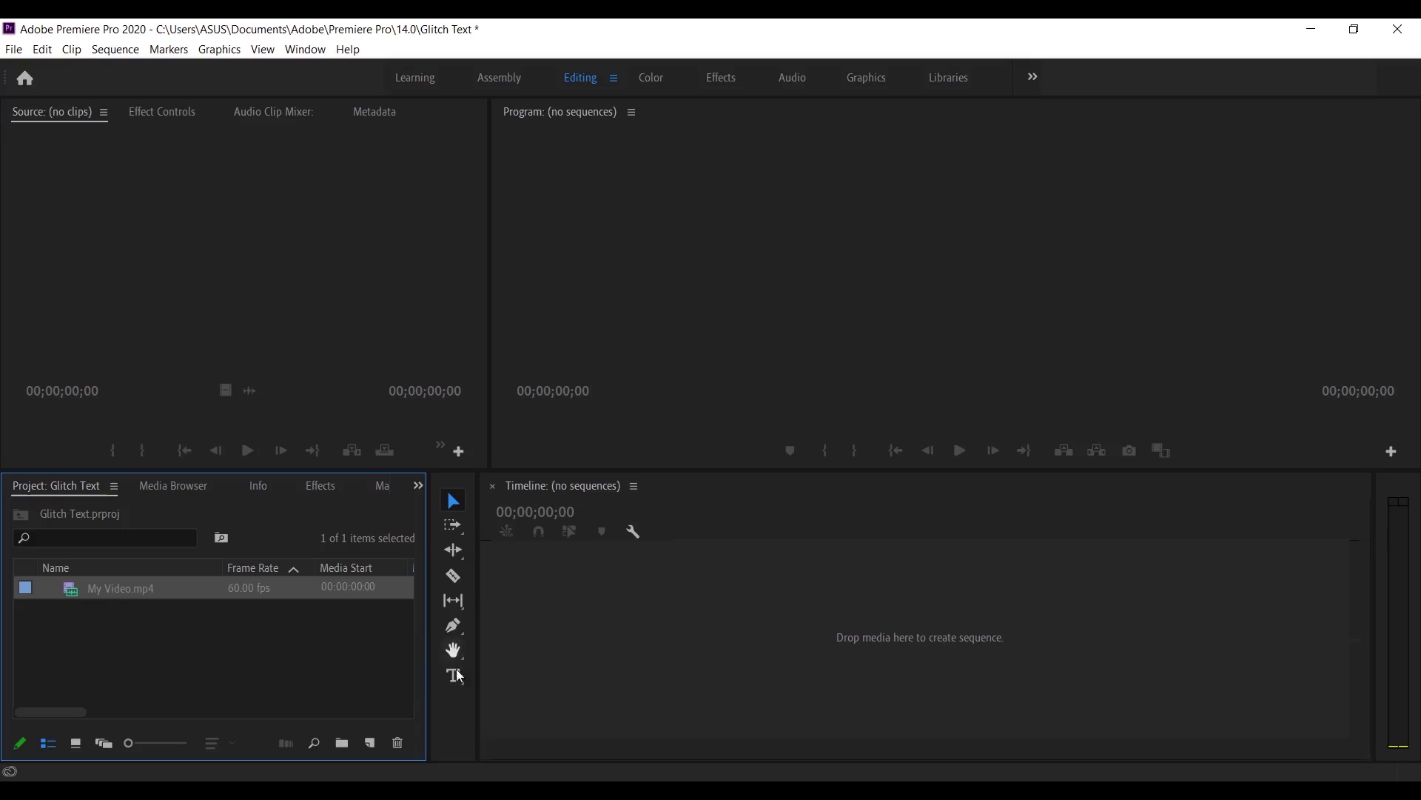
# - Create a new sequence from the ARRI > 1080p > ARRI 1080p 24 preset
pyautogui.click(370, 743)
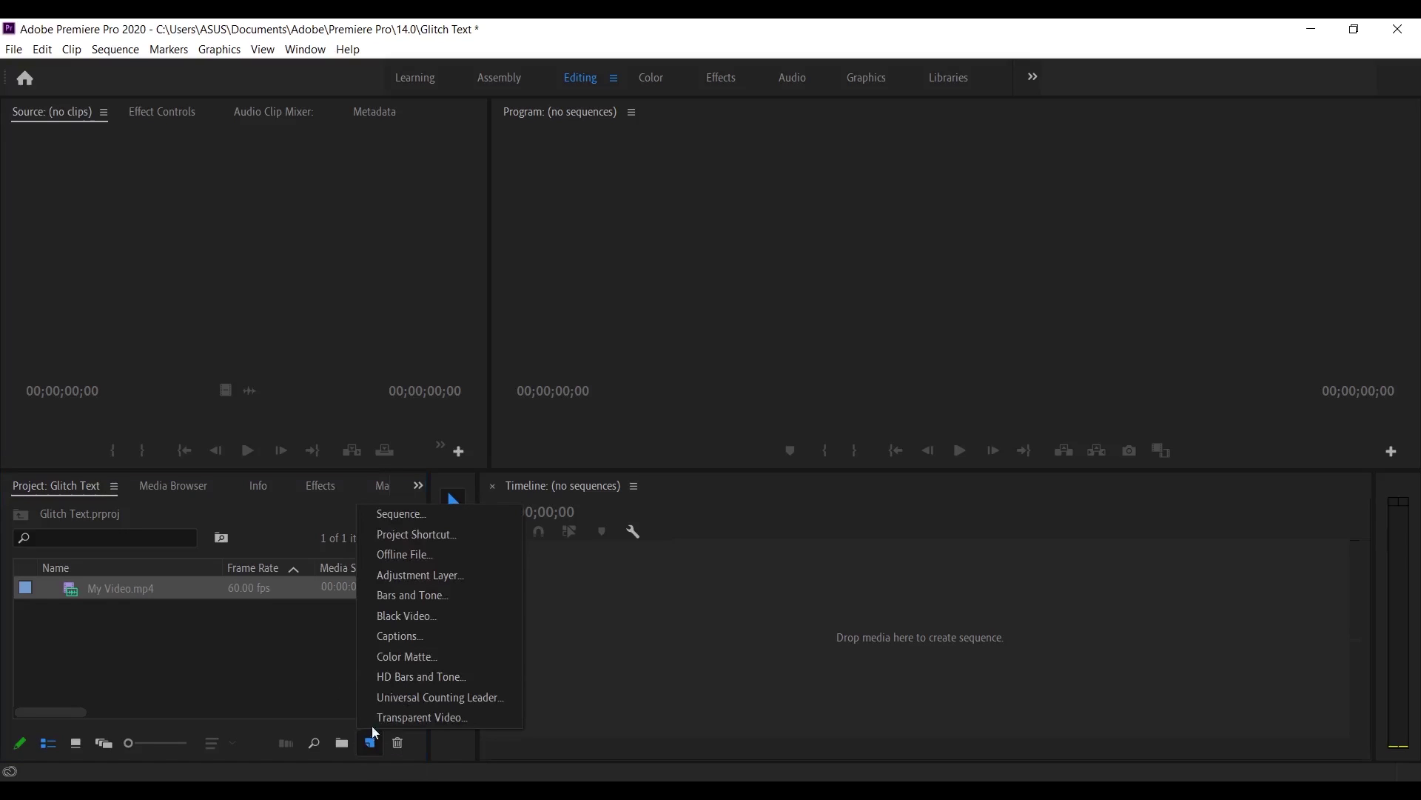
pyautogui.click(412, 519)
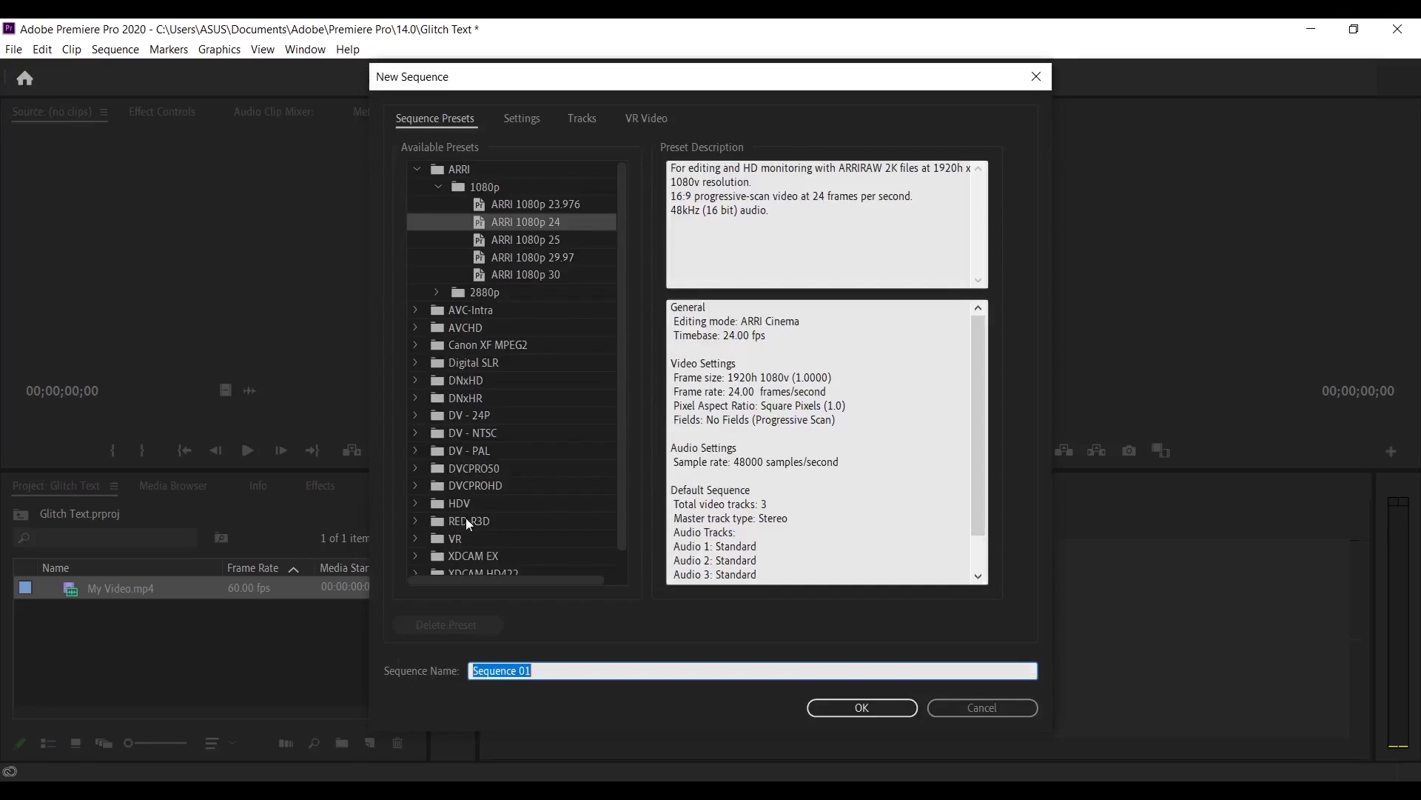
pyautogui.click(419, 167)
pyautogui.click(419, 167)
pyautogui.click(438, 186)
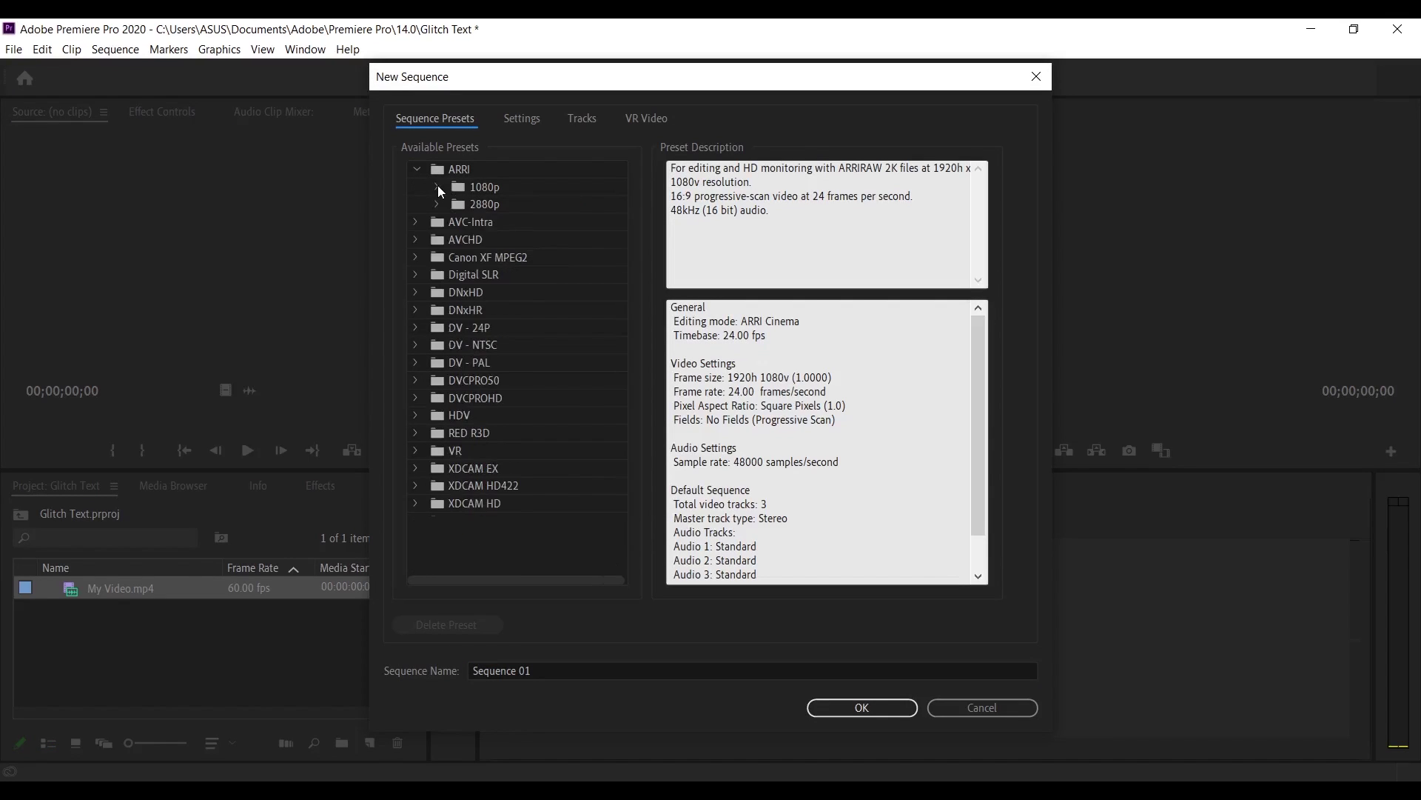
pyautogui.click(437, 187)
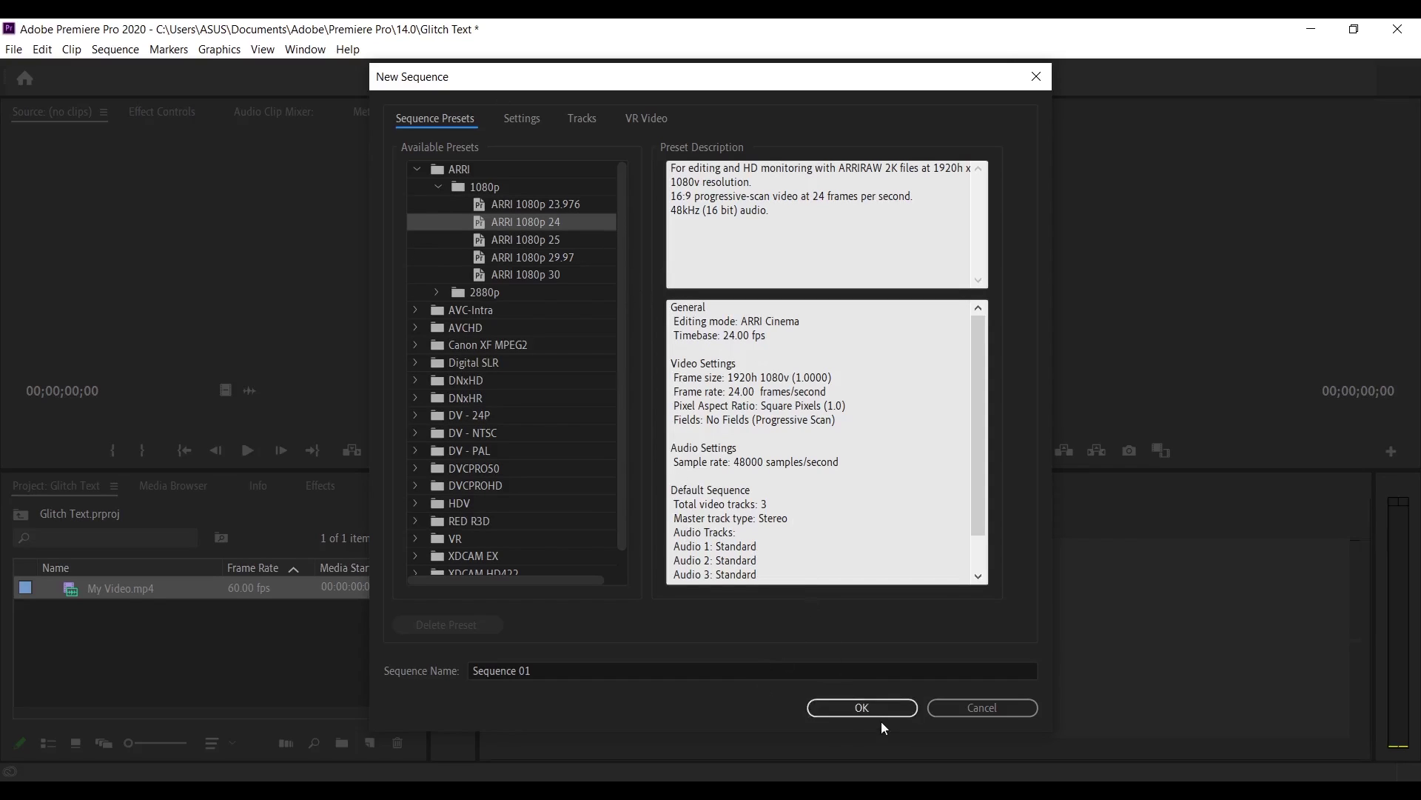
pyautogui.click(864, 707)
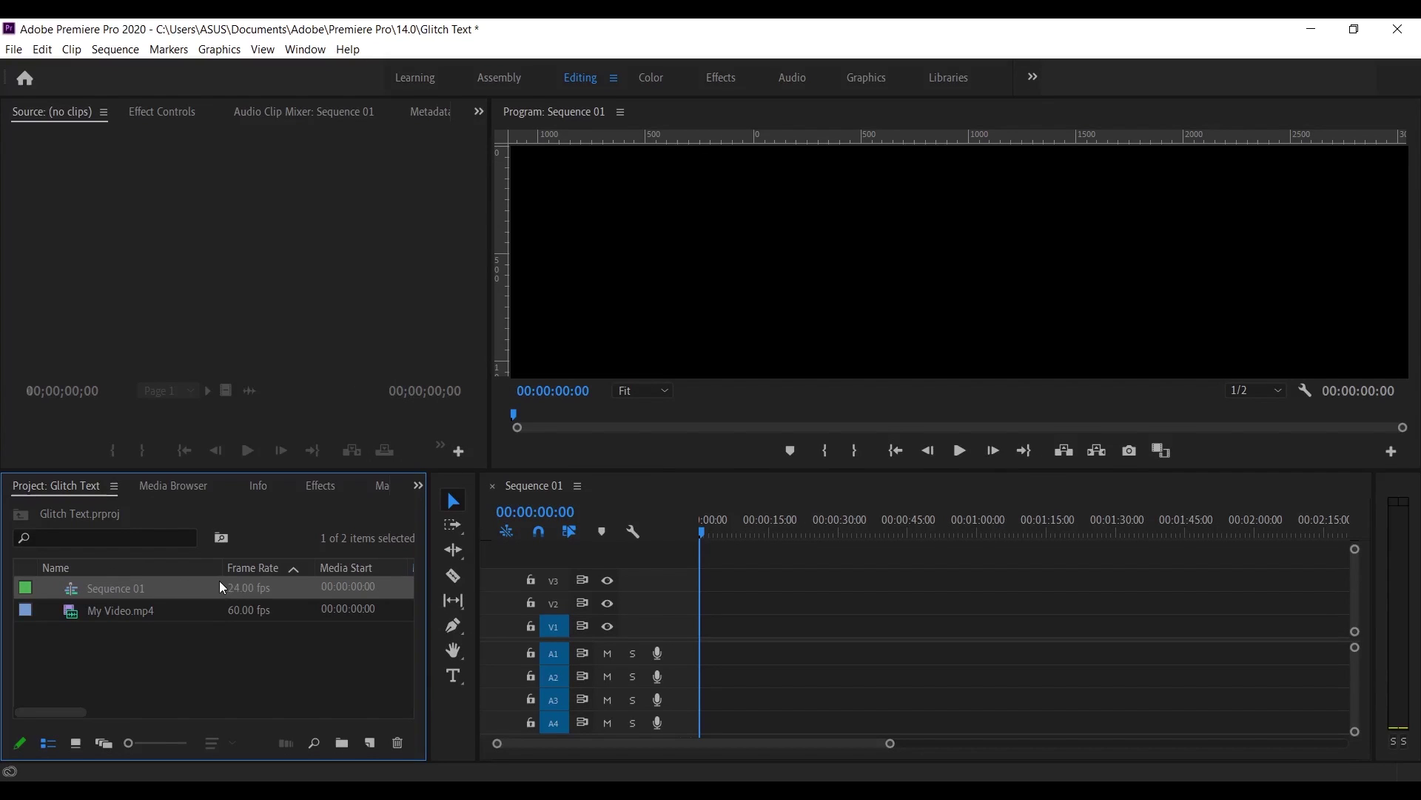
# - Type a 'GLITCH TEXT' title onto the black frame in the Program monitor
pyautogui.click(461, 675)
pyautogui.click(821, 273)
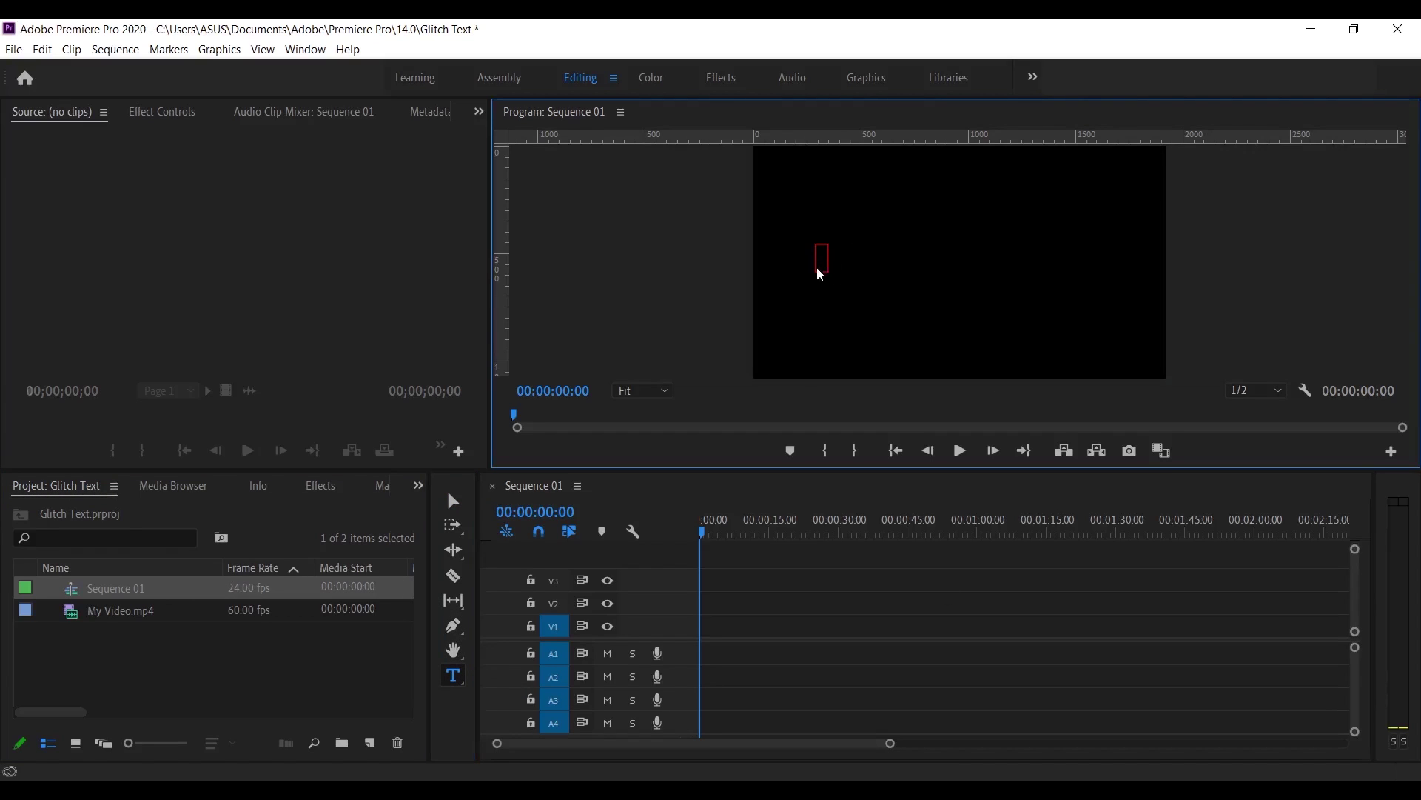
pyautogui.write('G')
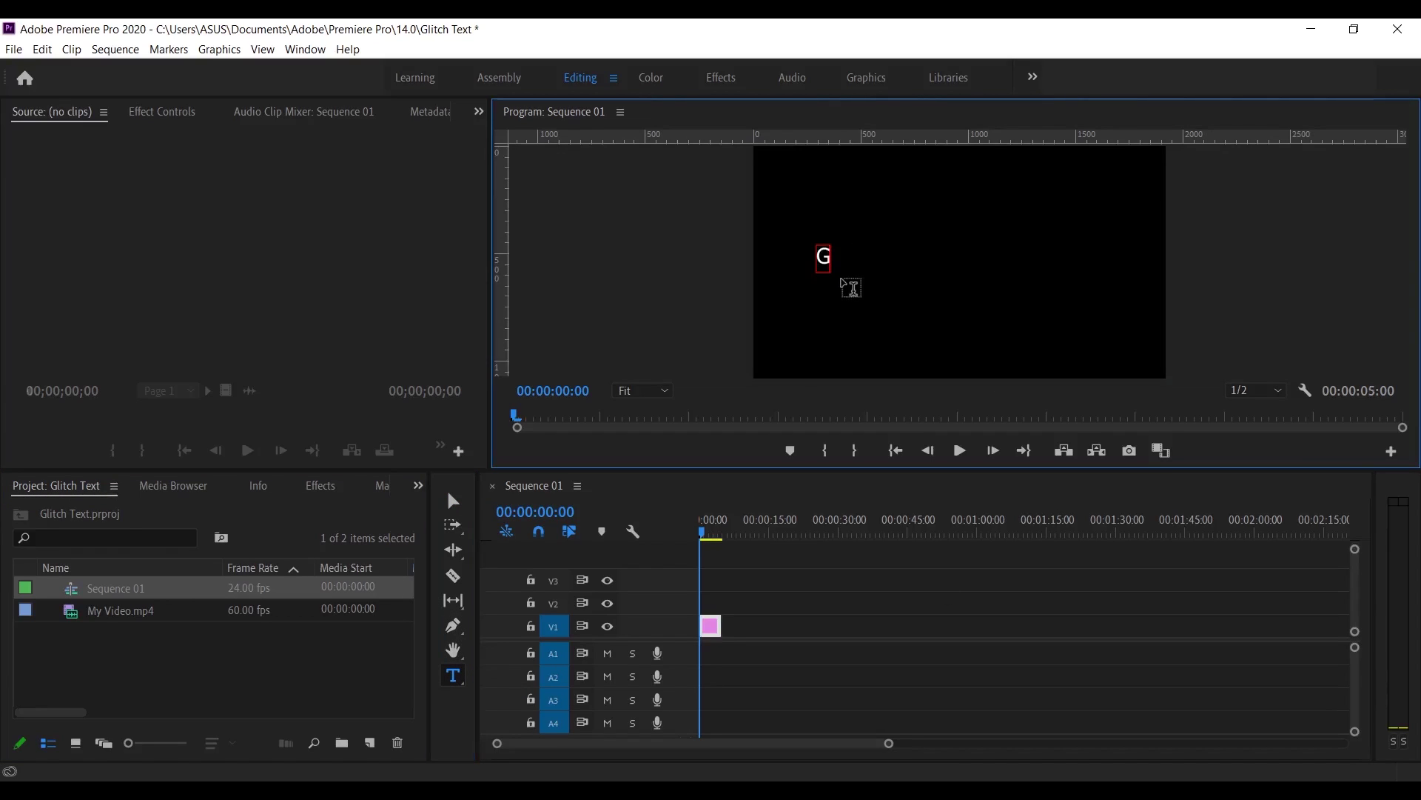
pyautogui.write('LITCH TE')
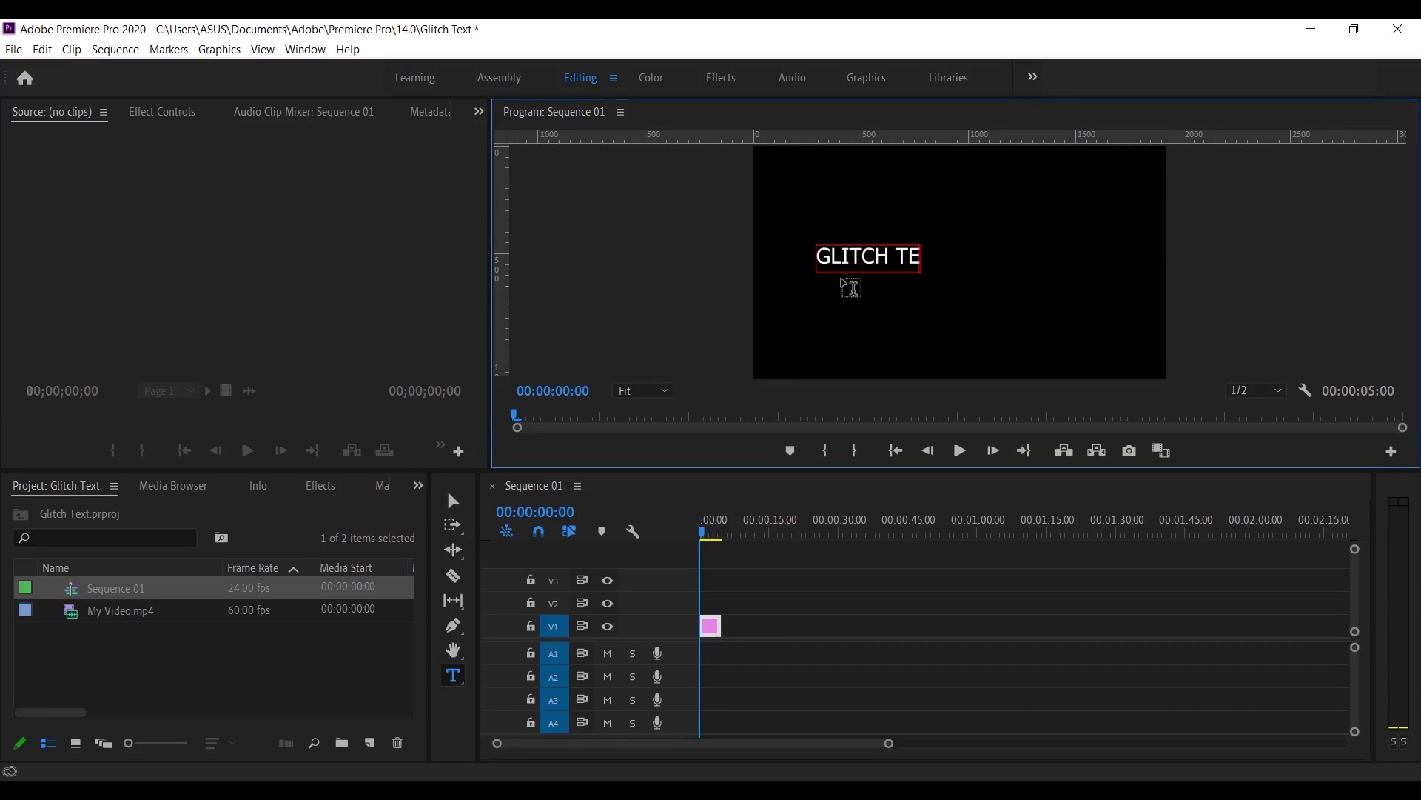
pyautogui.write('XT')
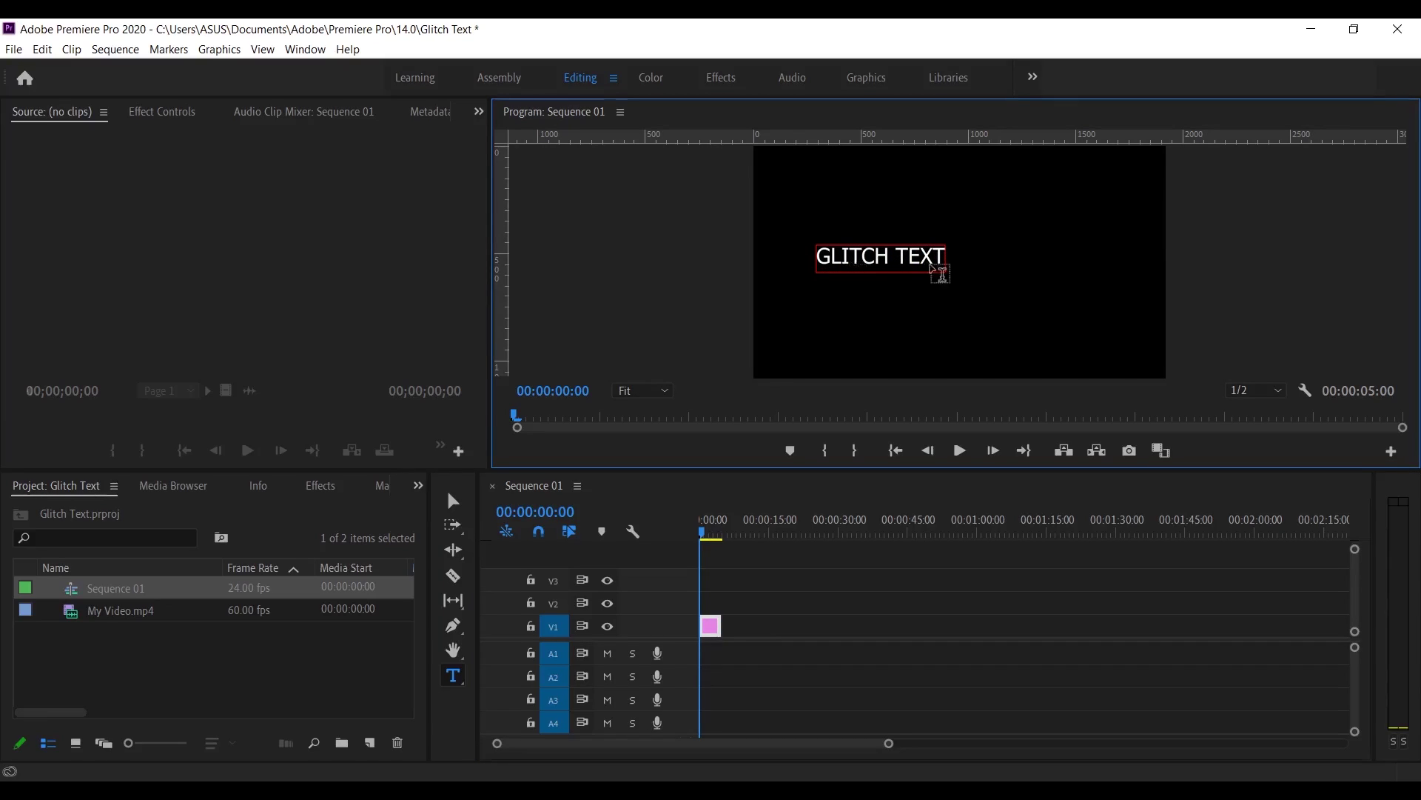
pyautogui.click(890, 259)
# - Scale the title to 121 and move it right to position 1384, 535
pyautogui.click(163, 112)
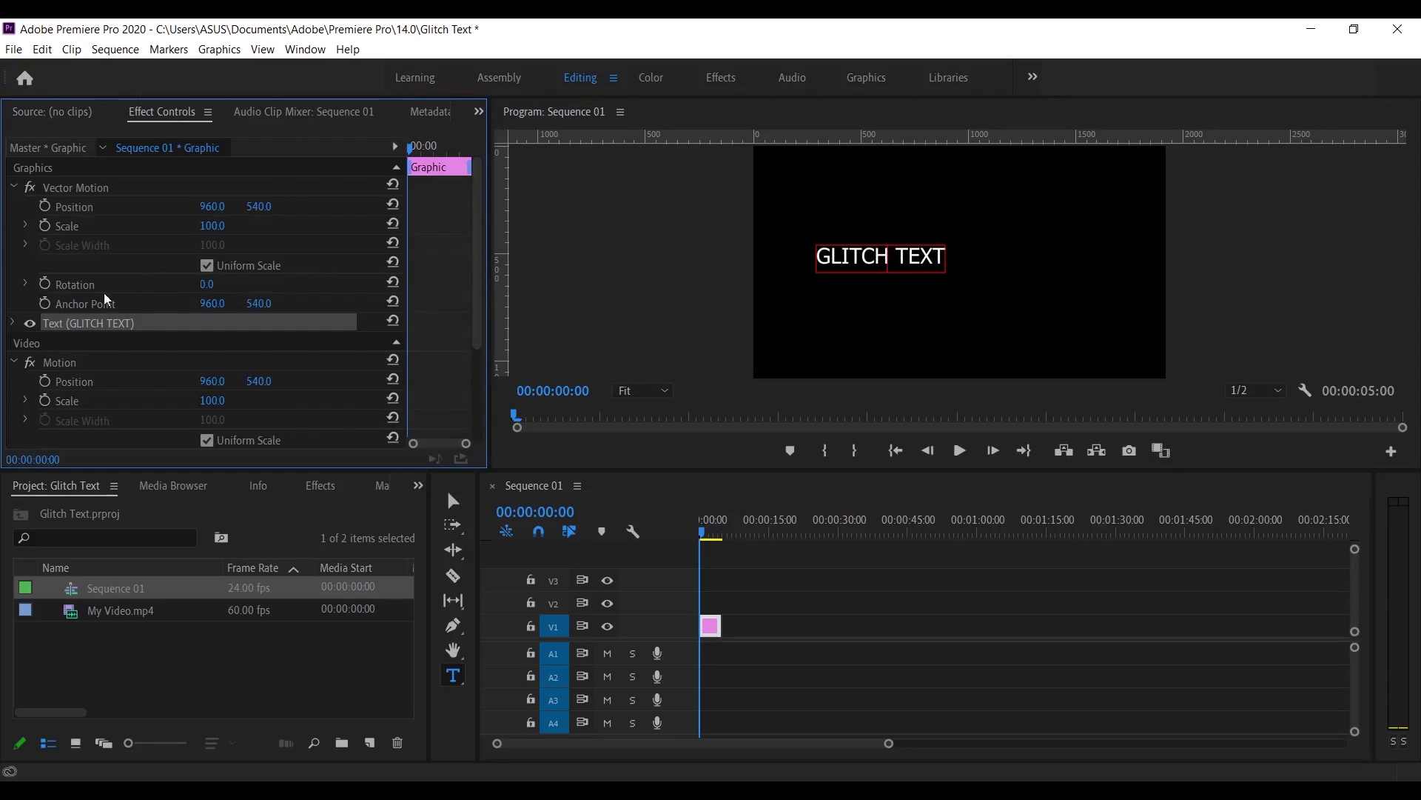
pyautogui.moveTo(213, 226); pyautogui.dragTo(257, 206)
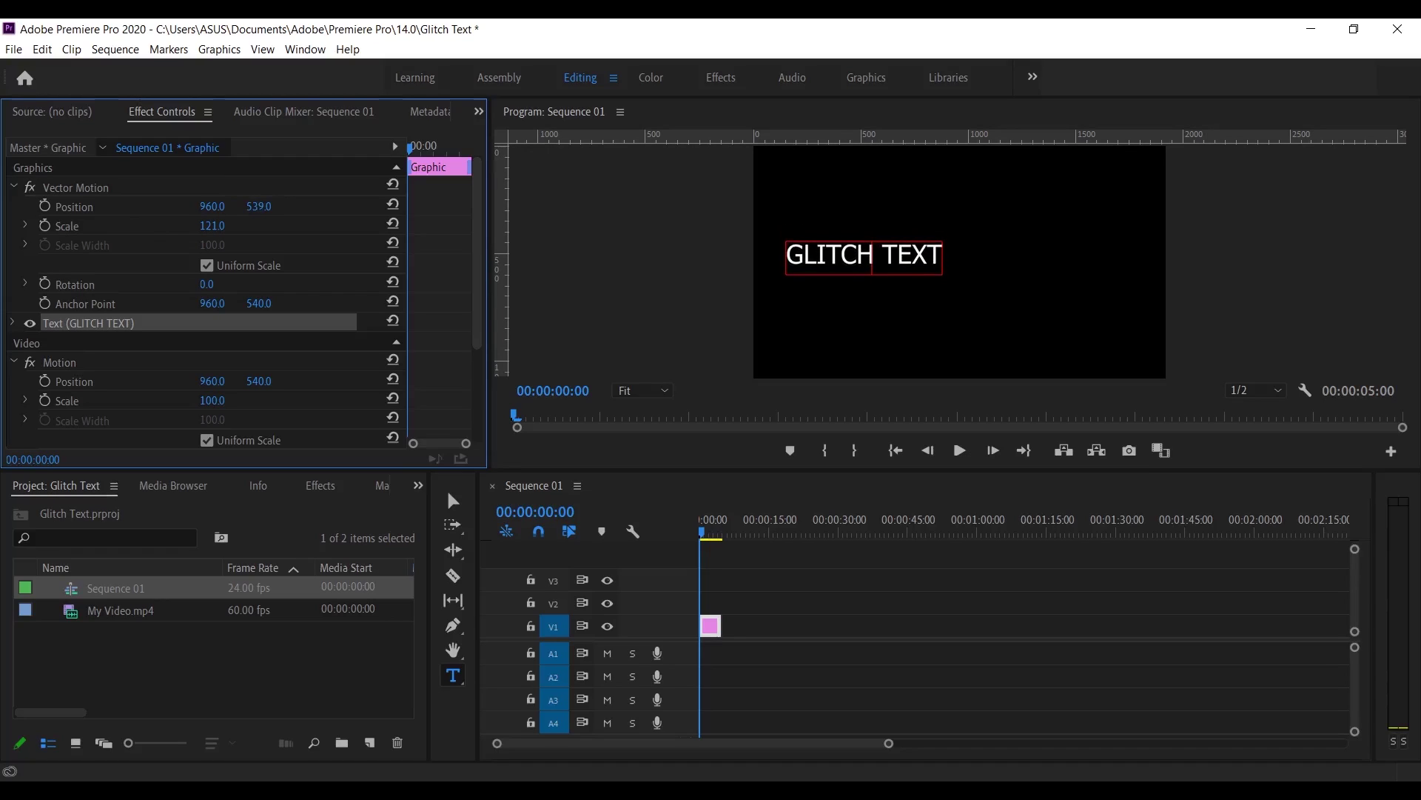
pyautogui.moveTo(849, 253); pyautogui.dragTo(941, 250)
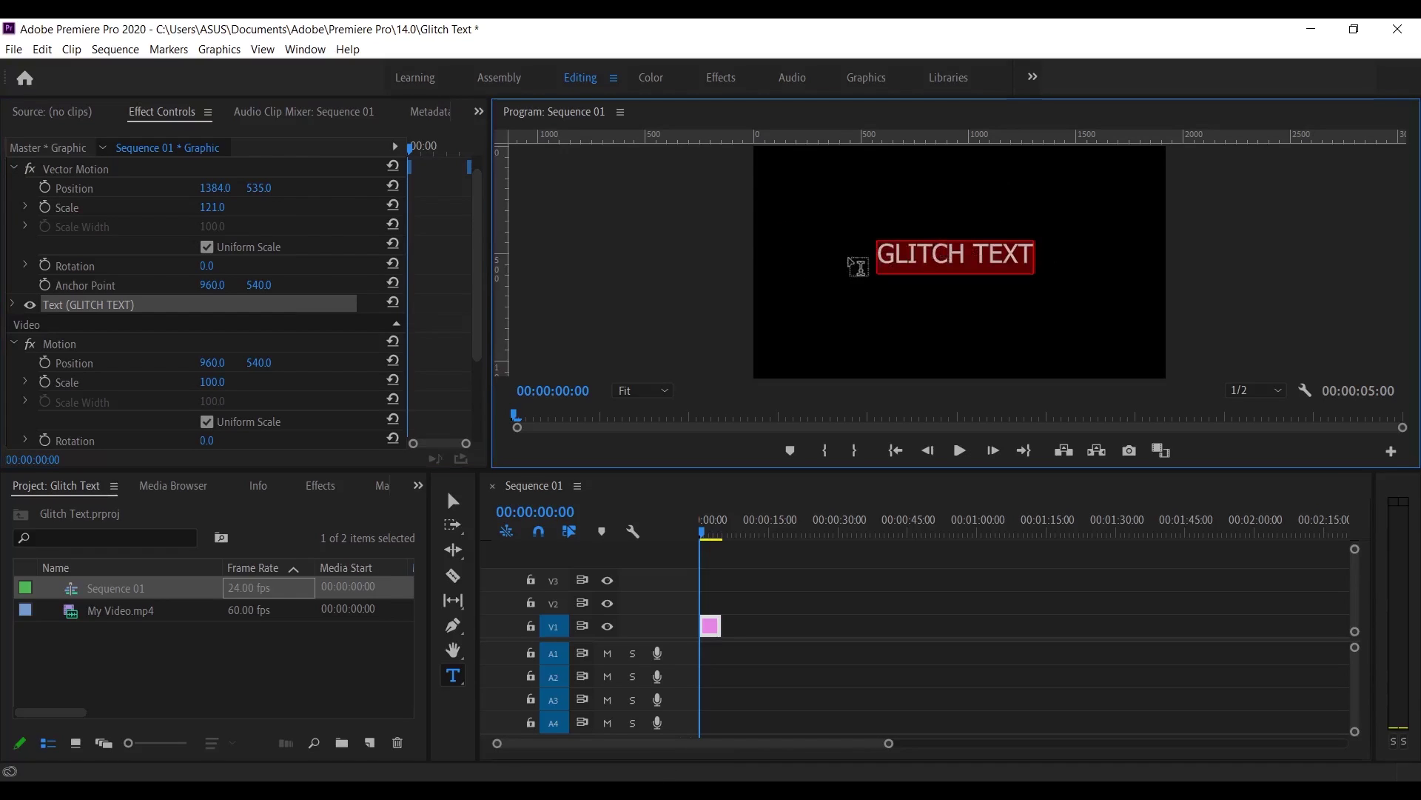
# - Change the title's font to Gilroy-Black
pyautogui.click(13, 304)
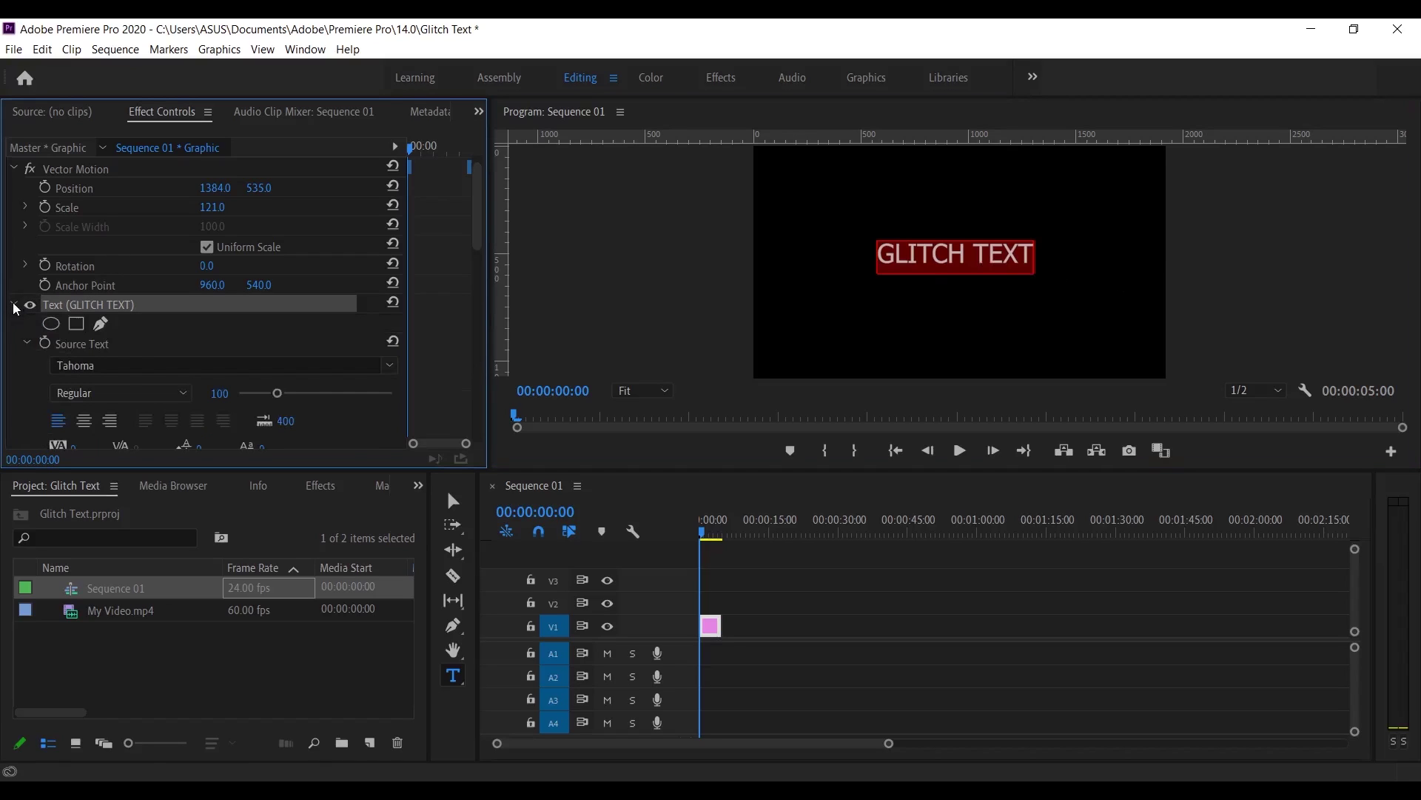
pyautogui.click(393, 370)
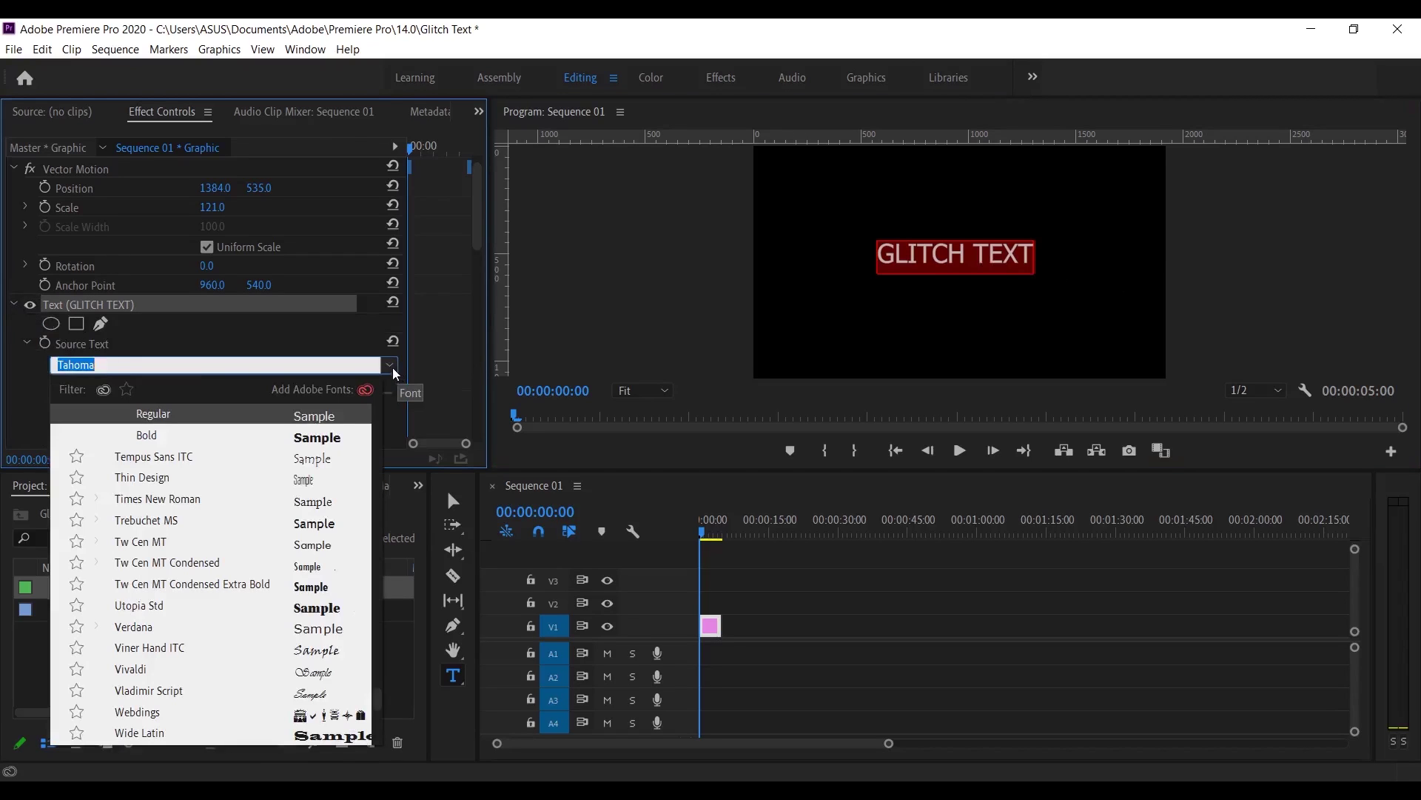
pyautogui.write('gill')
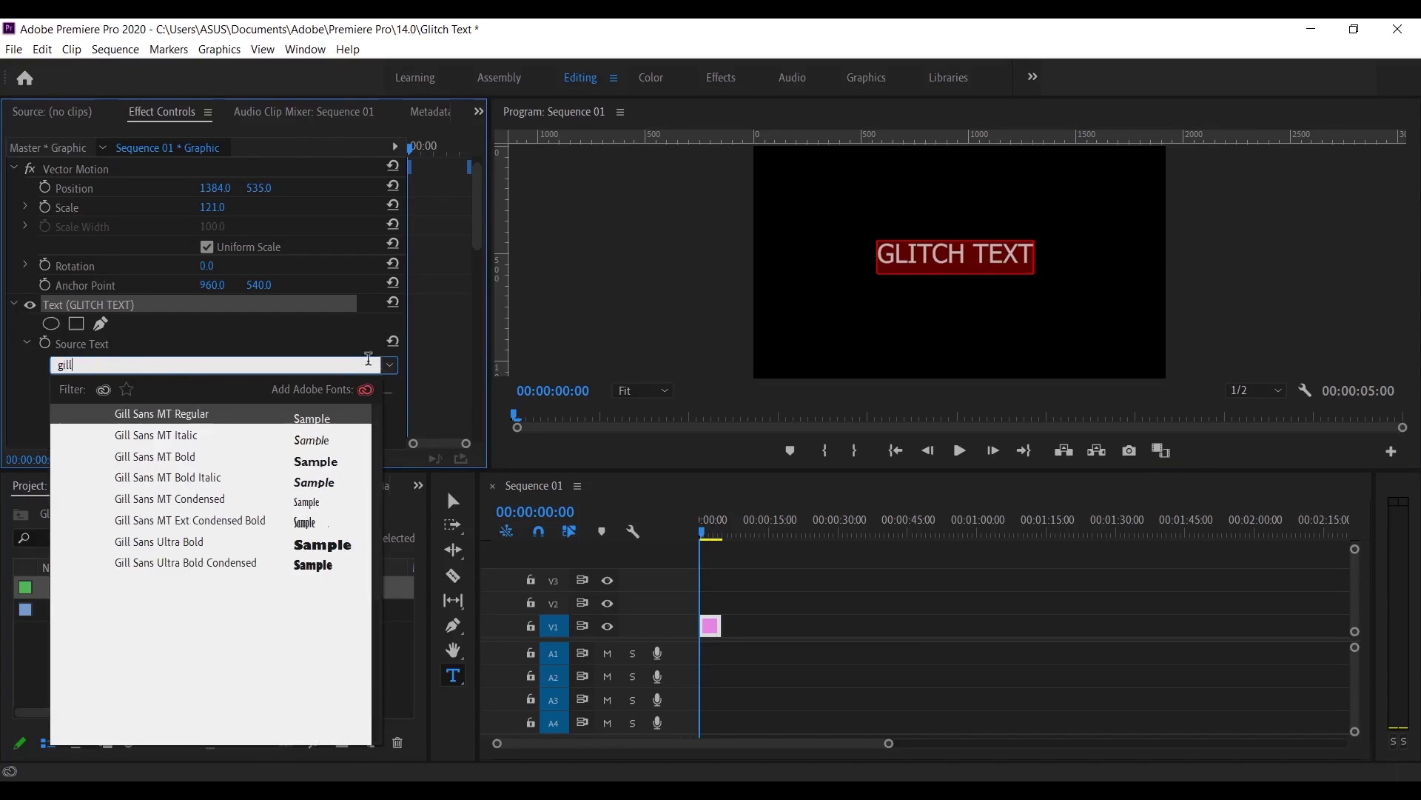
pyautogui.press('BackSpace')
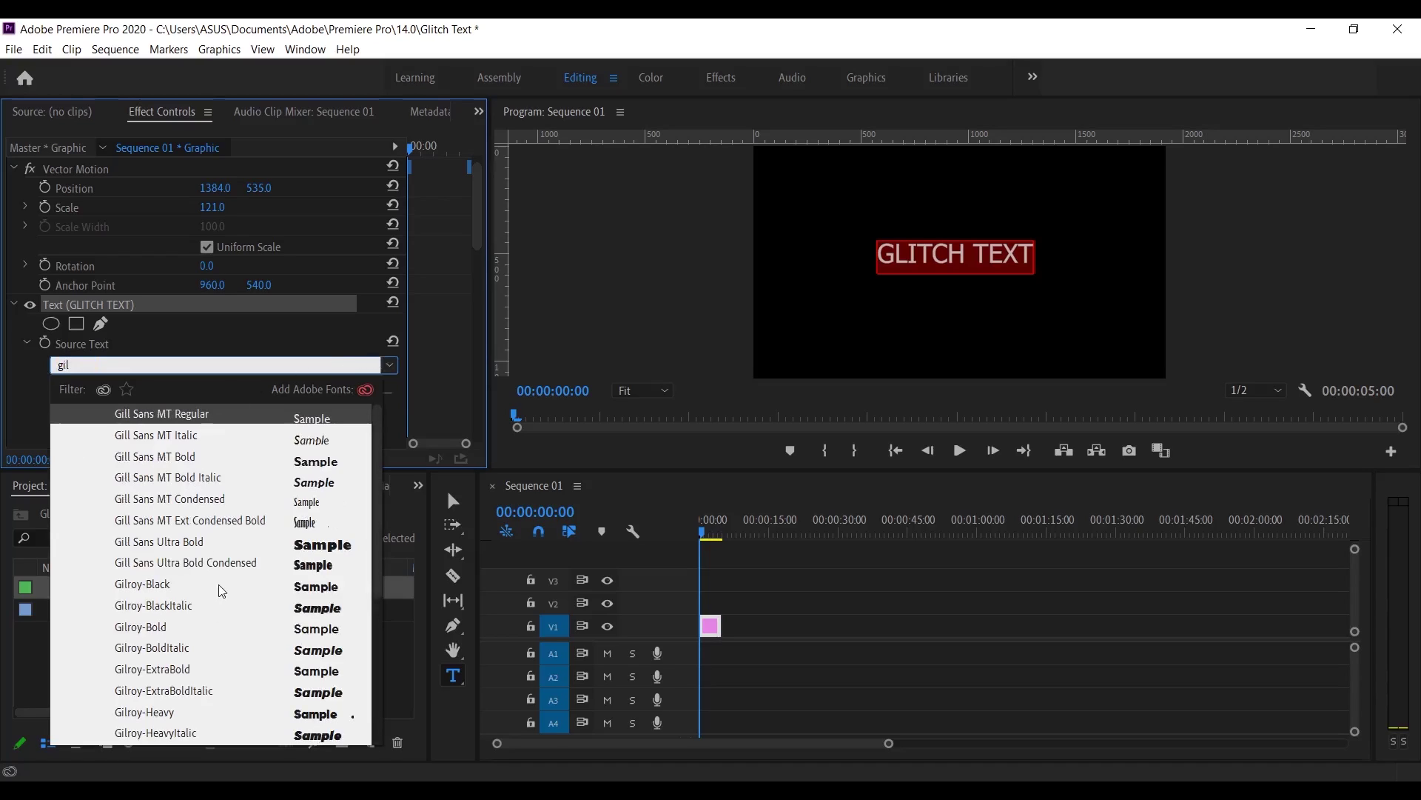
pyautogui.click(259, 590)
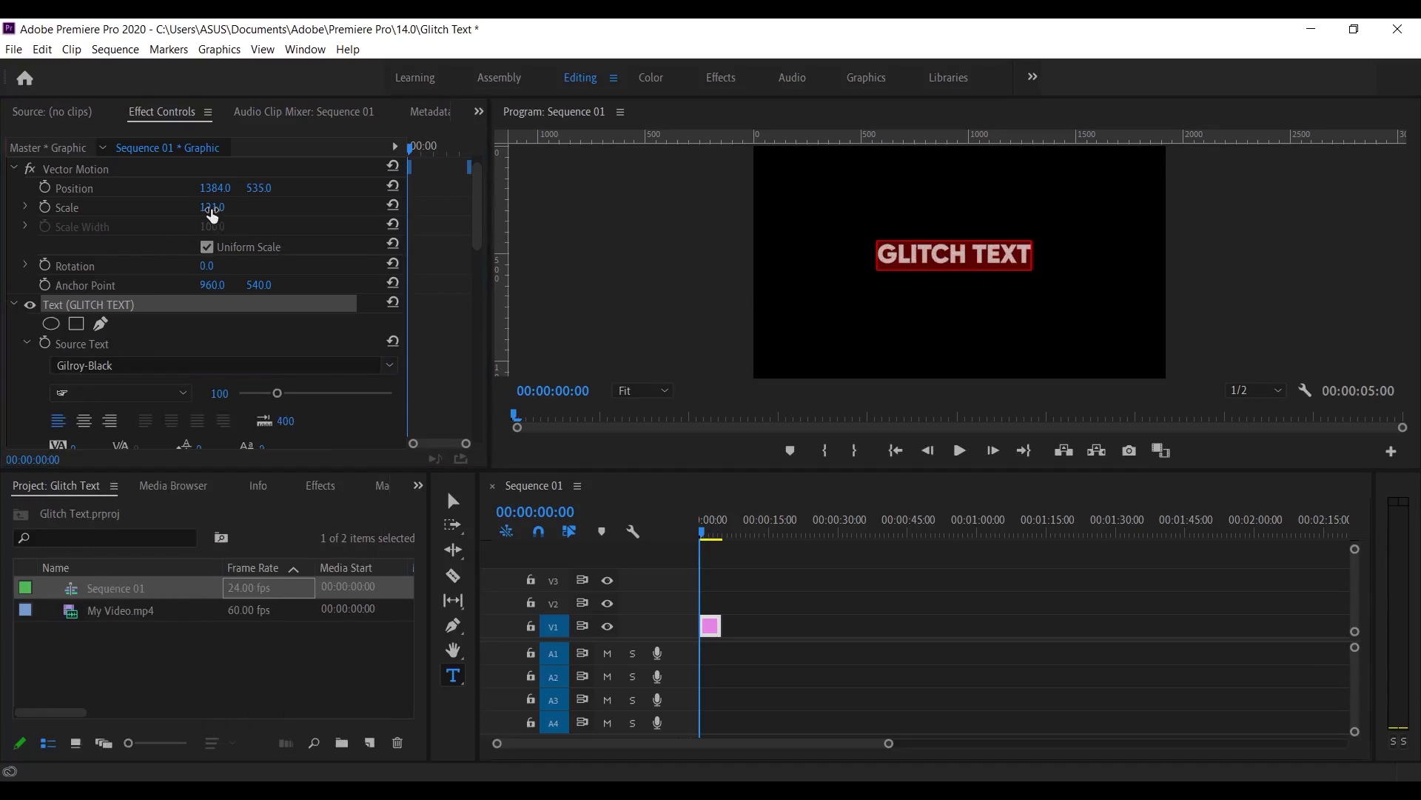
# - Enlarge the font size to 154 and reposition the title to 1240, 572
pyautogui.moveTo(277, 393); pyautogui.dragTo(299, 405)
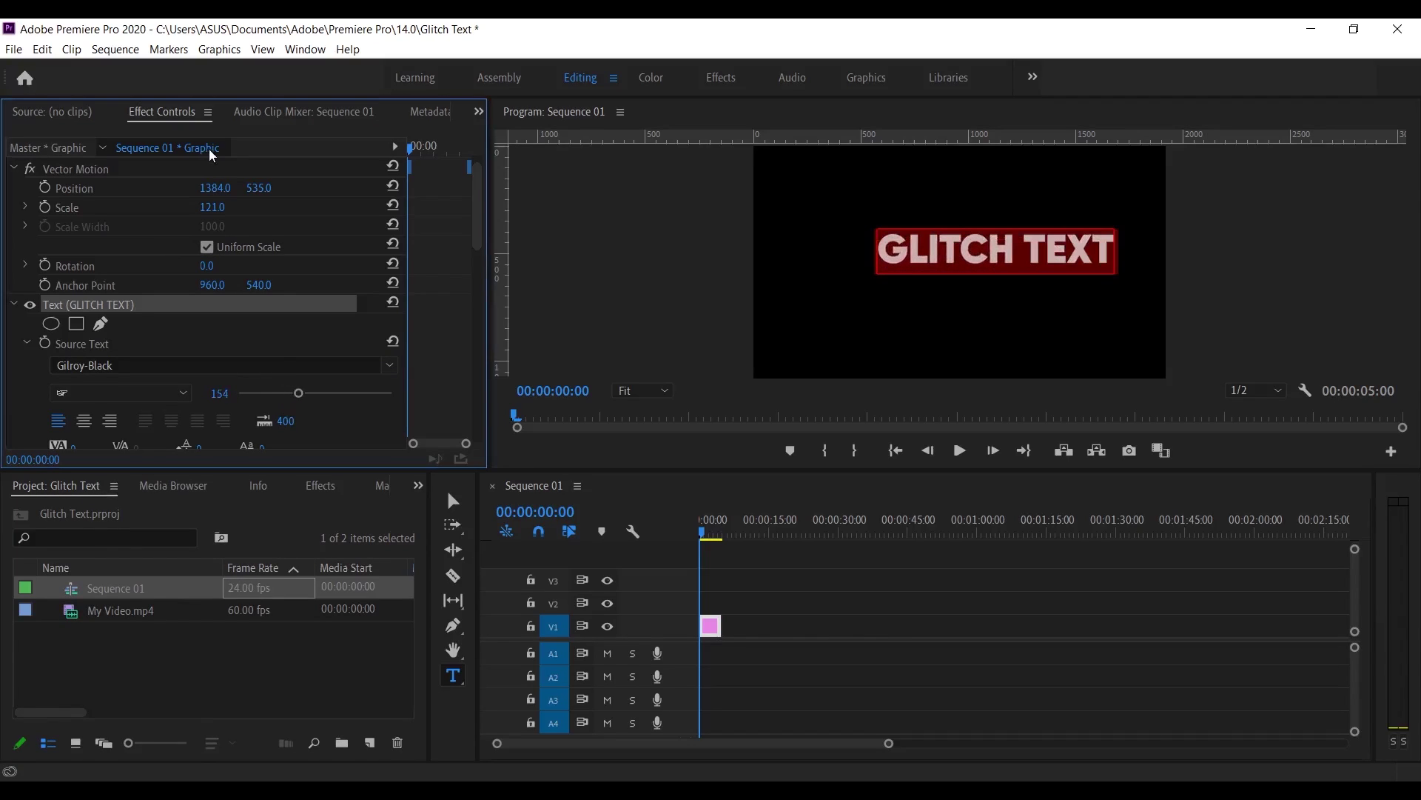
pyautogui.moveTo(259, 187); pyautogui.dragTo(185, 187)
pyautogui.press('=')
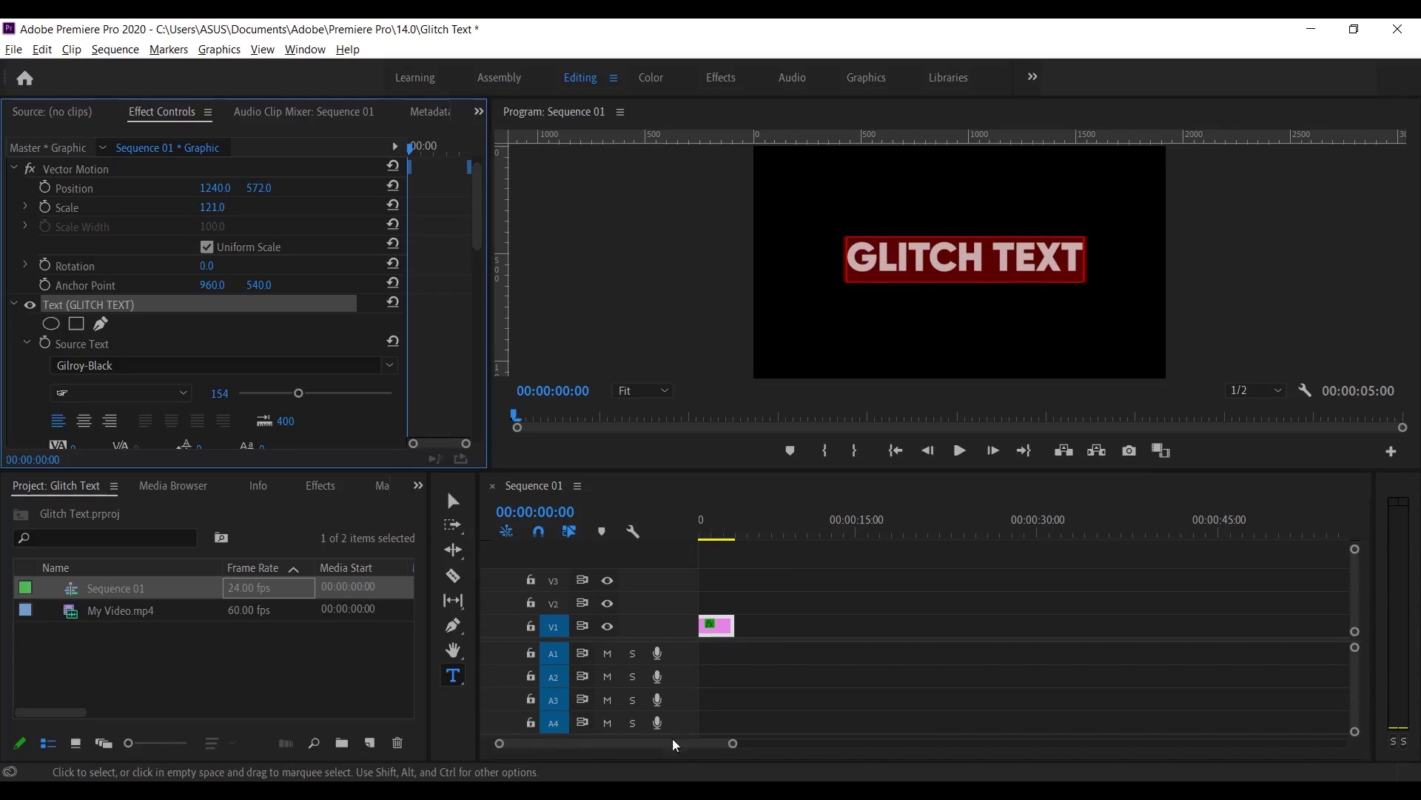
# - Alt-drag a copy of the GLITCH TEXT clip from V1 up onto V2
pyautogui.click(720, 636)
pyautogui.press('=')
pyautogui.press('=')
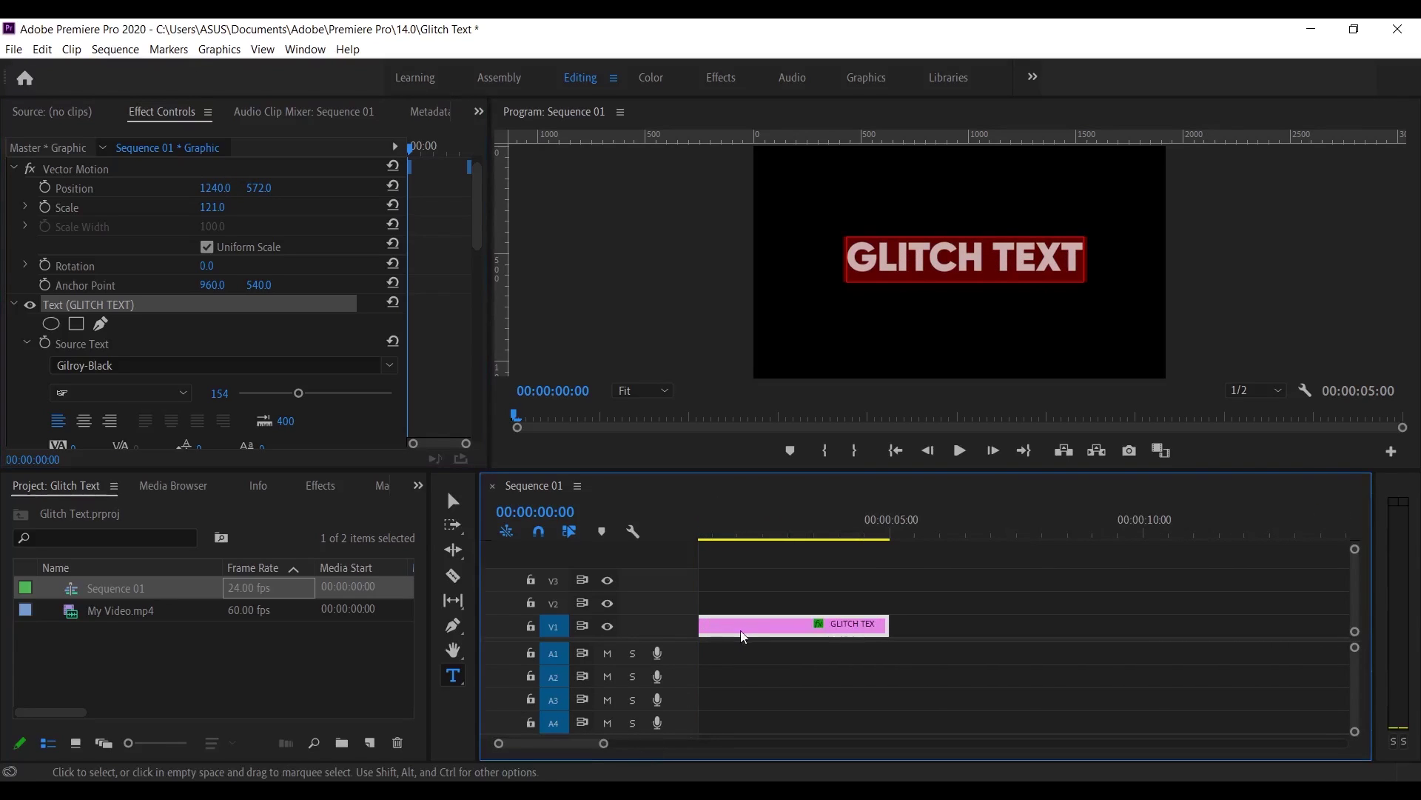
pyautogui.moveTo(609, 743); pyautogui.dragTo(570, 742)
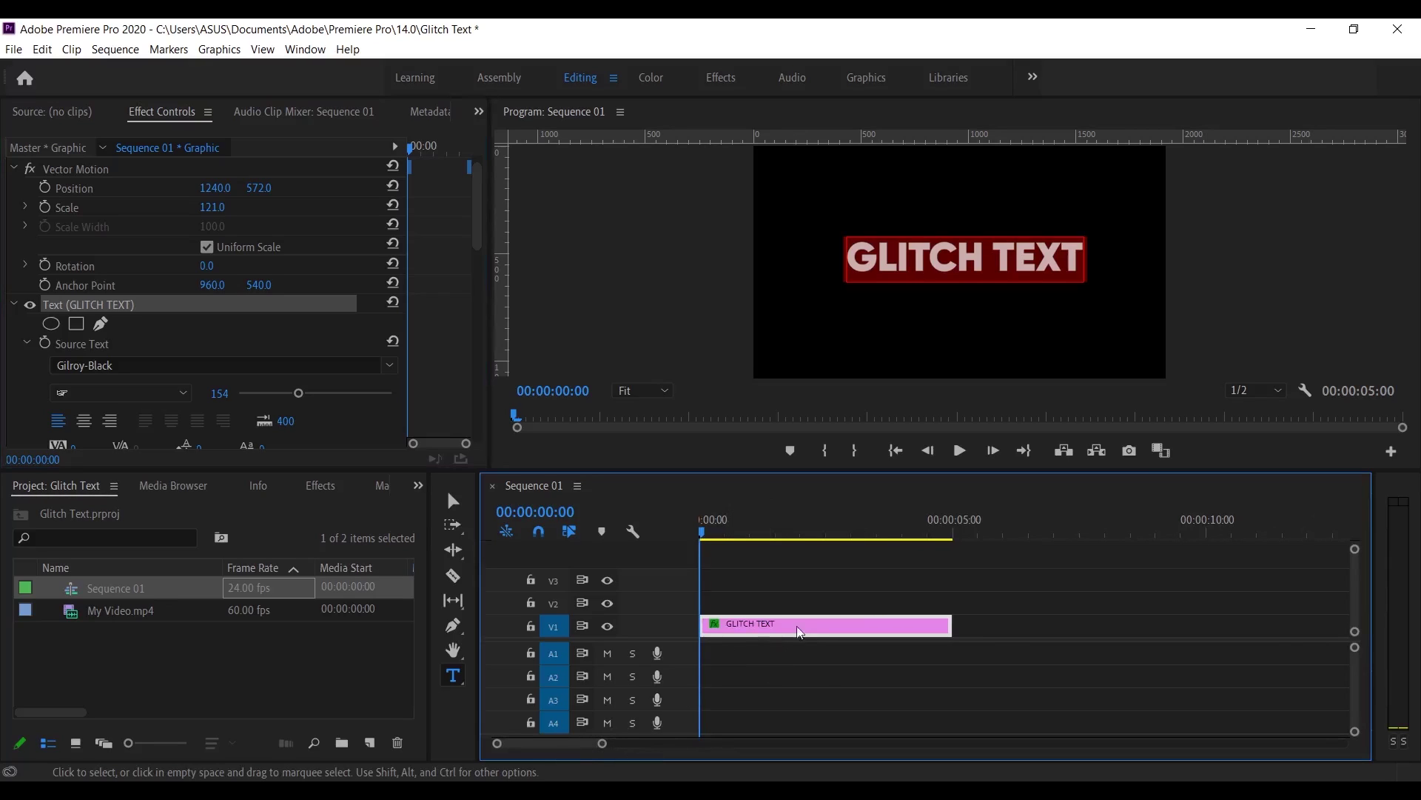
pyautogui.click(776, 627)
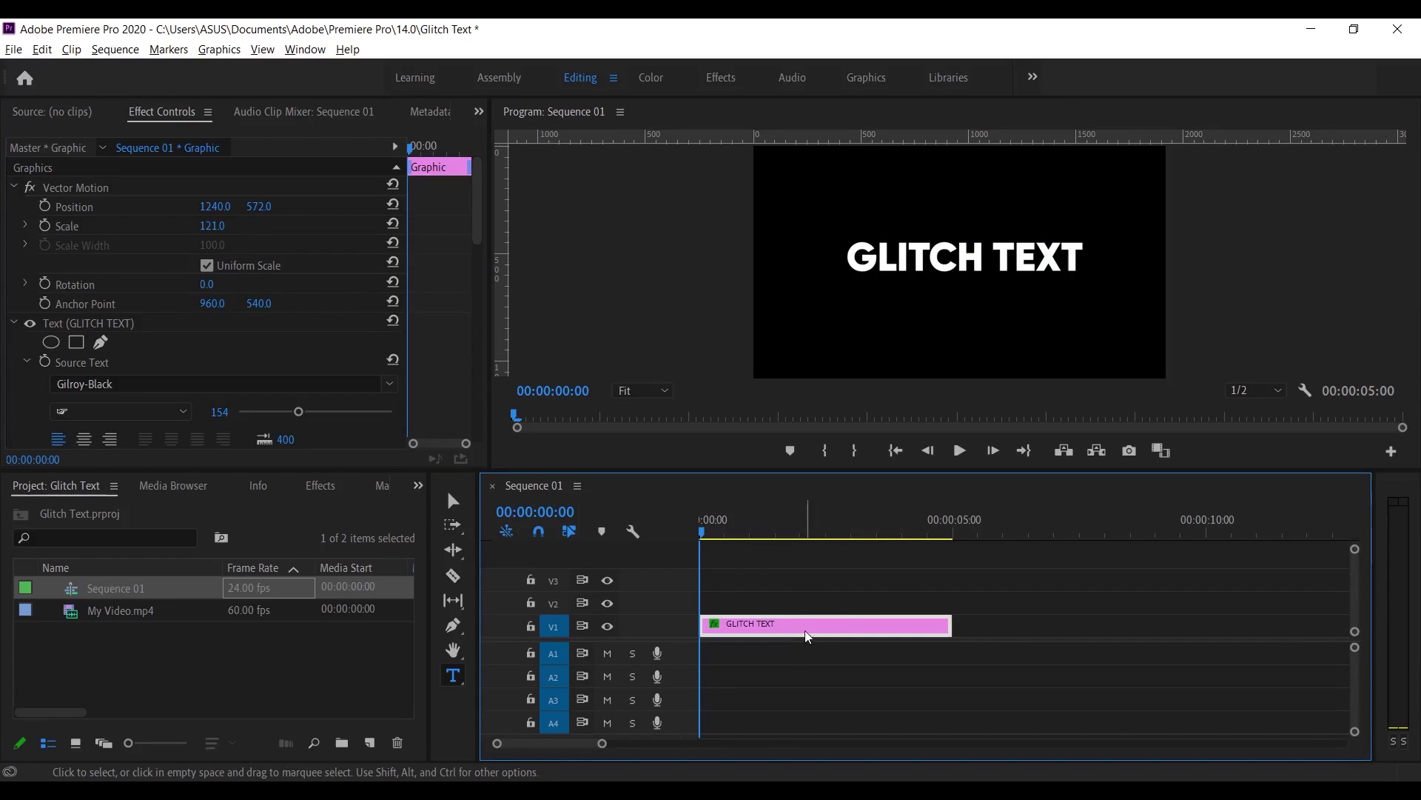
pyautogui.moveTo(807, 636); pyautogui.dragTo(746, 606)
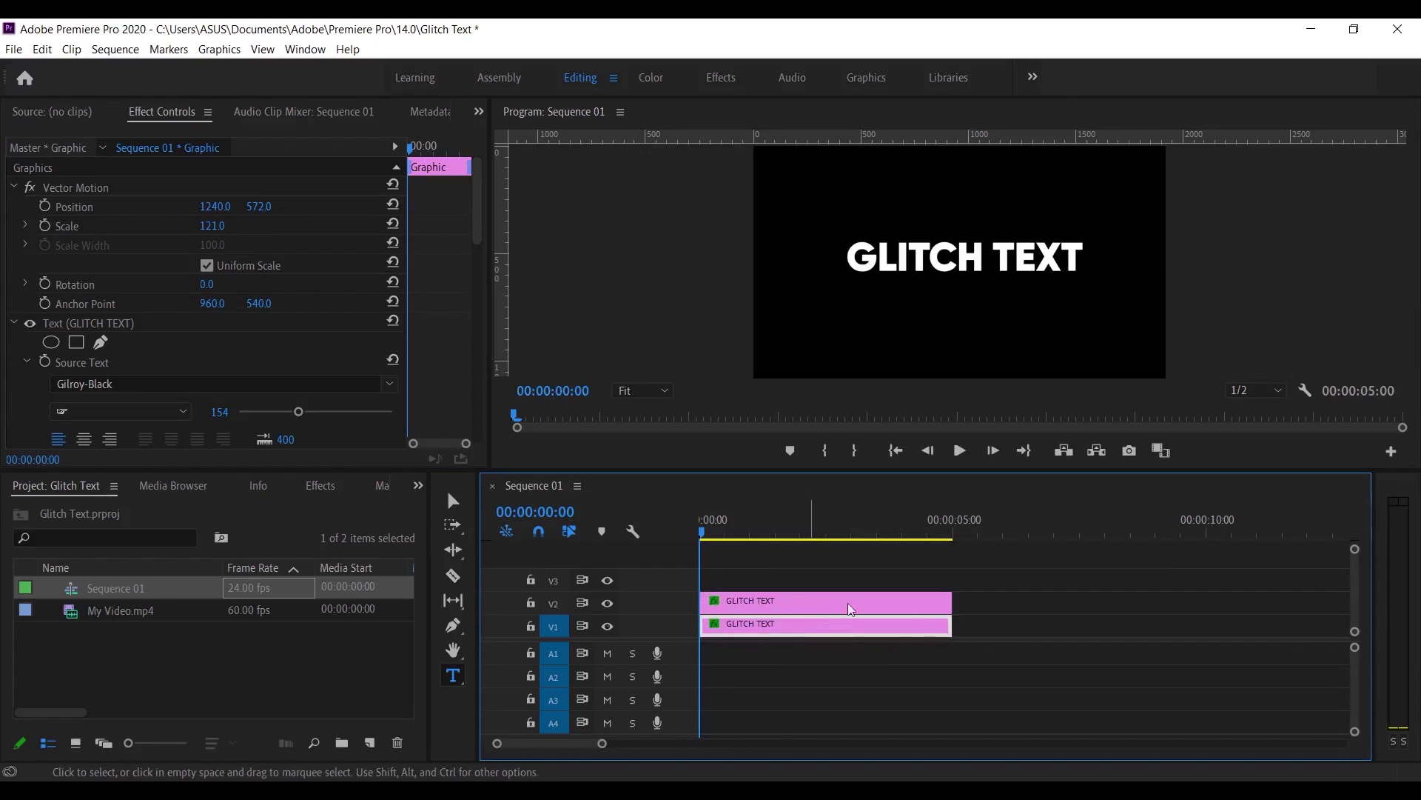
# - Resize the V1 and V2 track heights to show the clip thumbnails
pyautogui.scroll(3, 740, 611)
pyautogui.scroll(-1, 725, 652)
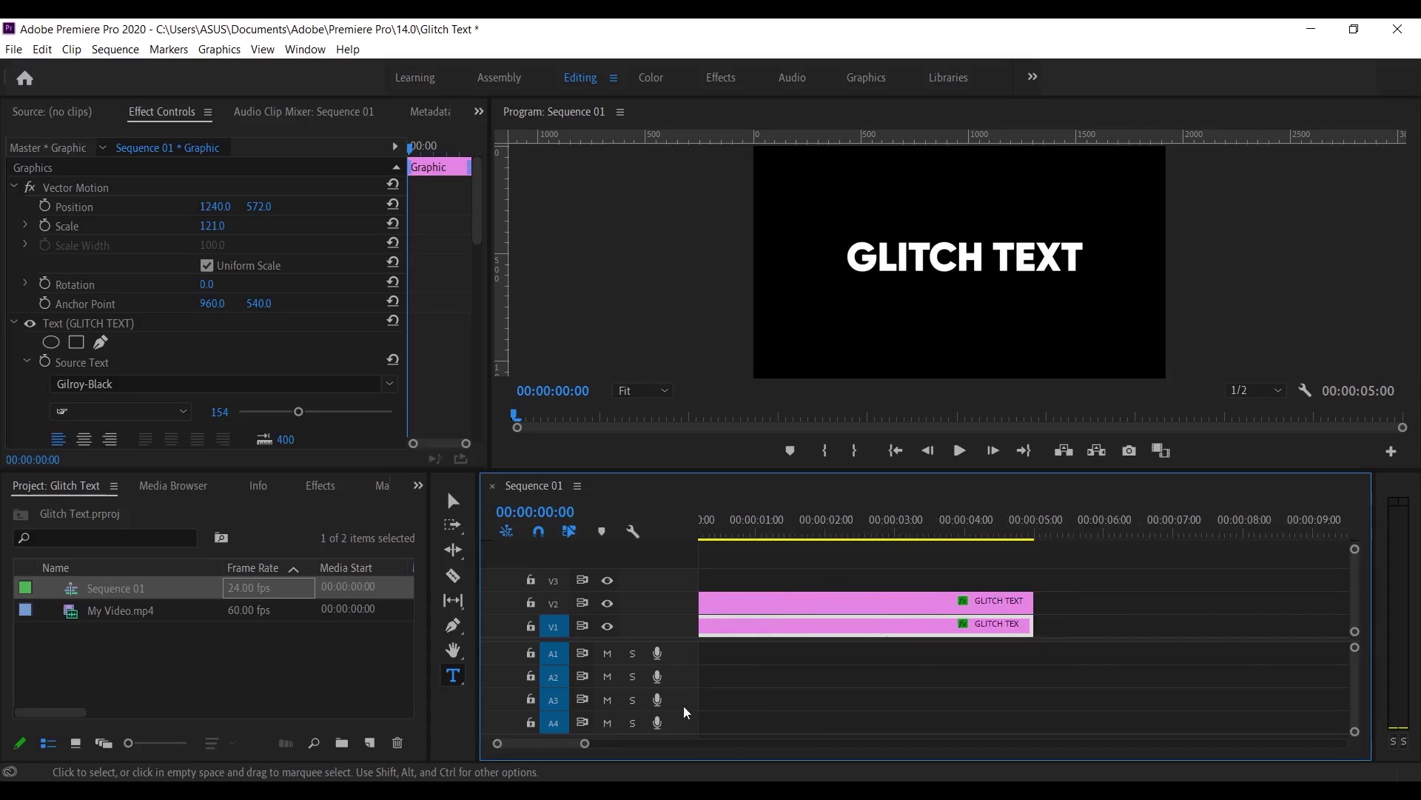
pyautogui.moveTo(554, 753); pyautogui.dragTo(523, 748)
pyautogui.doubleClick(684, 603)
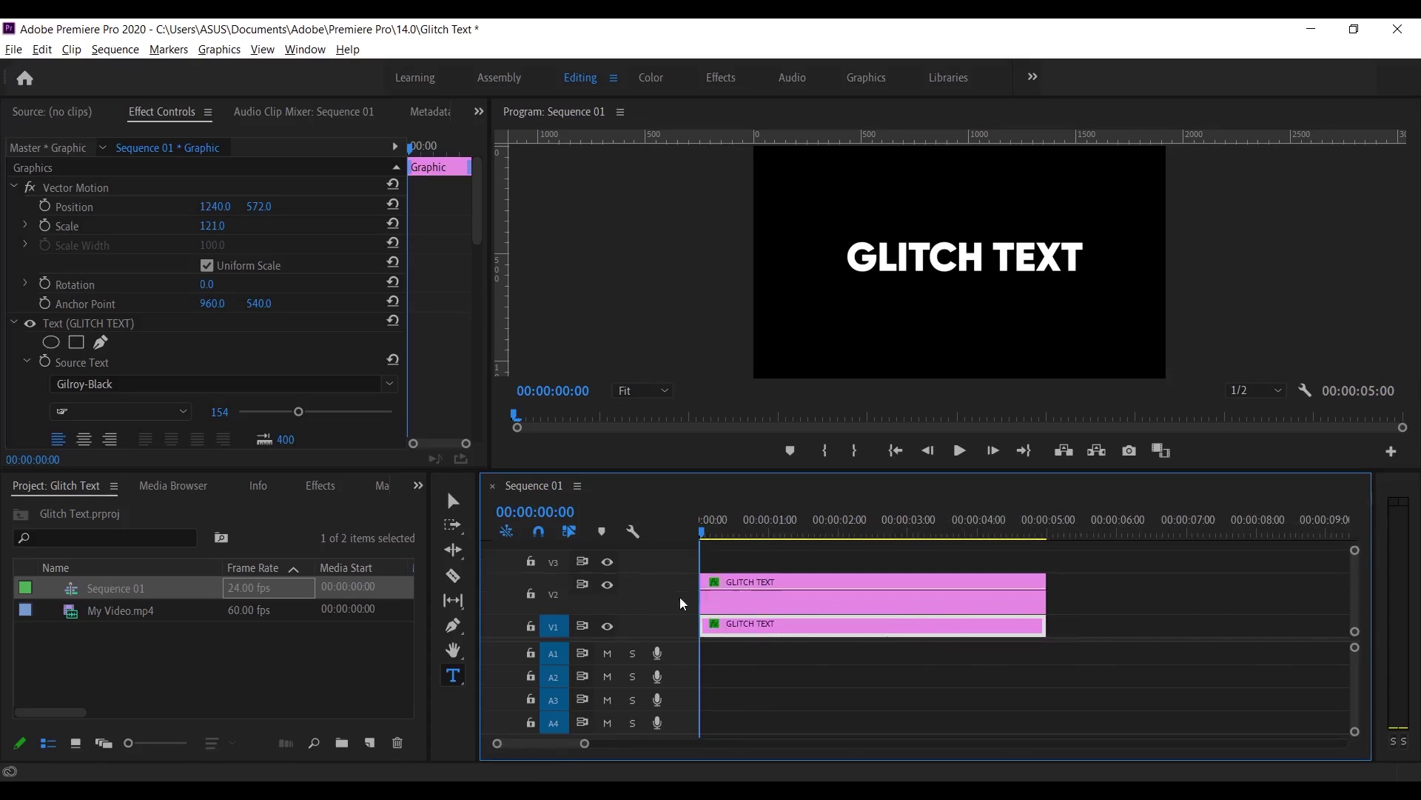
pyautogui.doubleClick(688, 635)
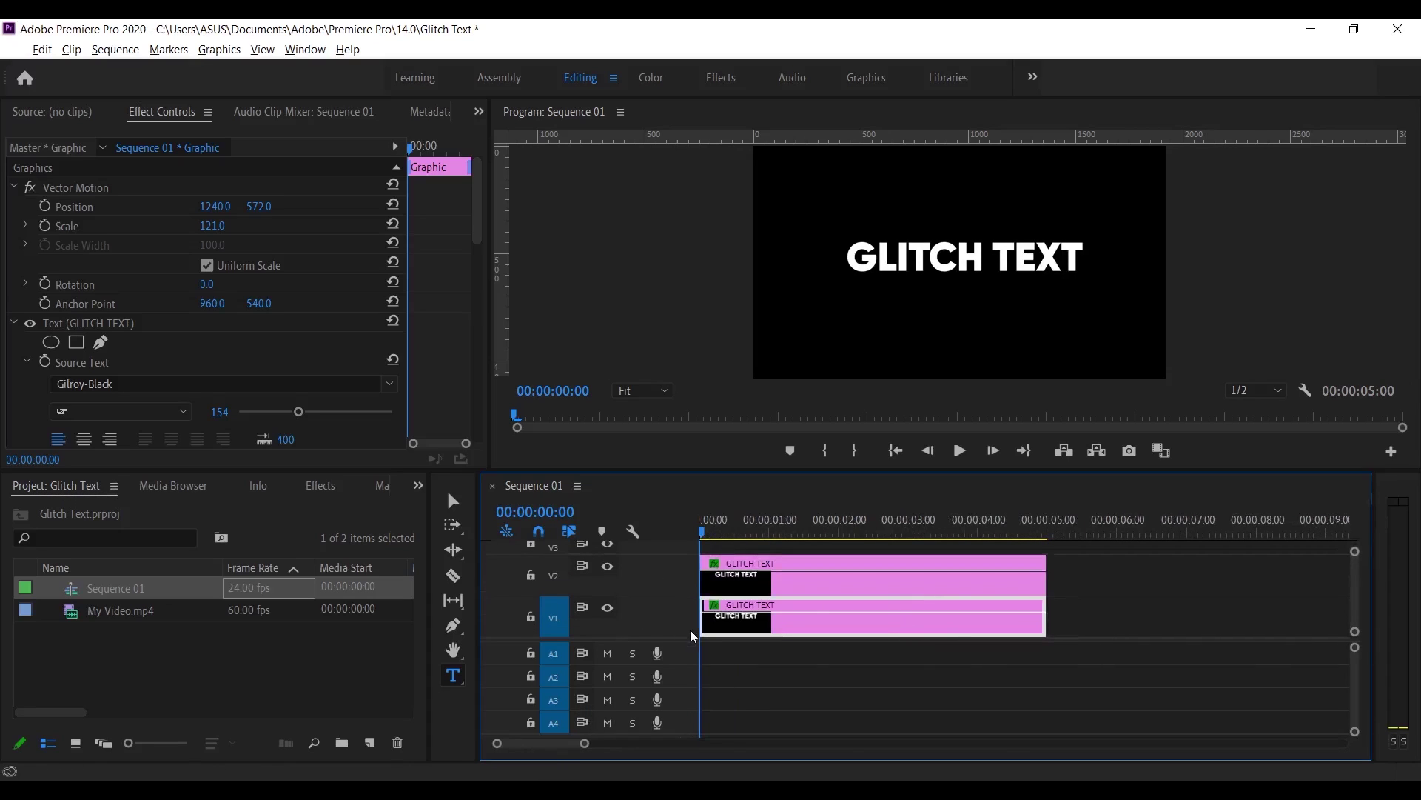
# - Apply the Wave Warp effect to the V2 GLITCH TEXT clip
pyautogui.click(326, 485)
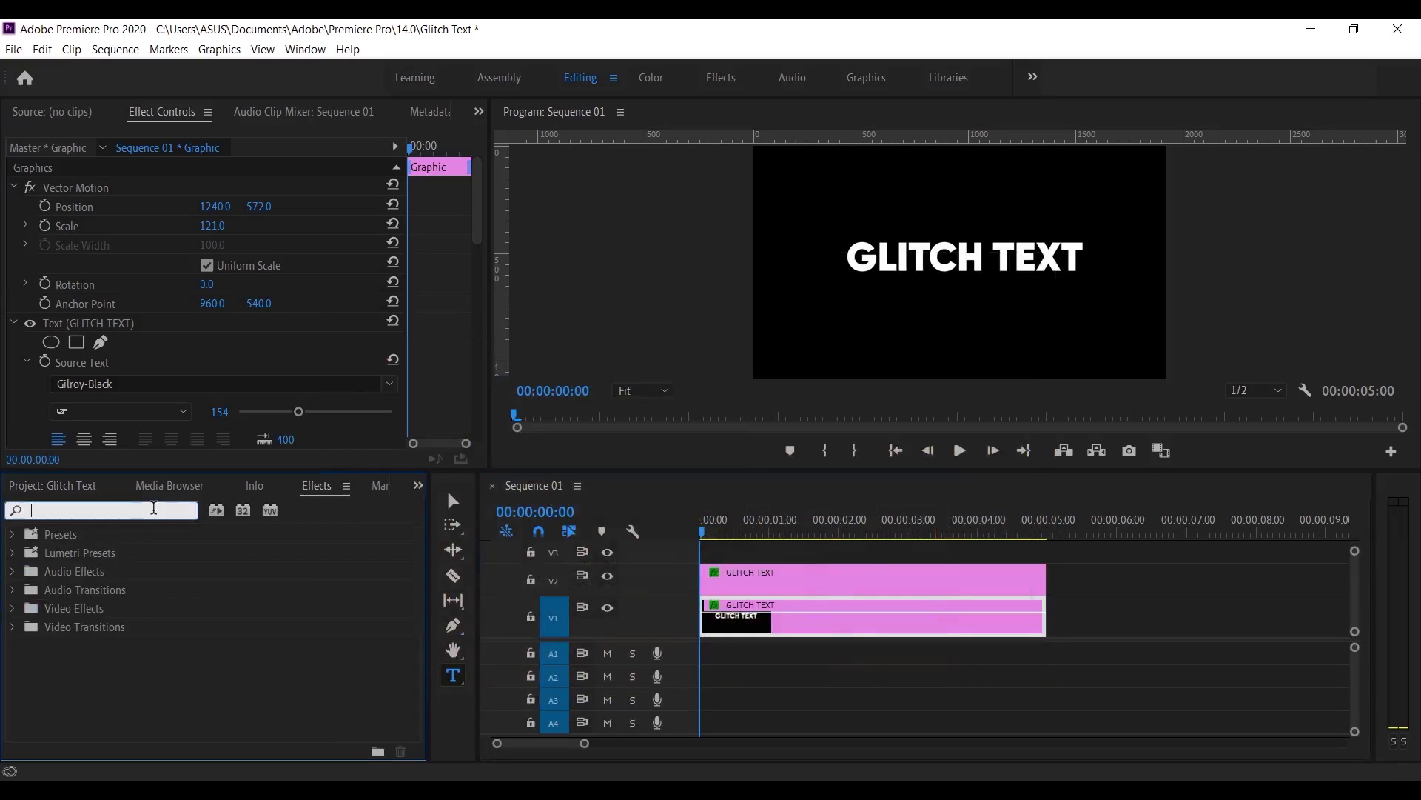
pyautogui.click(80, 510)
pyautogui.write('wave')
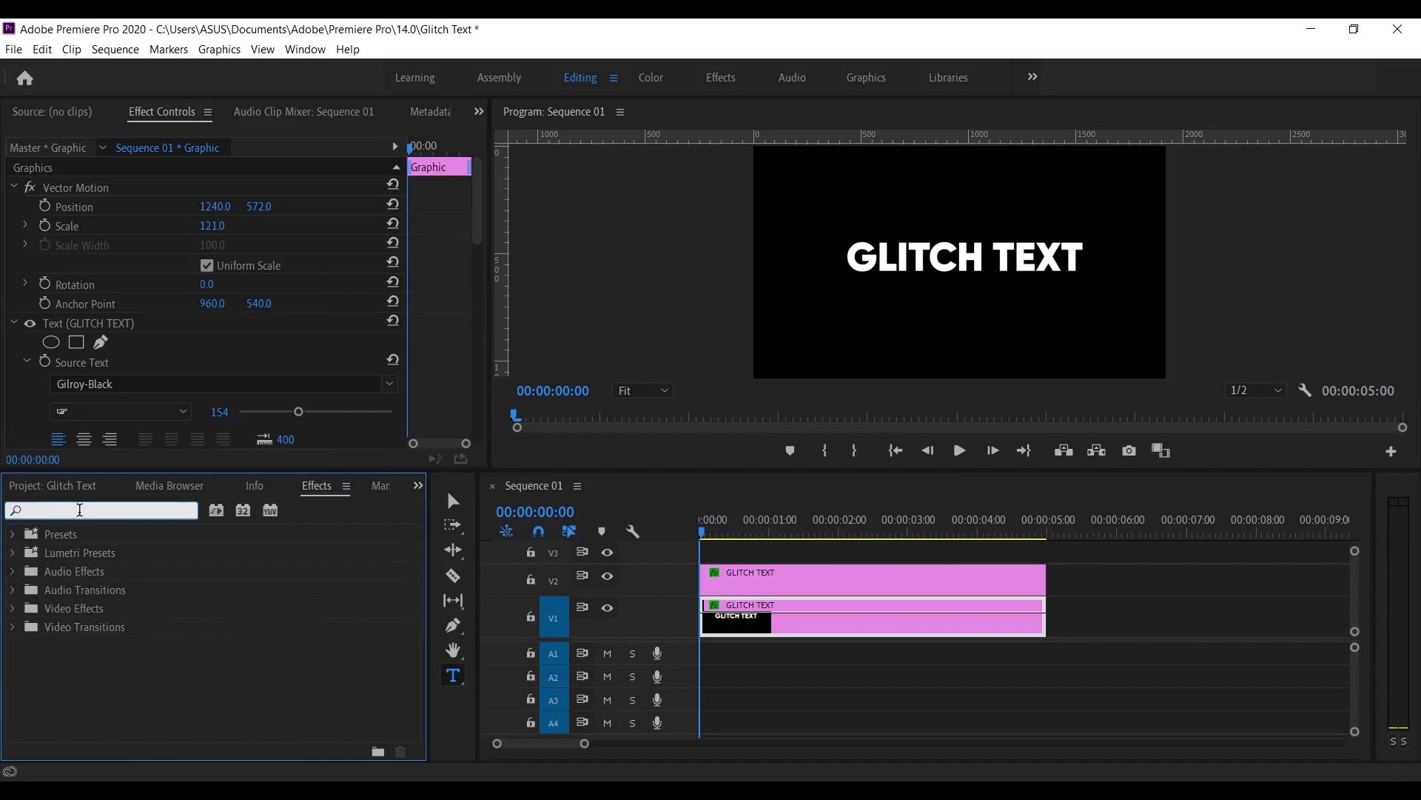
pyautogui.write(' warp')
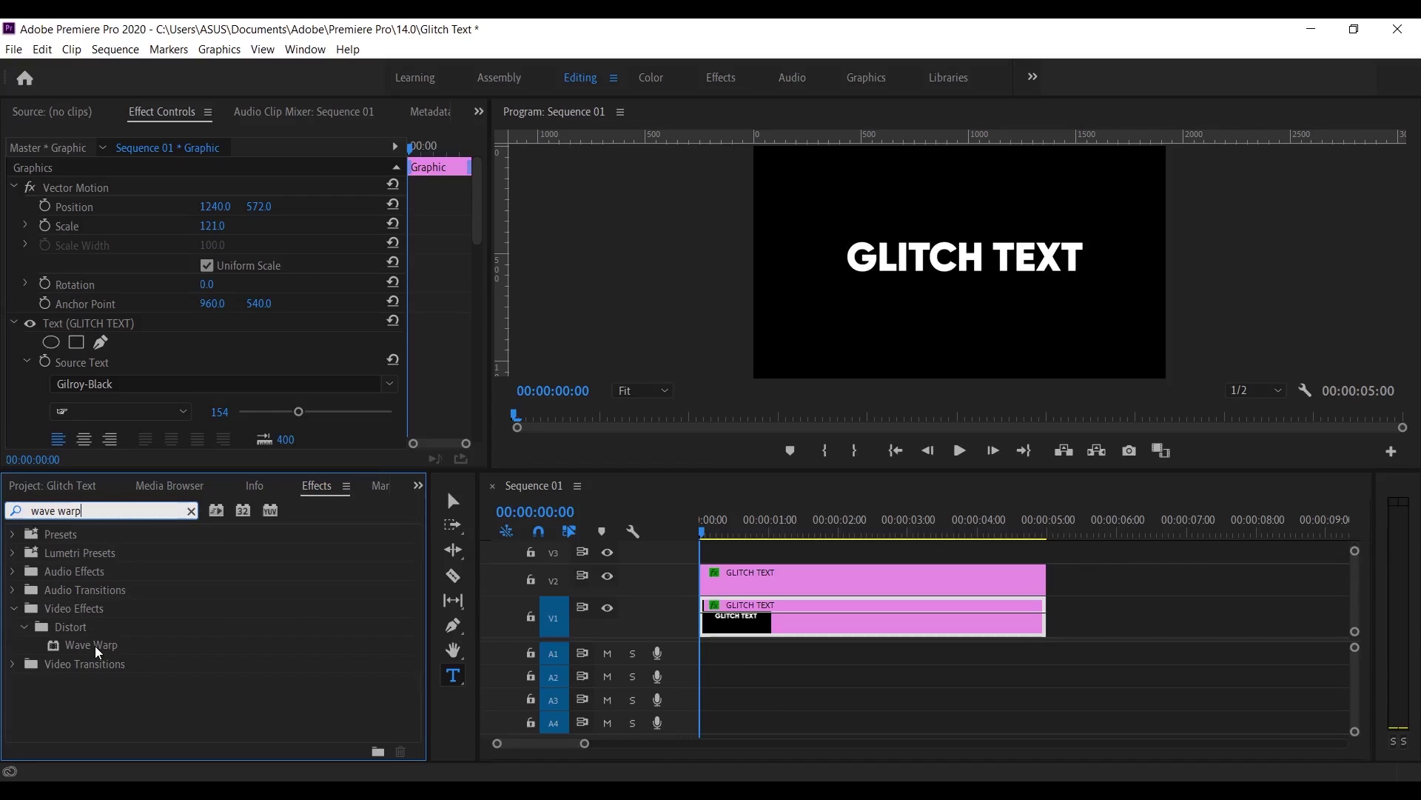
pyautogui.moveTo(94, 645); pyautogui.dragTo(724, 579)
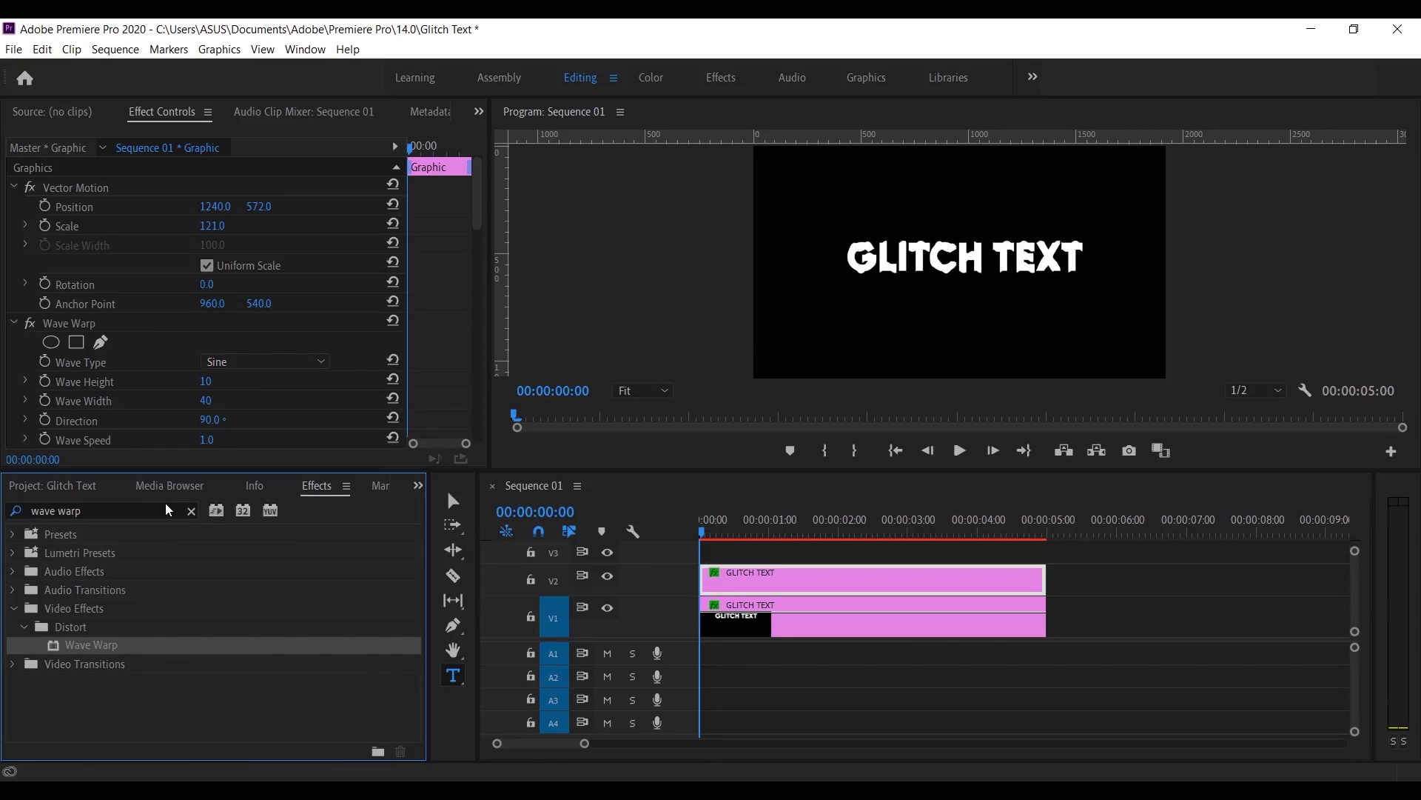
# - Find Color Balance (RGB) with an 'rgb' search and apply it to the same clip
pyautogui.click(120, 506)
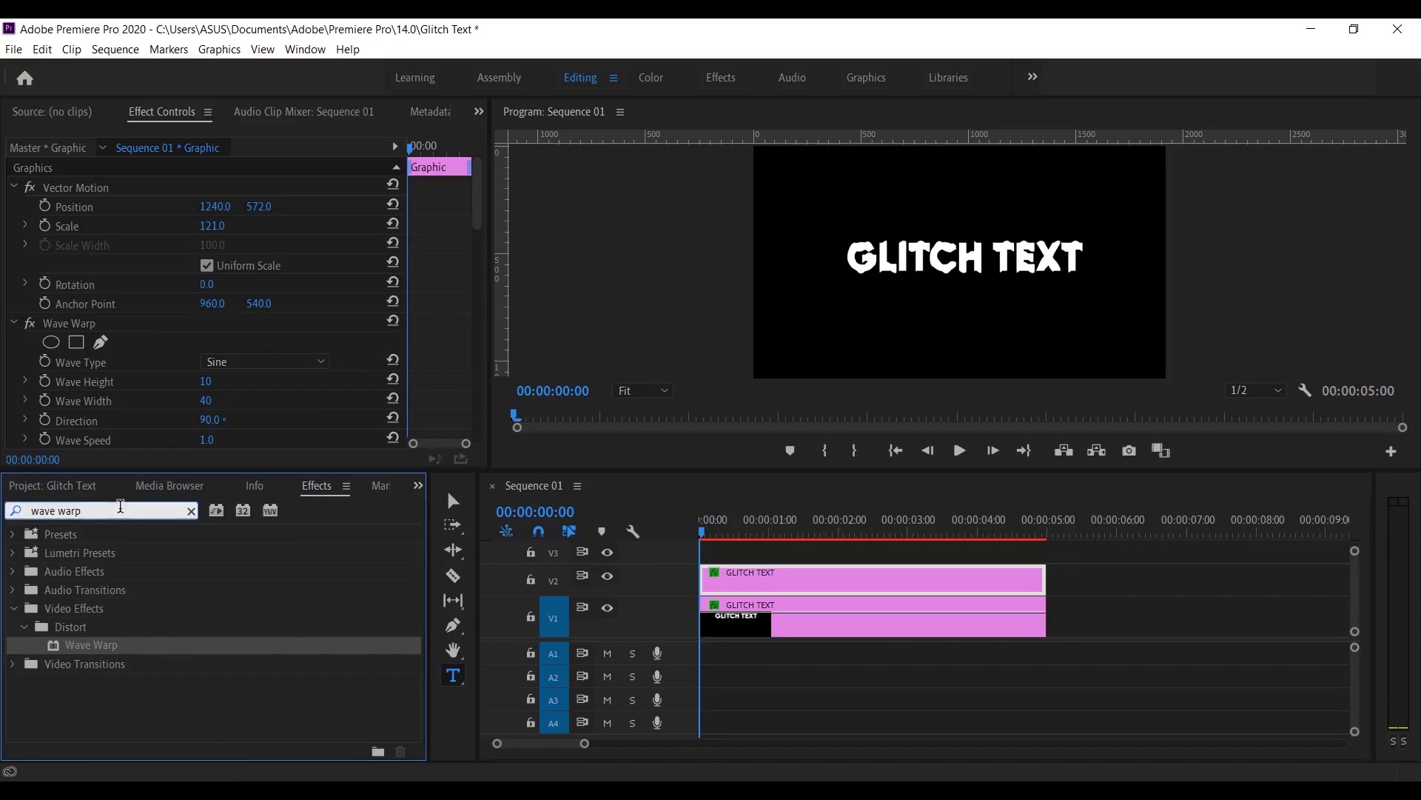
pyautogui.press('BackSpace')
pyautogui.press('BackSpace')
pyautogui.press('BackSpace')
pyautogui.press('BackSpace')
pyautogui.press('BackSpace')
pyautogui.press('BackSpace')
pyautogui.press('BackSpace')
pyautogui.press('BackSpace')
pyautogui.press('BackSpace')
pyautogui.write('rgb')
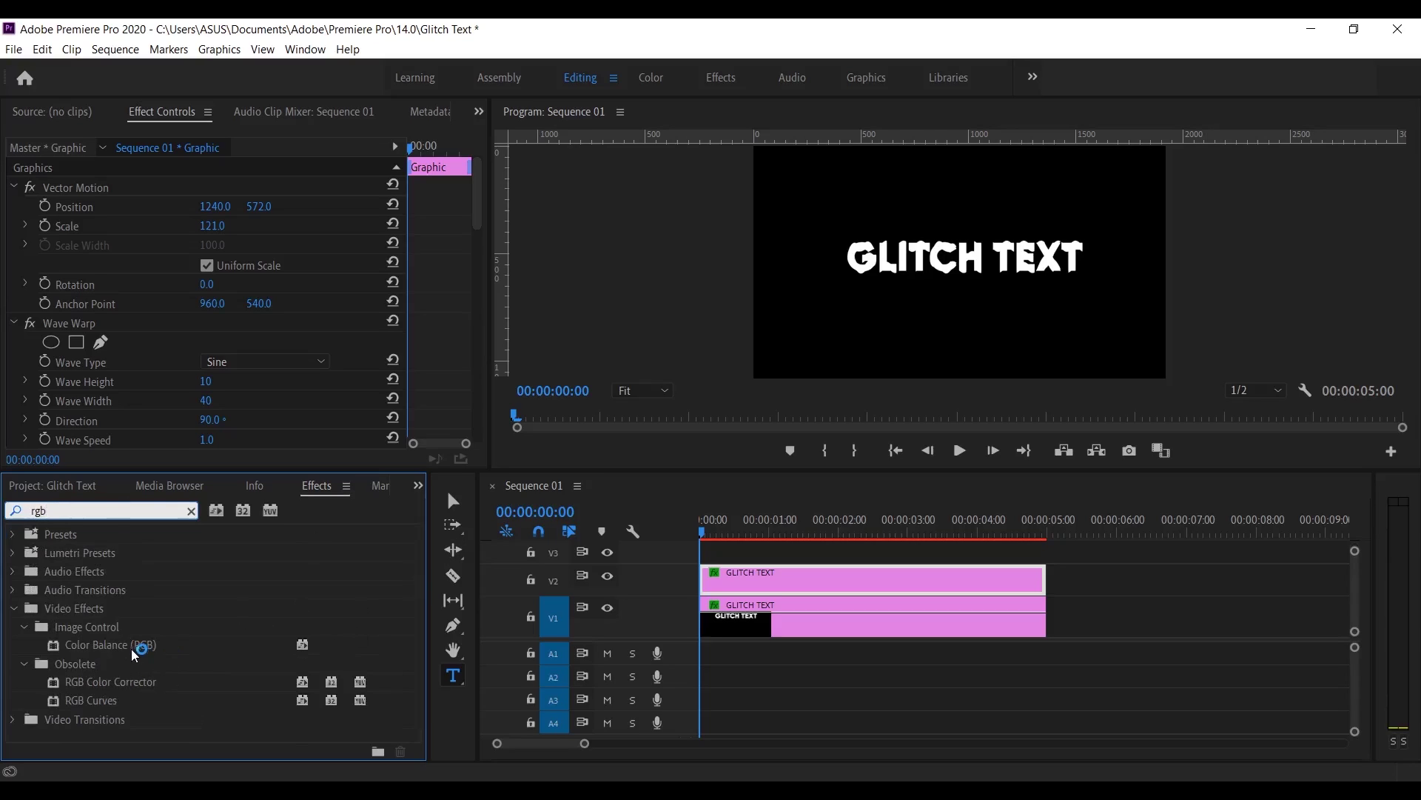
pyautogui.moveTo(139, 645); pyautogui.dragTo(749, 581)
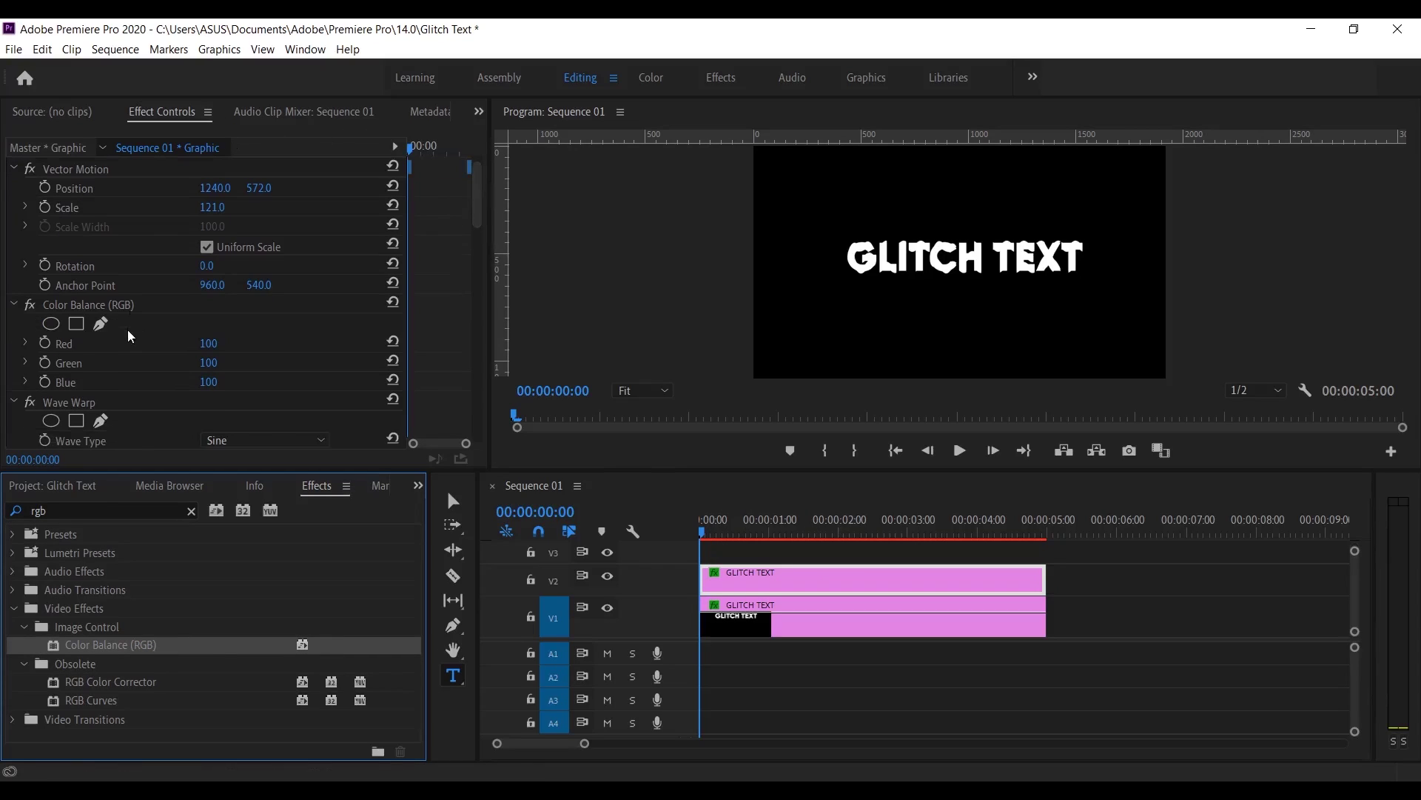
pyautogui.scroll(-5, 122, 323)
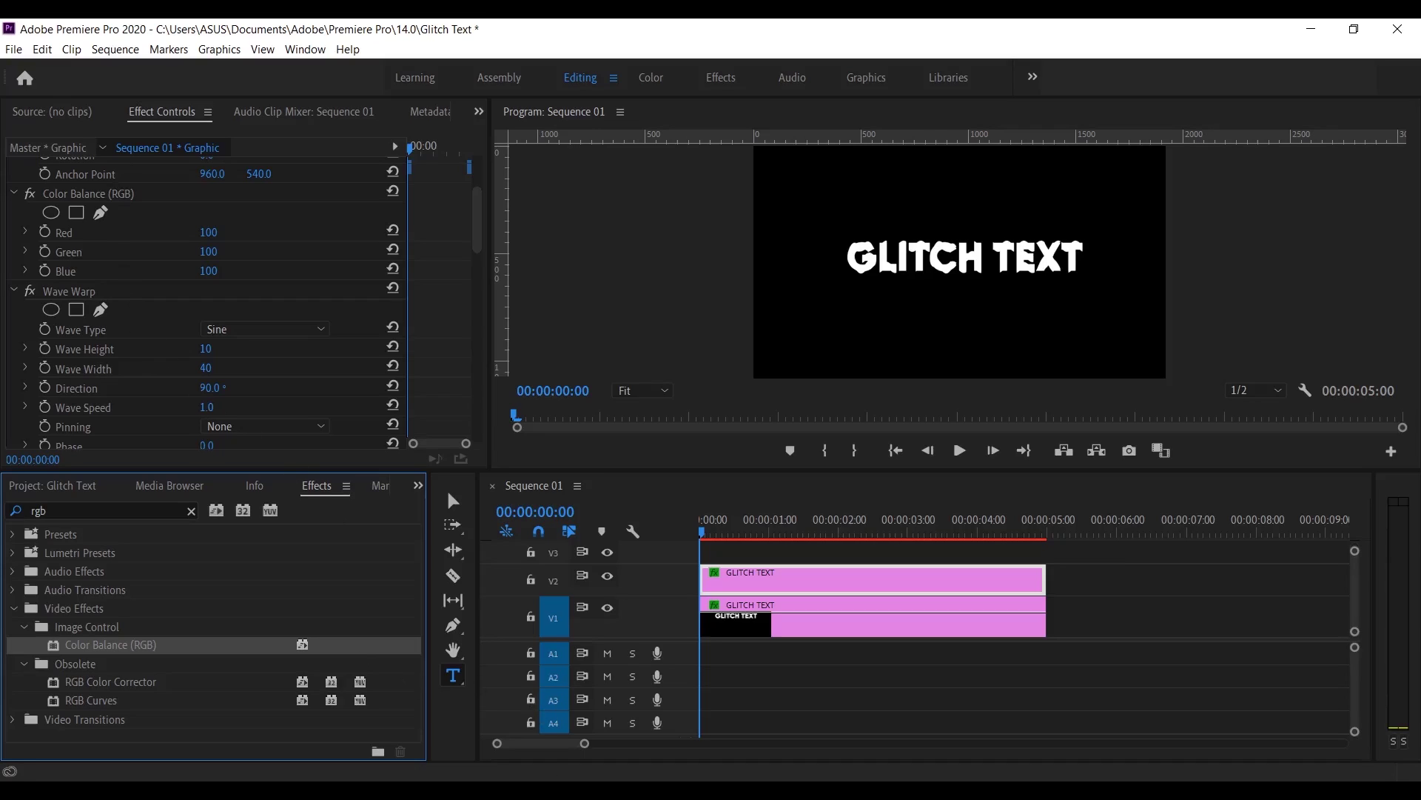
# - Set Wave Warp to a Square wave with height 50, width 100 and direction 0°
pyautogui.click(296, 327)
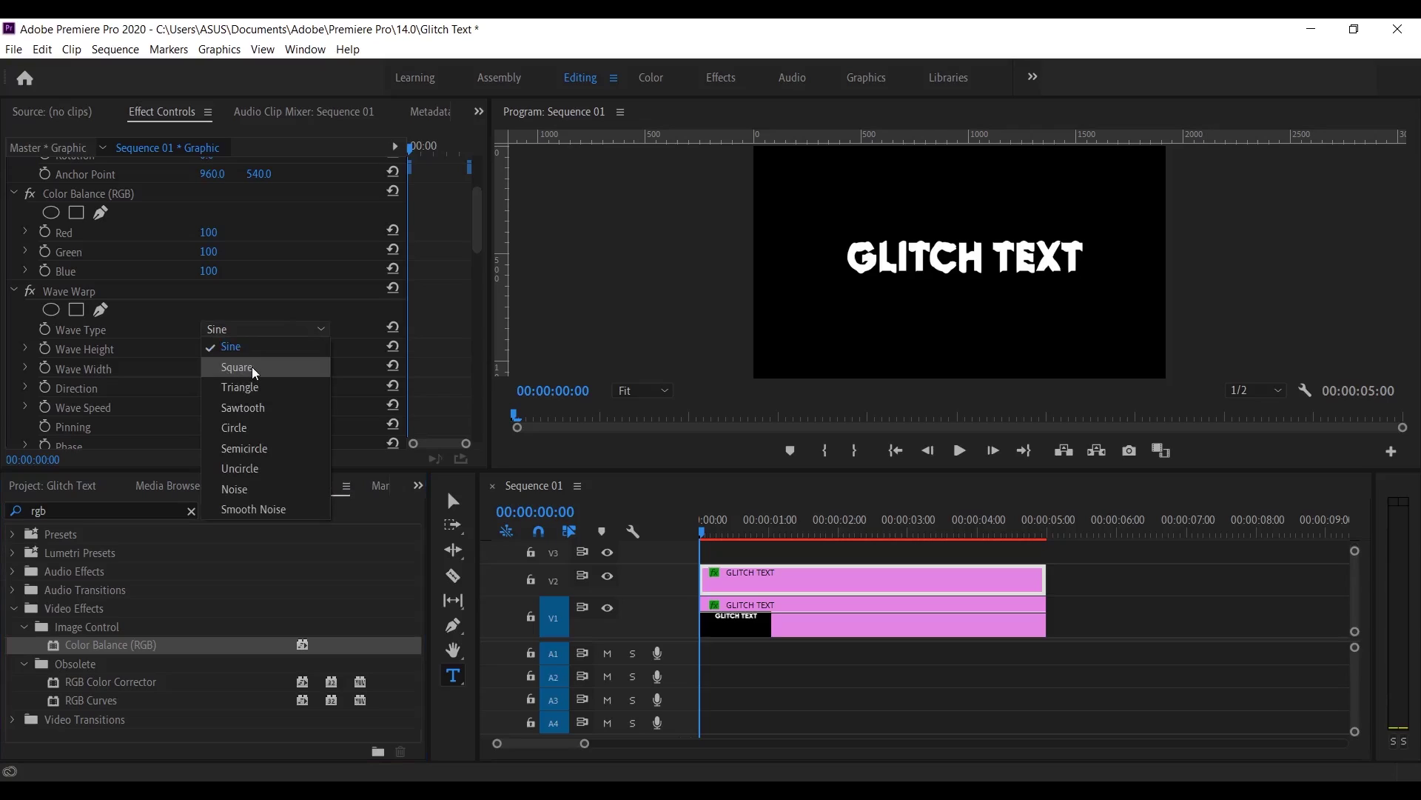
pyautogui.click(238, 367)
pyautogui.click(206, 349)
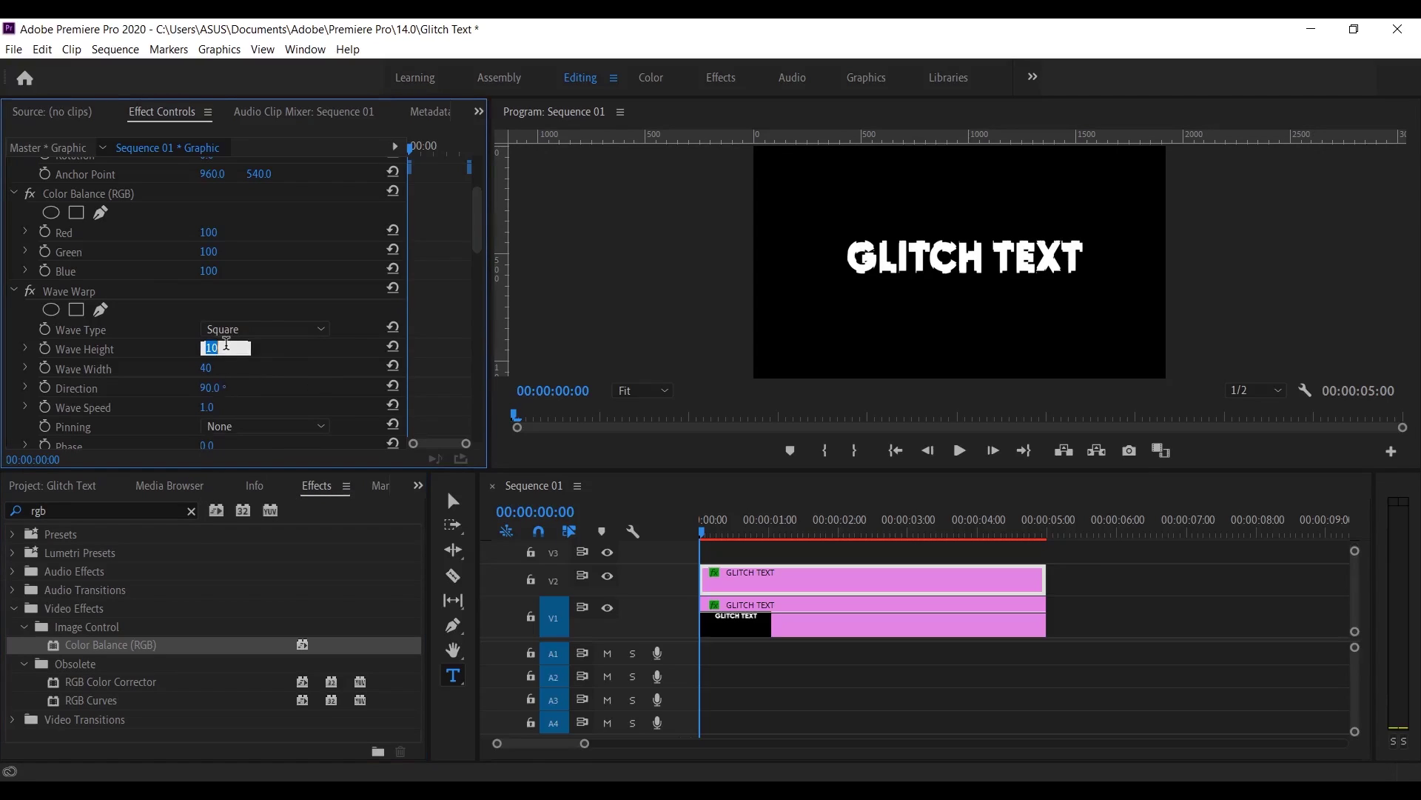
pyautogui.write('50')
pyautogui.press('Tab')
pyautogui.write('1')
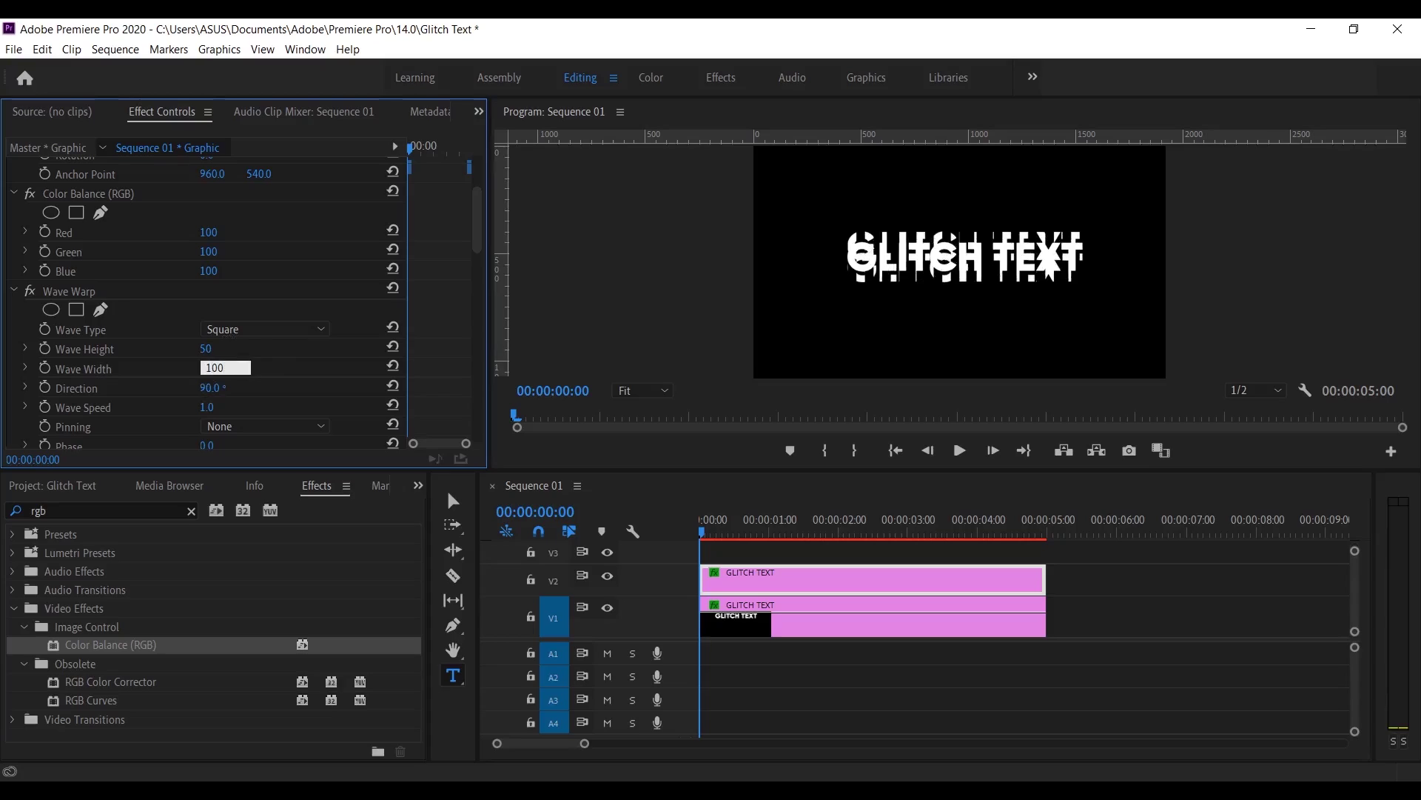
pyautogui.write('00')
pyautogui.press('Return')
pyautogui.click(221, 385)
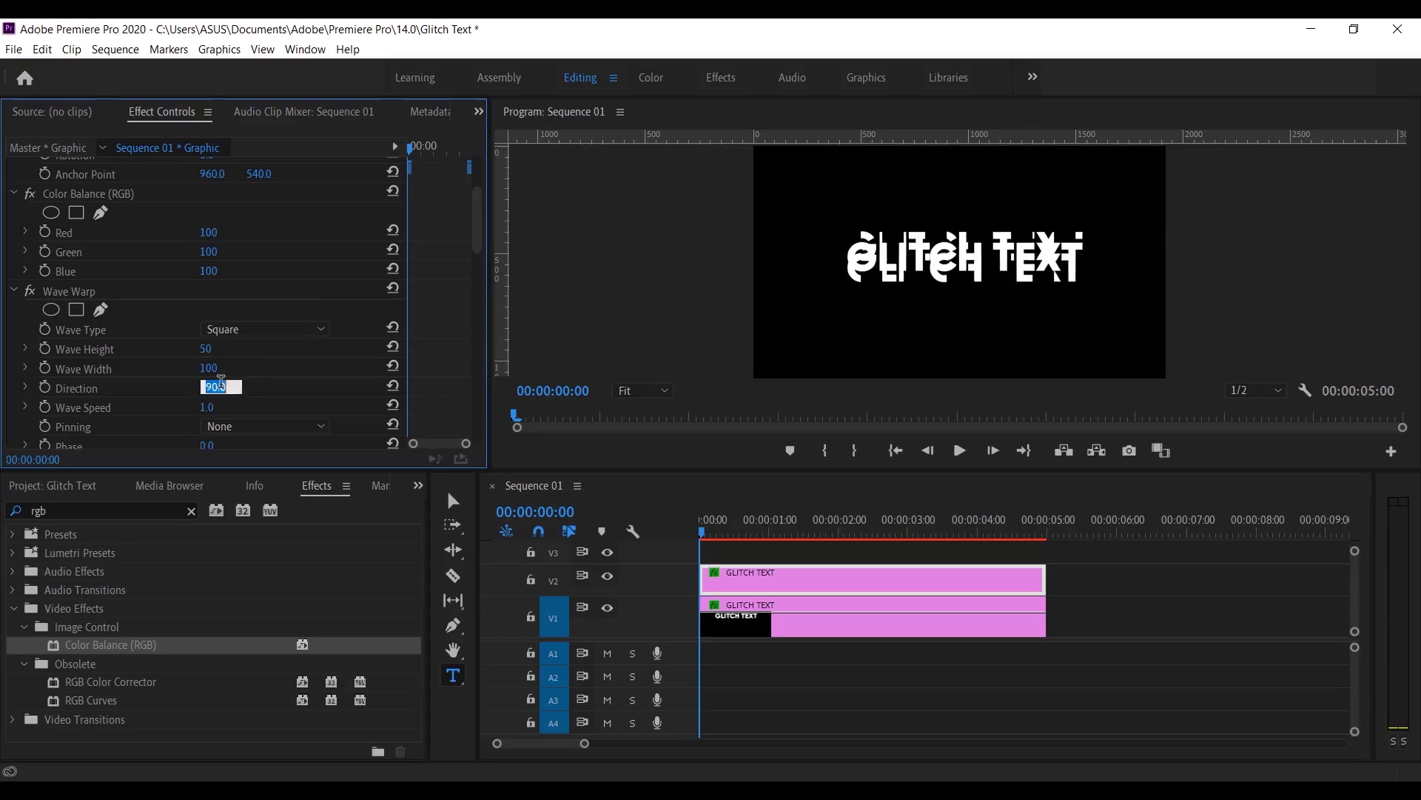
pyautogui.write('0')
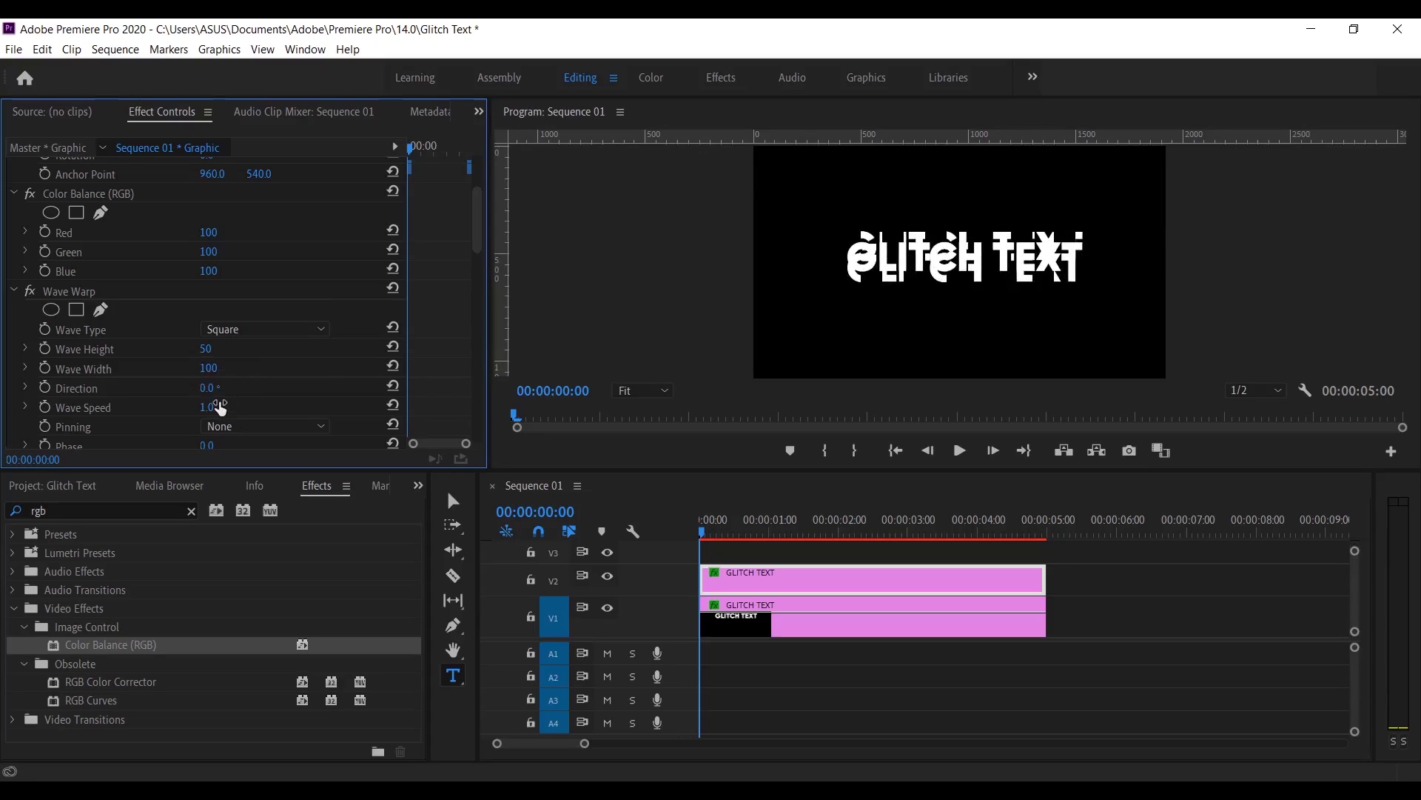
pyautogui.click(226, 405)
# - Set Wave Speed to -10 and Color Balance Red and Blue to 0, leaving Green at 100
pyautogui.write('-1')
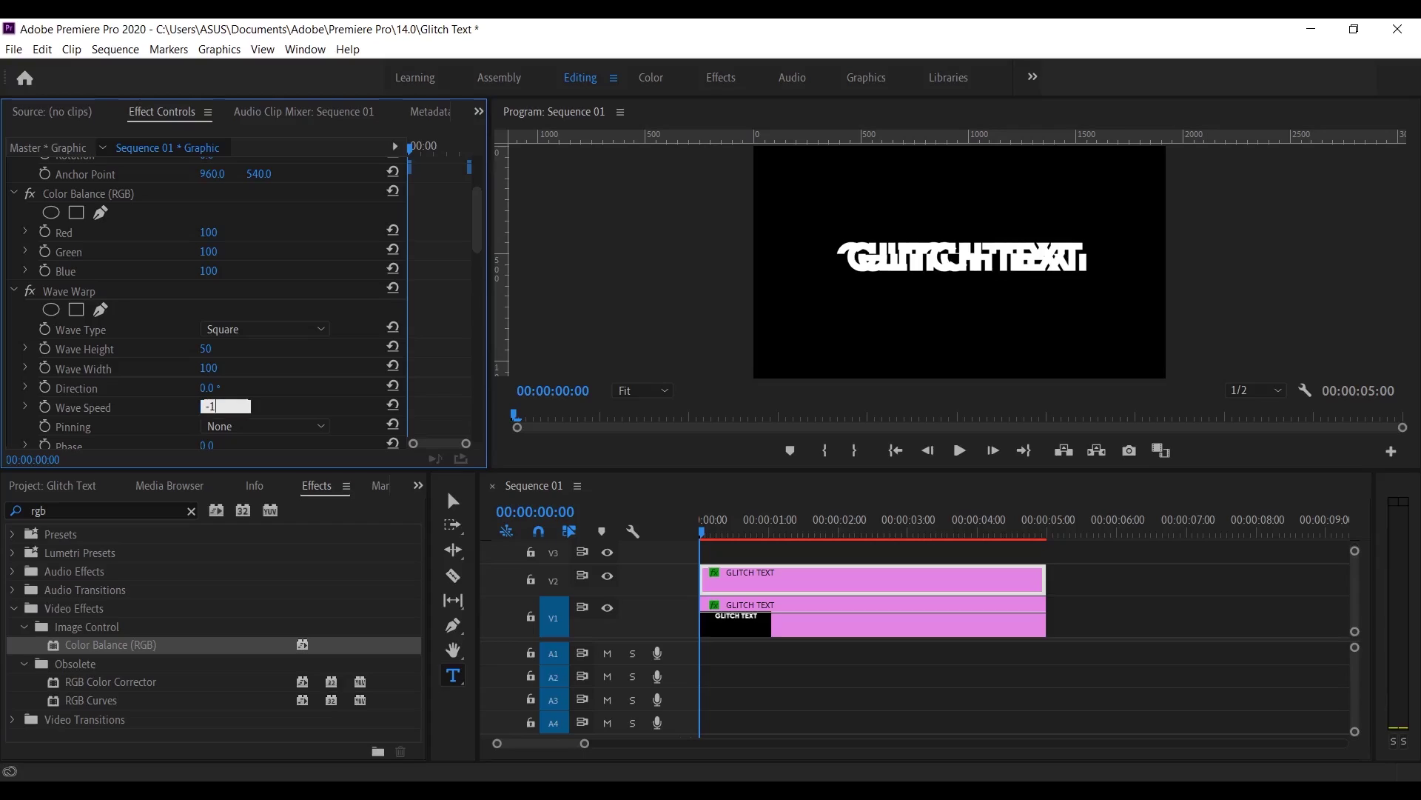
pyautogui.write('0')
pyautogui.press('Return')
pyautogui.click(224, 230)
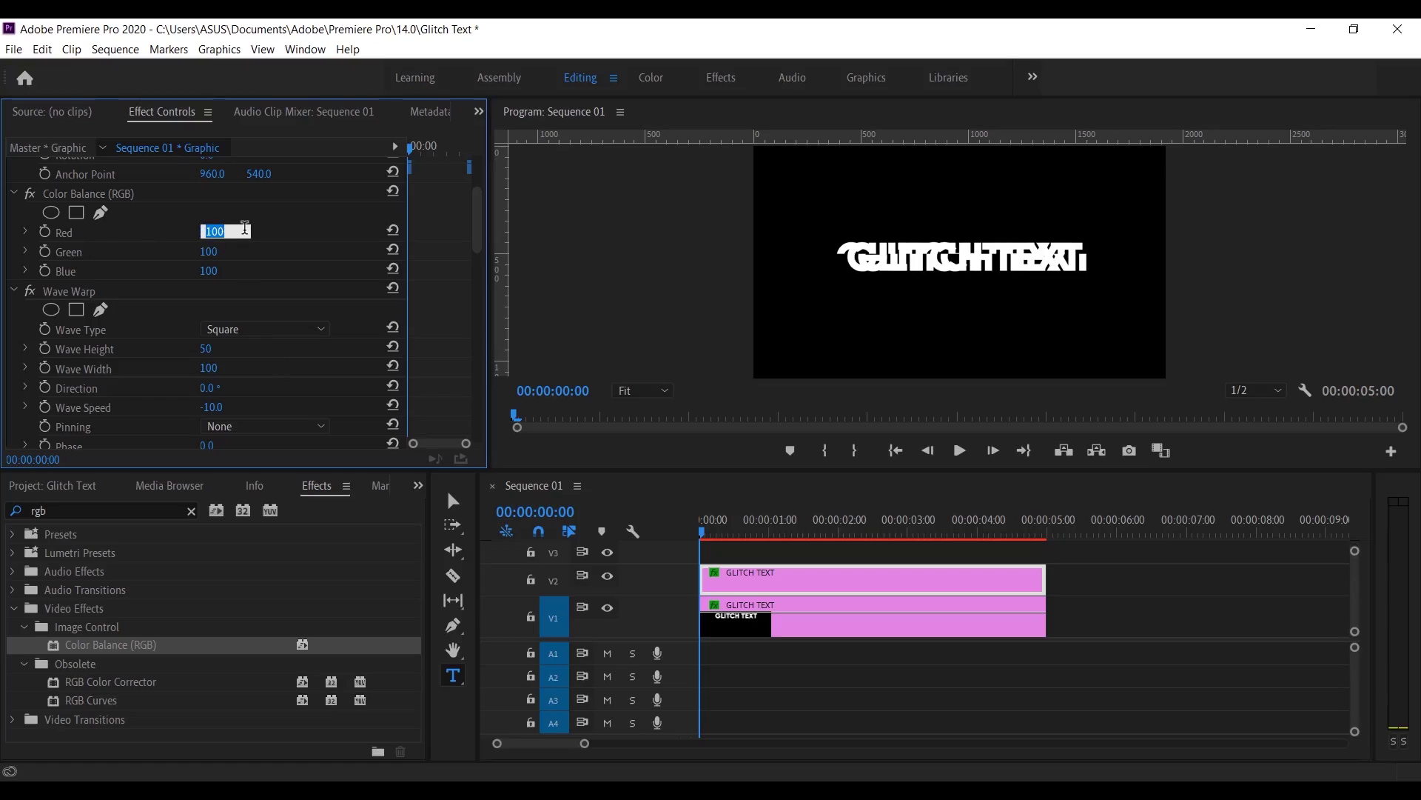
pyautogui.write('0')
pyautogui.press('Return')
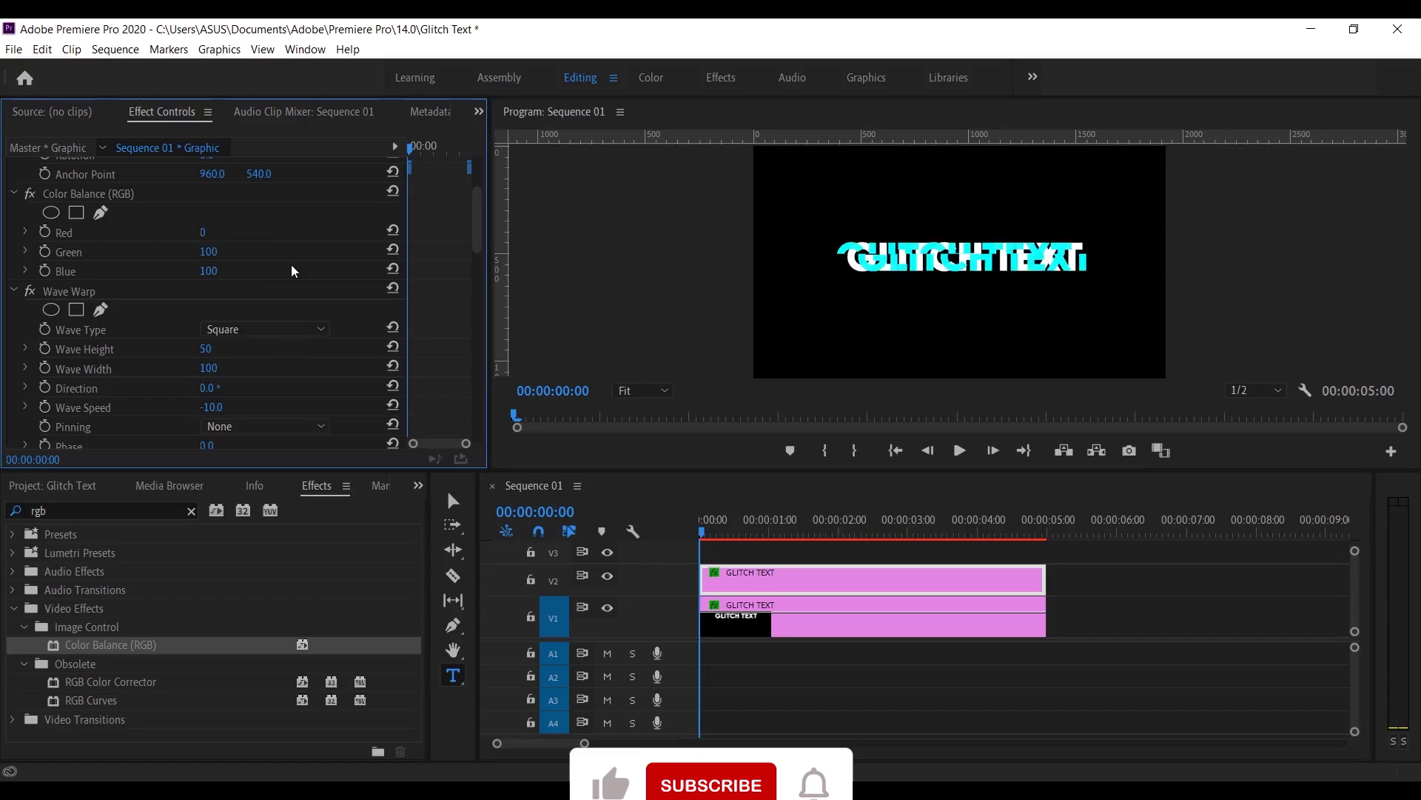
pyautogui.click(210, 270)
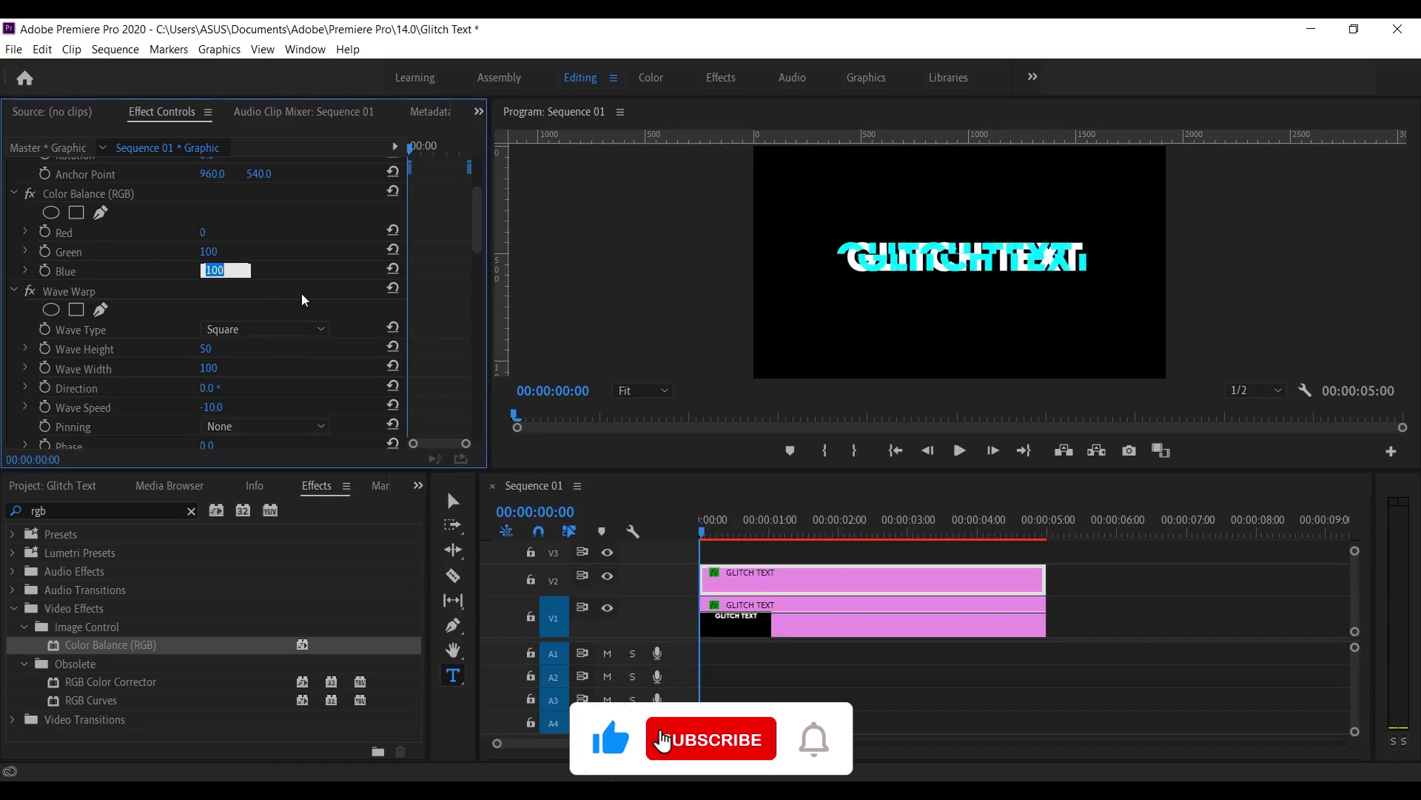
pyautogui.write('0')
pyautogui.press('Return')
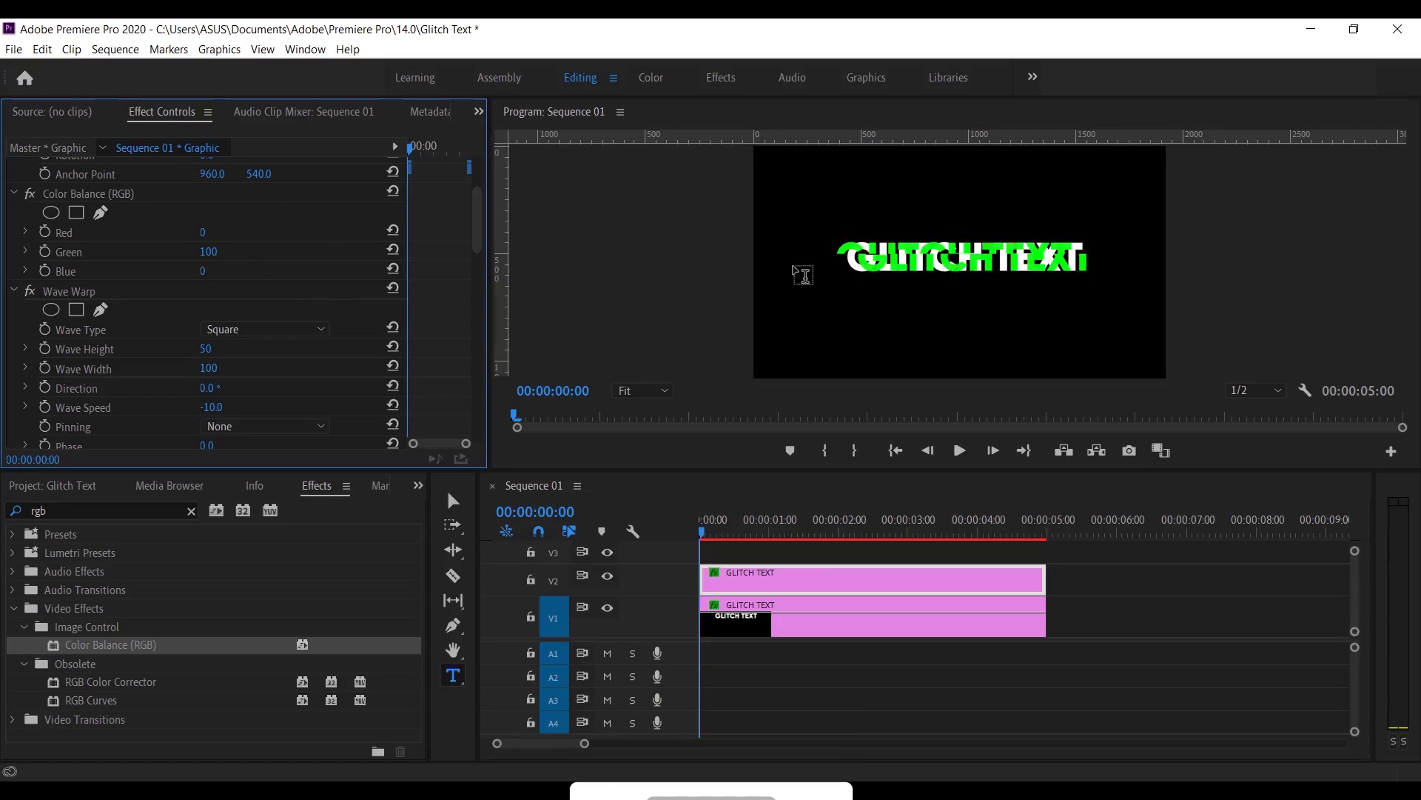
# - Play back the green glitch preview, then return the playhead to the sequence start
pyautogui.press('space')
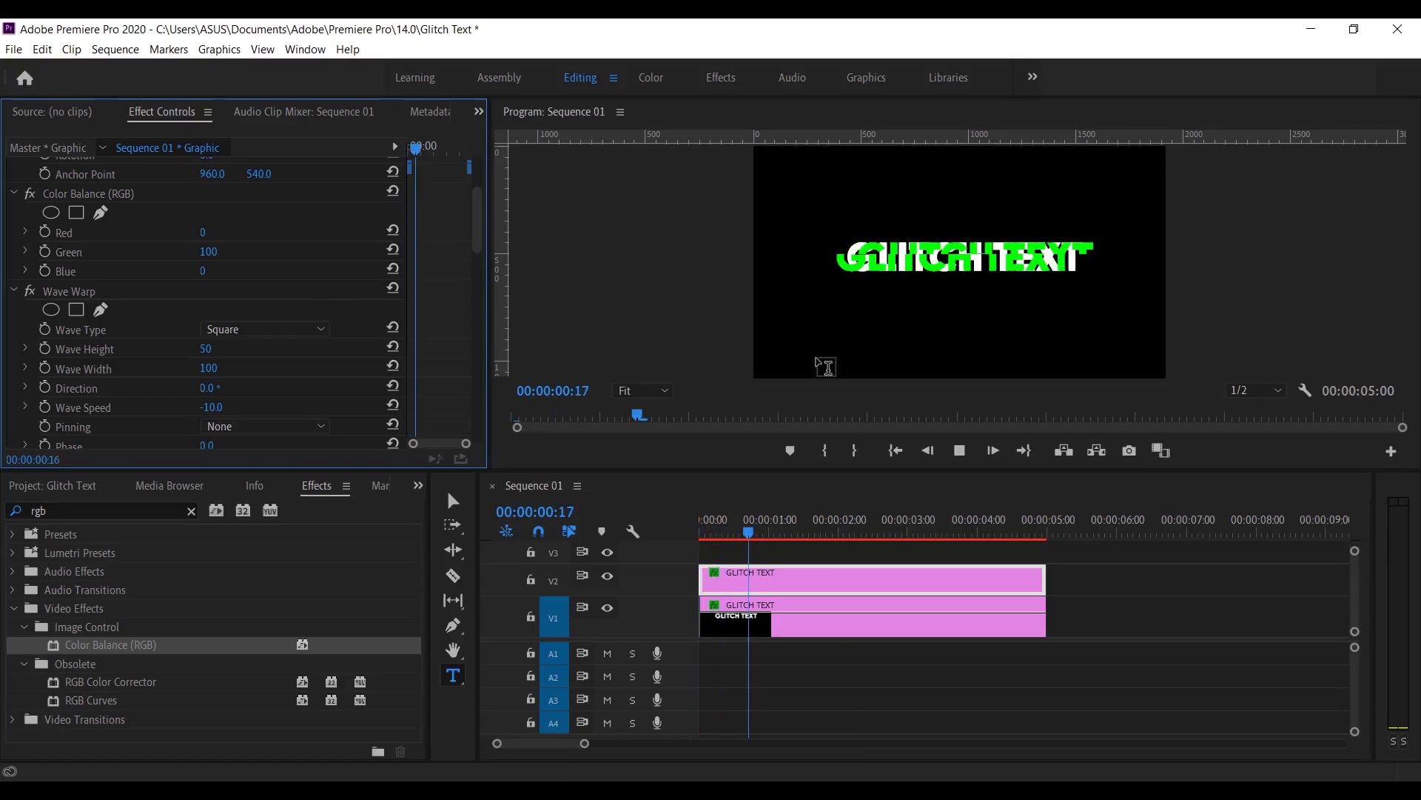
pyautogui.press('space')
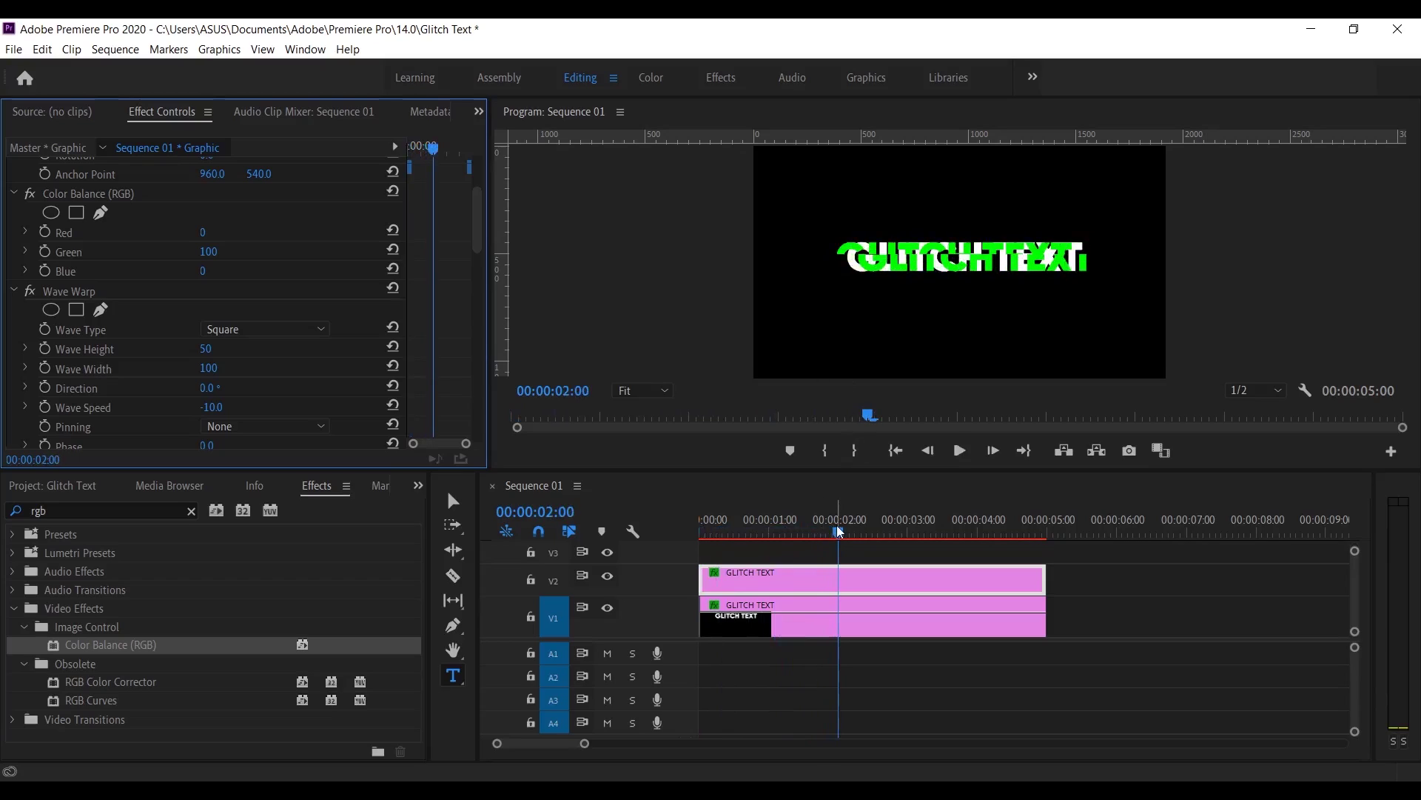
pyautogui.moveTo(840, 532); pyautogui.dragTo(702, 531)
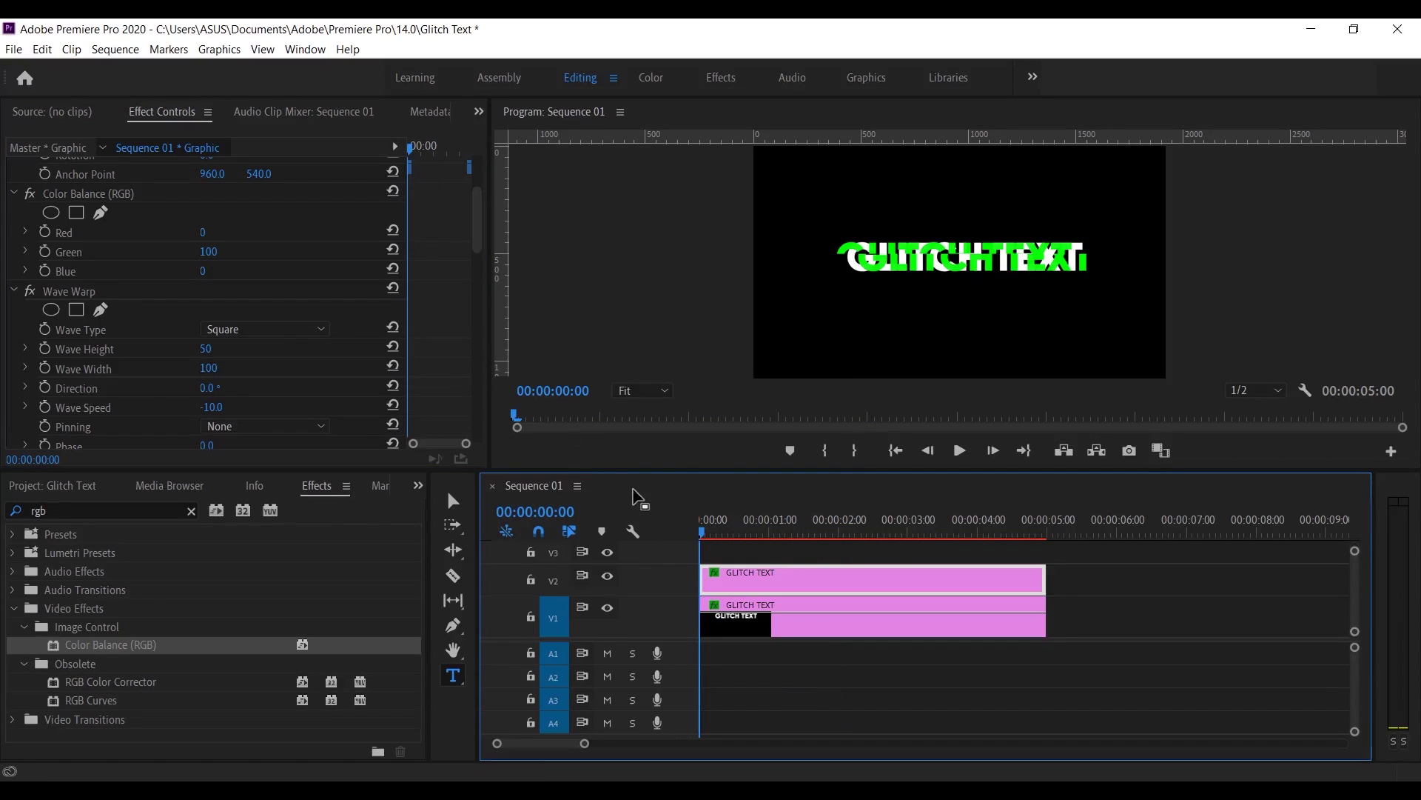
# - Collapse the V1 and V2 tracks back to normal height
pyautogui.doubleClick(687, 618)
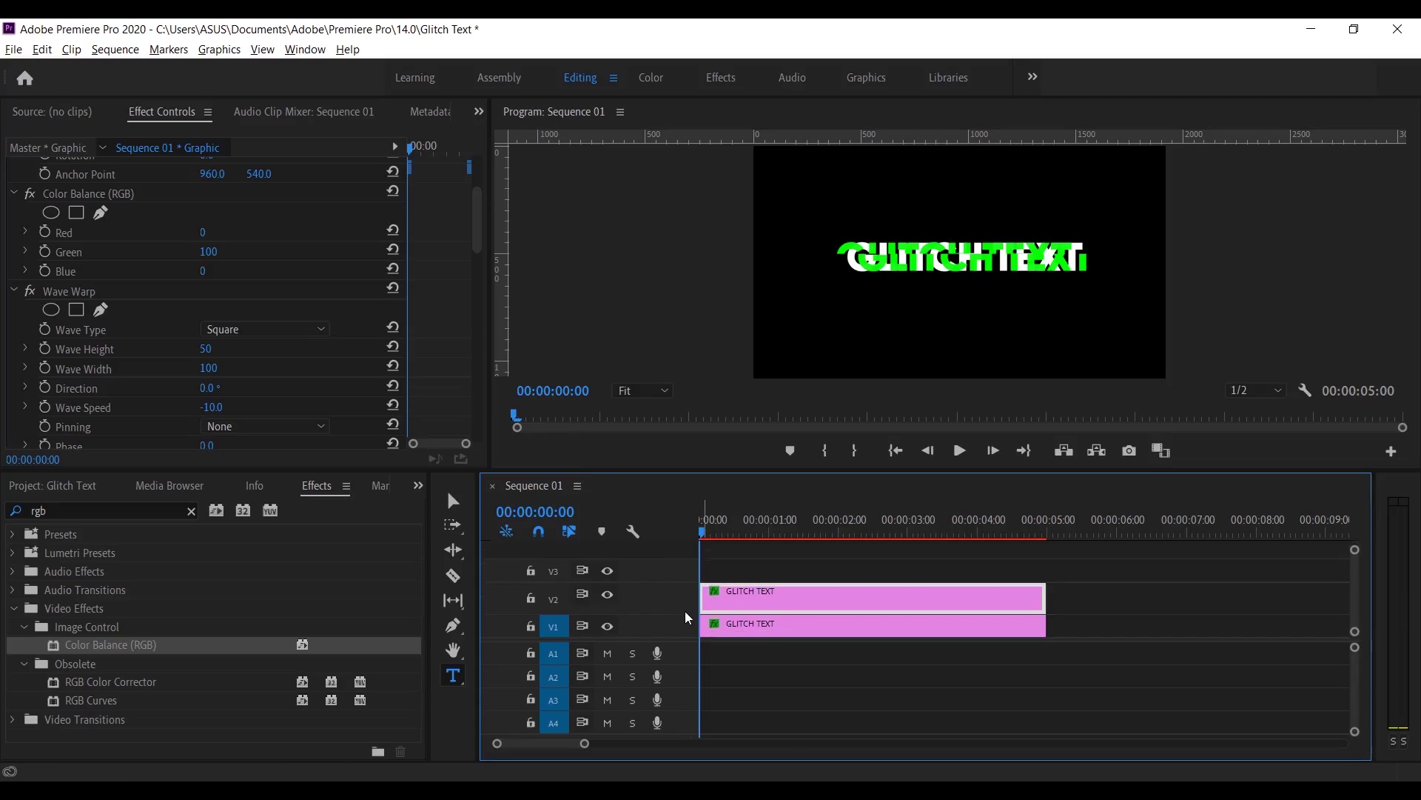
pyautogui.doubleClick(694, 599)
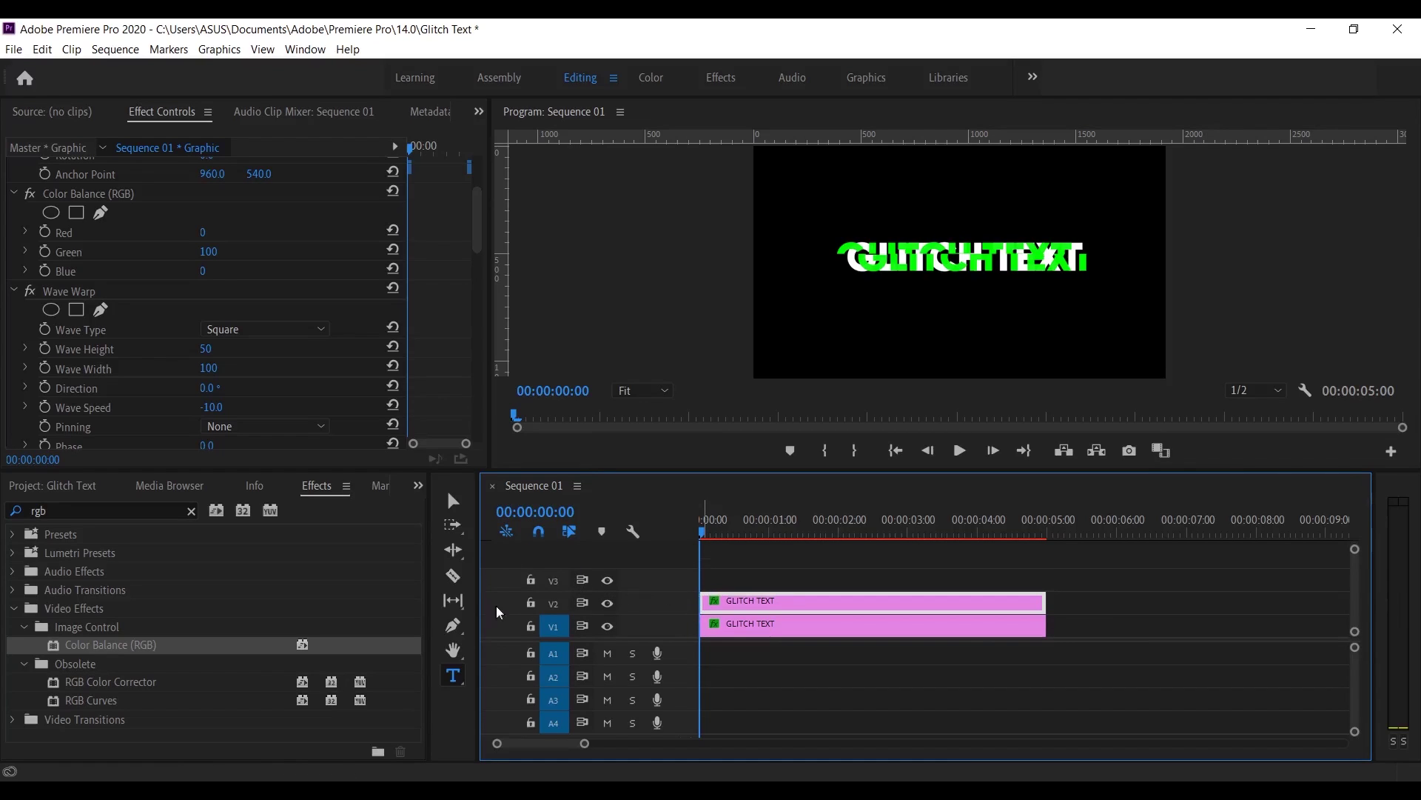
pyautogui.click(453, 575)
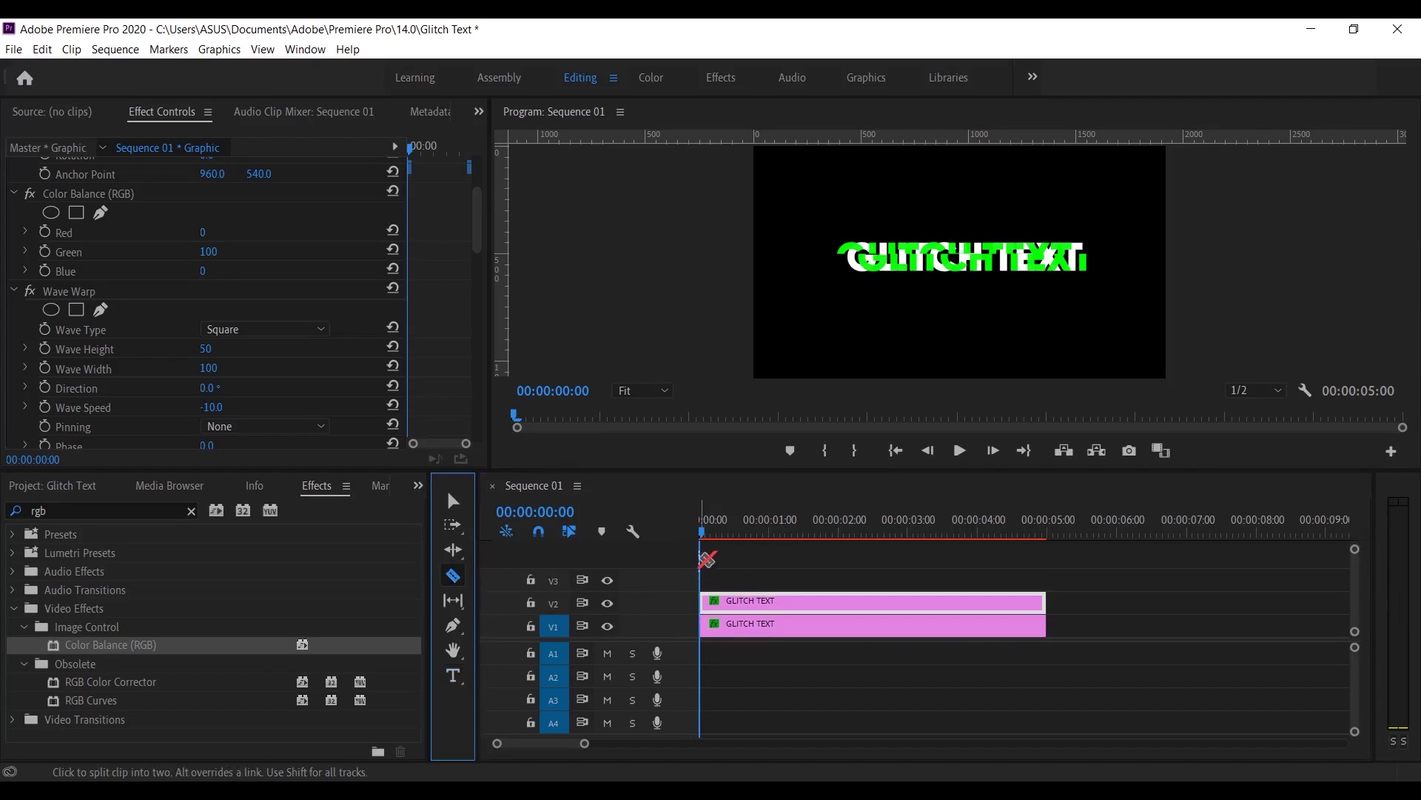
# - Razor-cut the V2 GLITCH TEXT clip at frames 3, 7 and 10
pyautogui.press('=')
pyautogui.press('=')
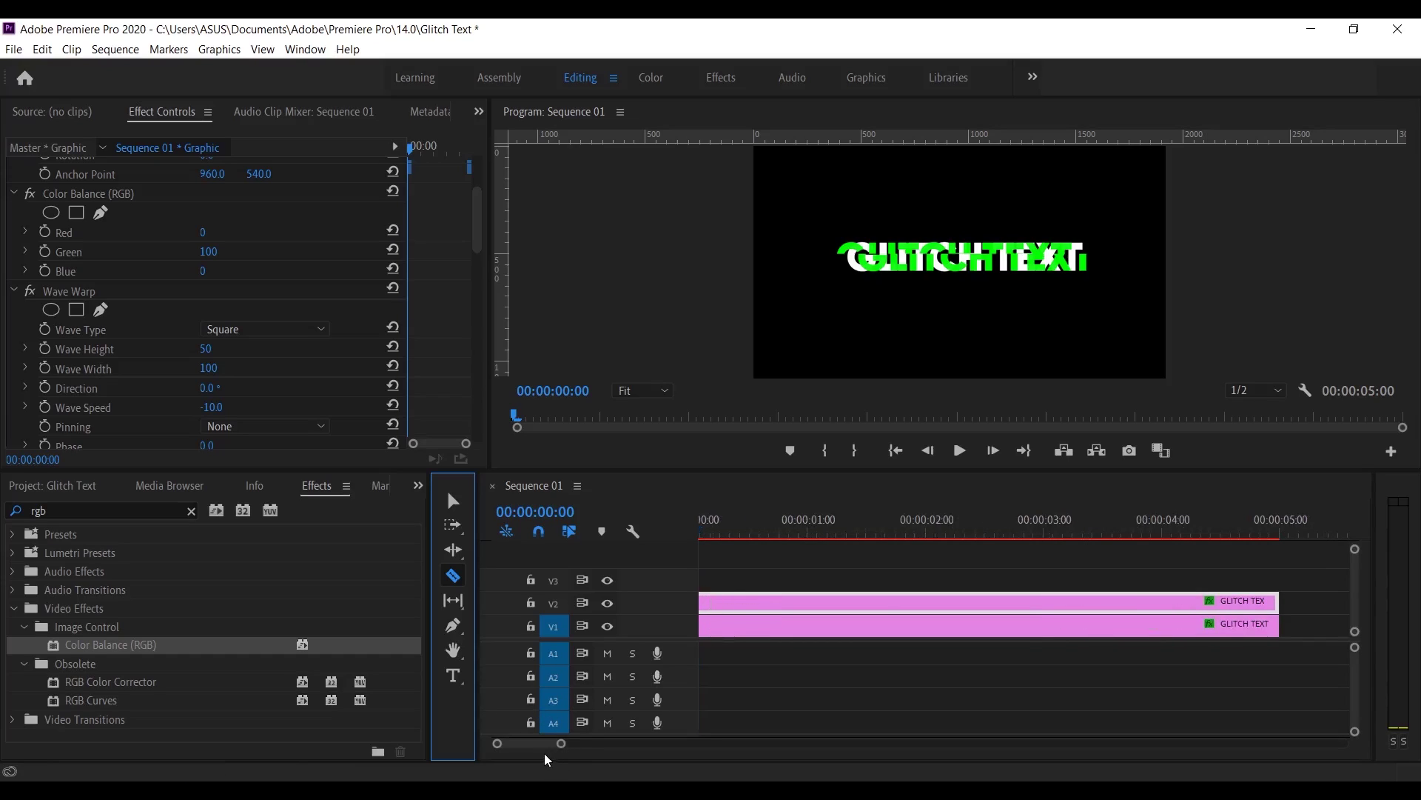
pyautogui.press('Right')
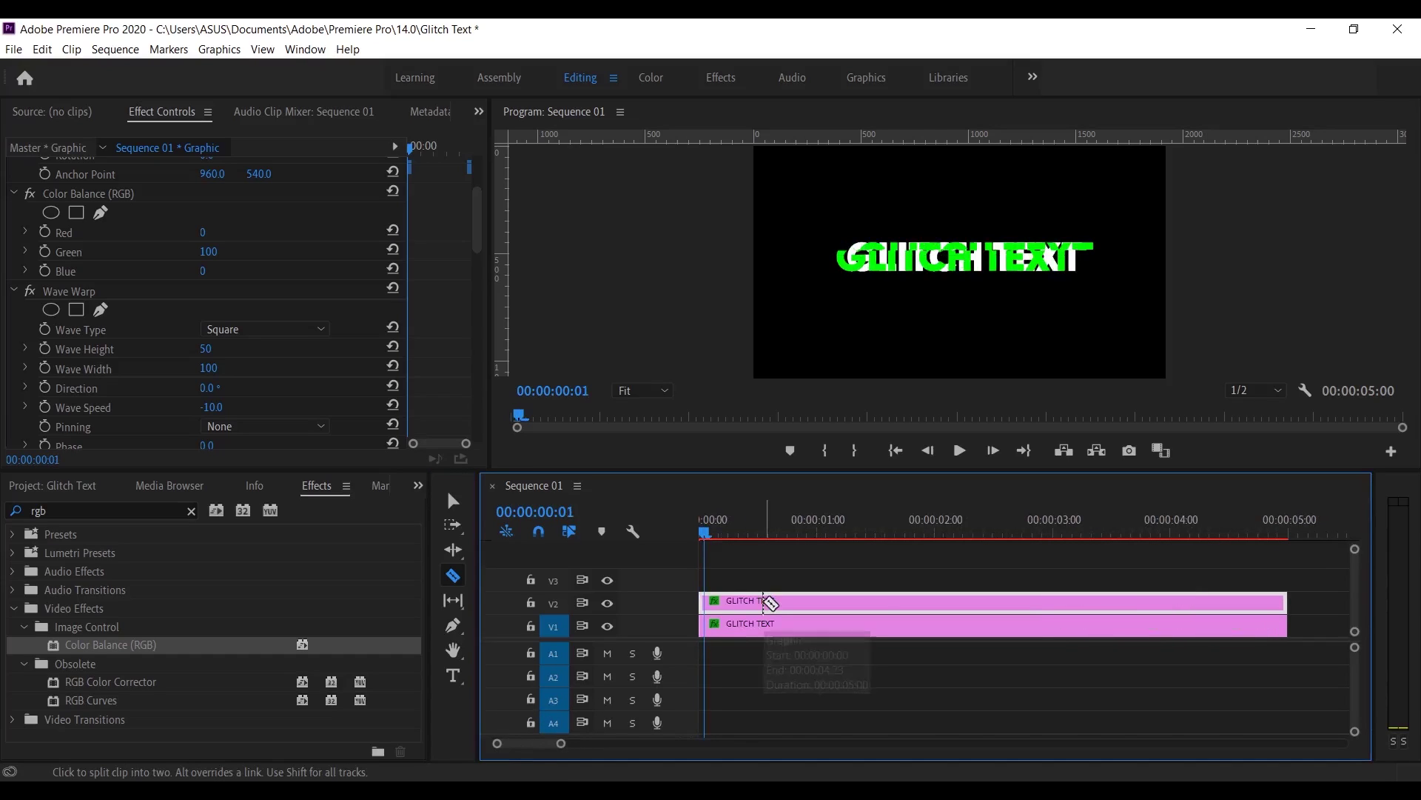
pyautogui.press('Right')
pyautogui.press('Right')
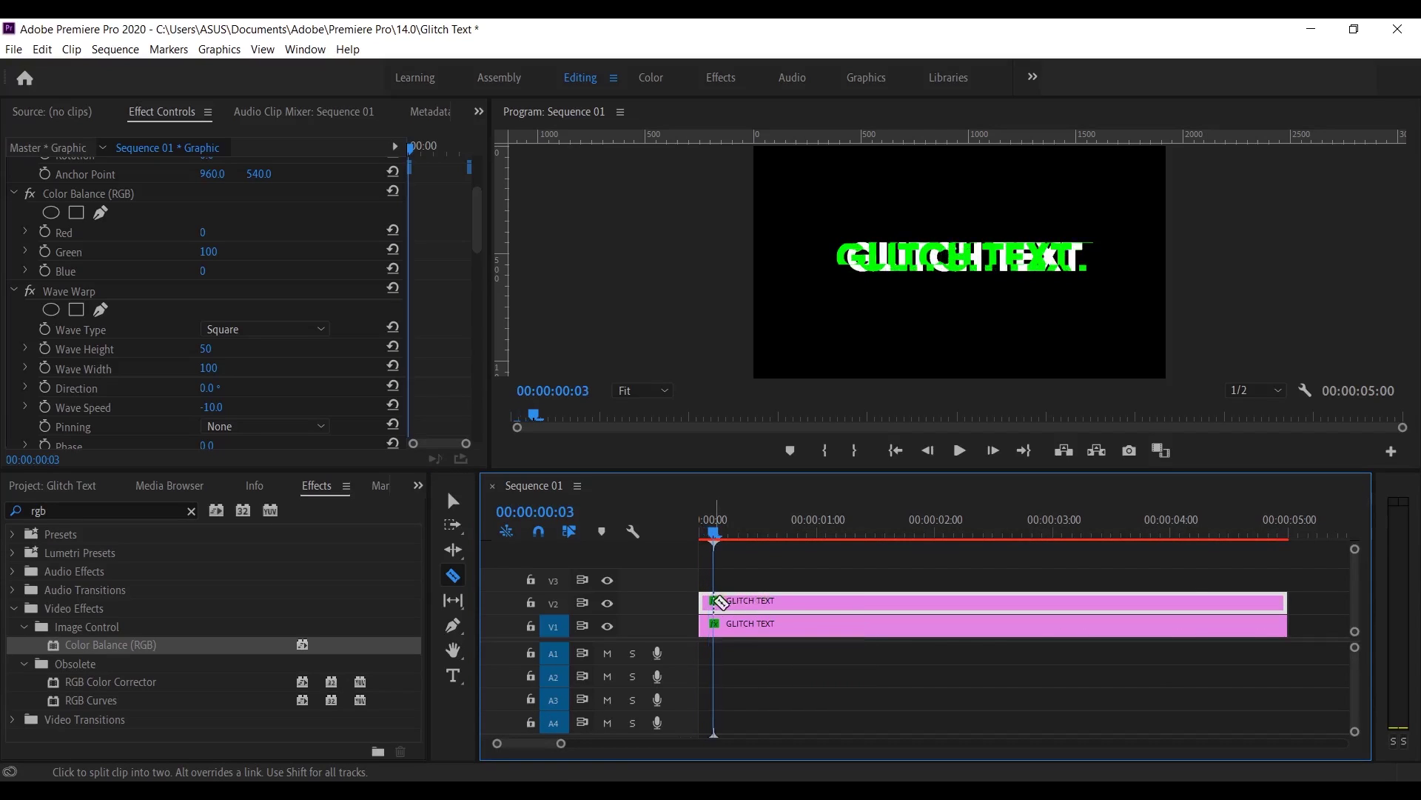
pyautogui.click(722, 602)
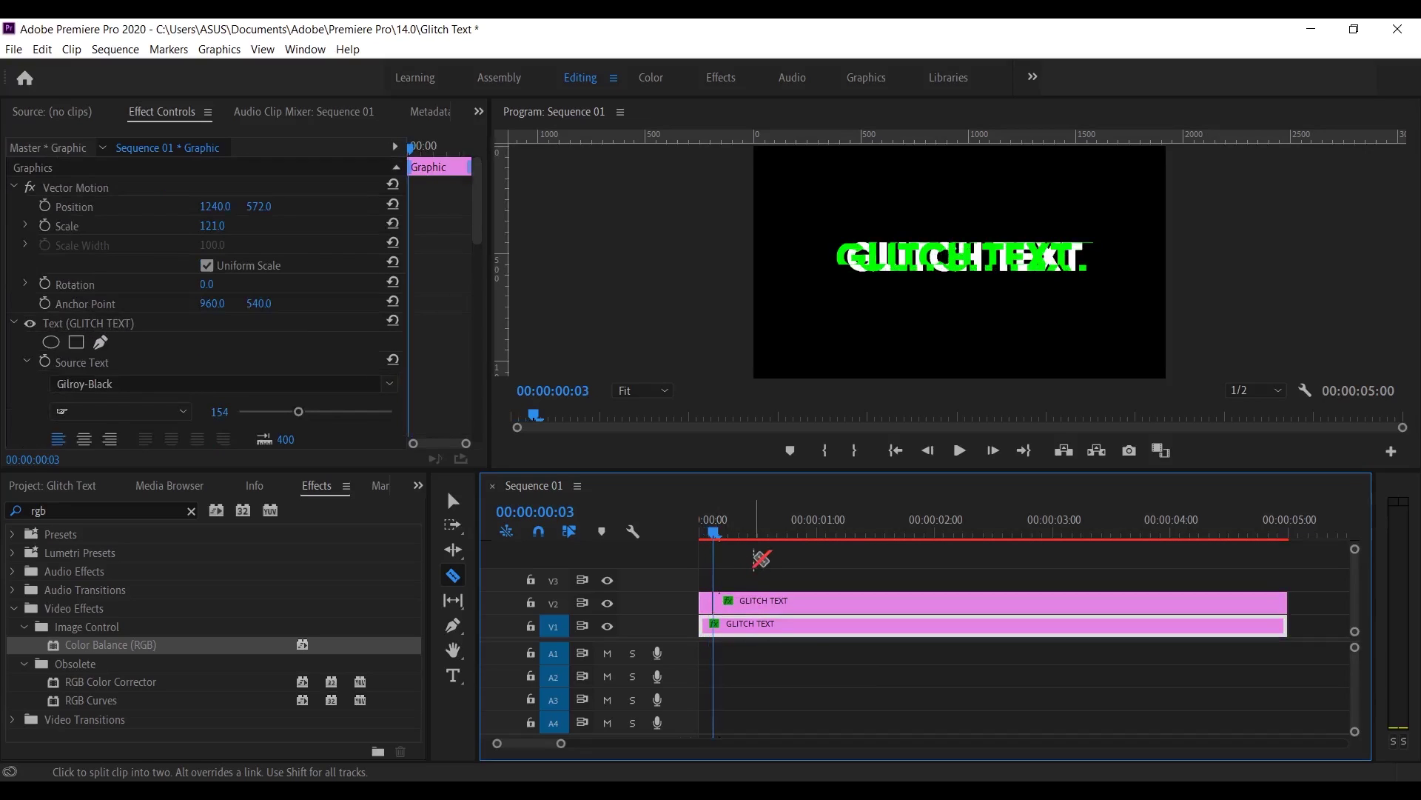
pyautogui.press('Right')
pyautogui.press('Right')
pyautogui.press('Right')
pyautogui.press('Right')
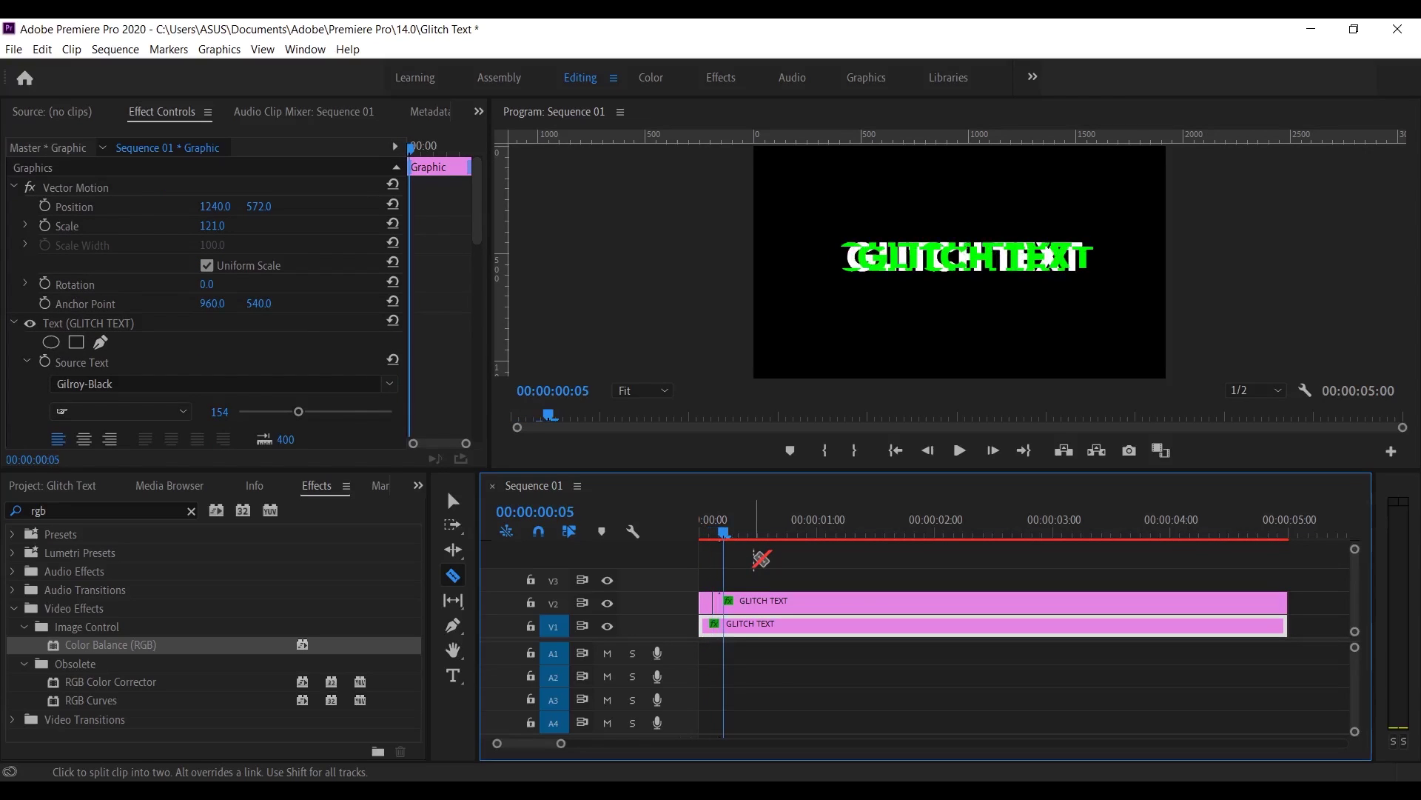
pyautogui.click(734, 602)
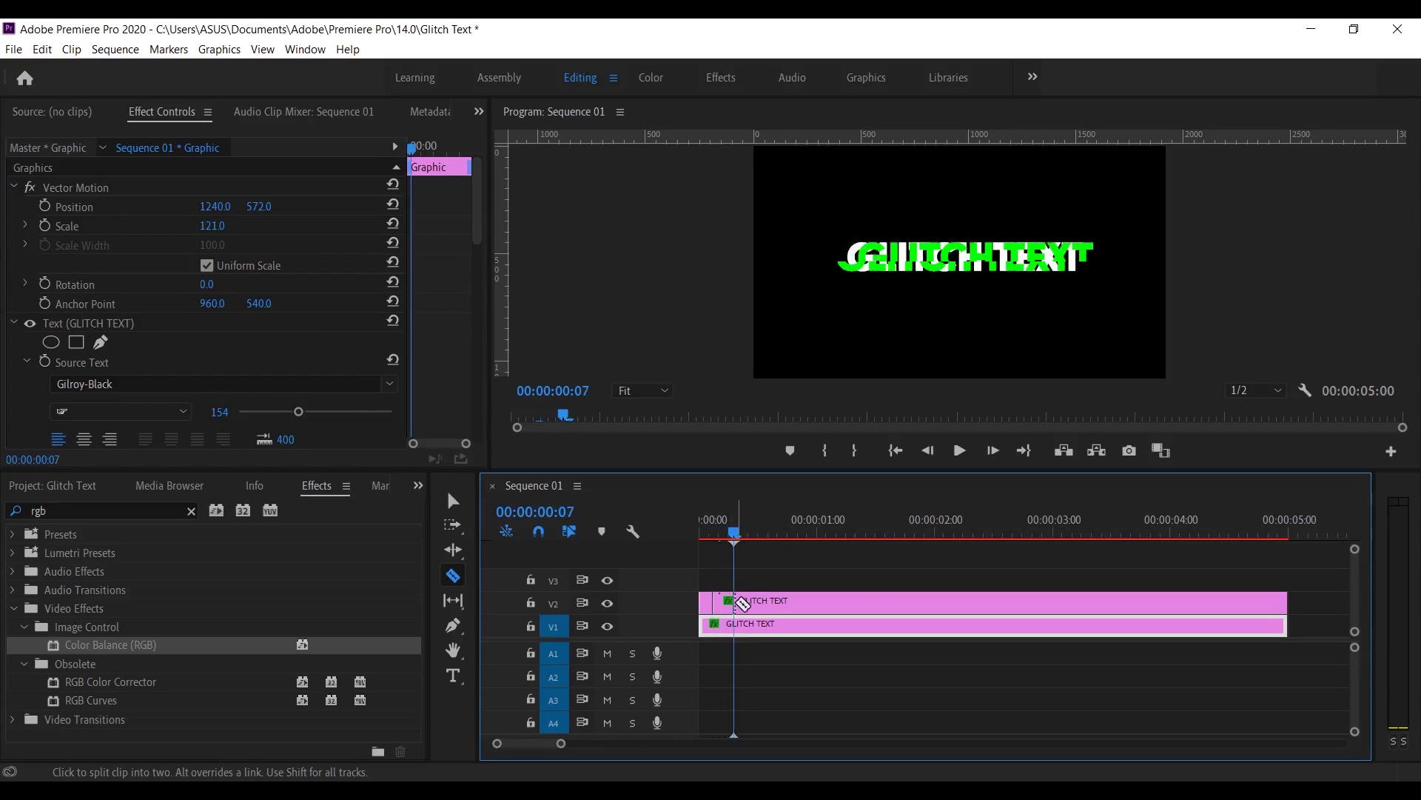
pyautogui.press('Right')
pyautogui.press('Right')
pyautogui.press('Right')
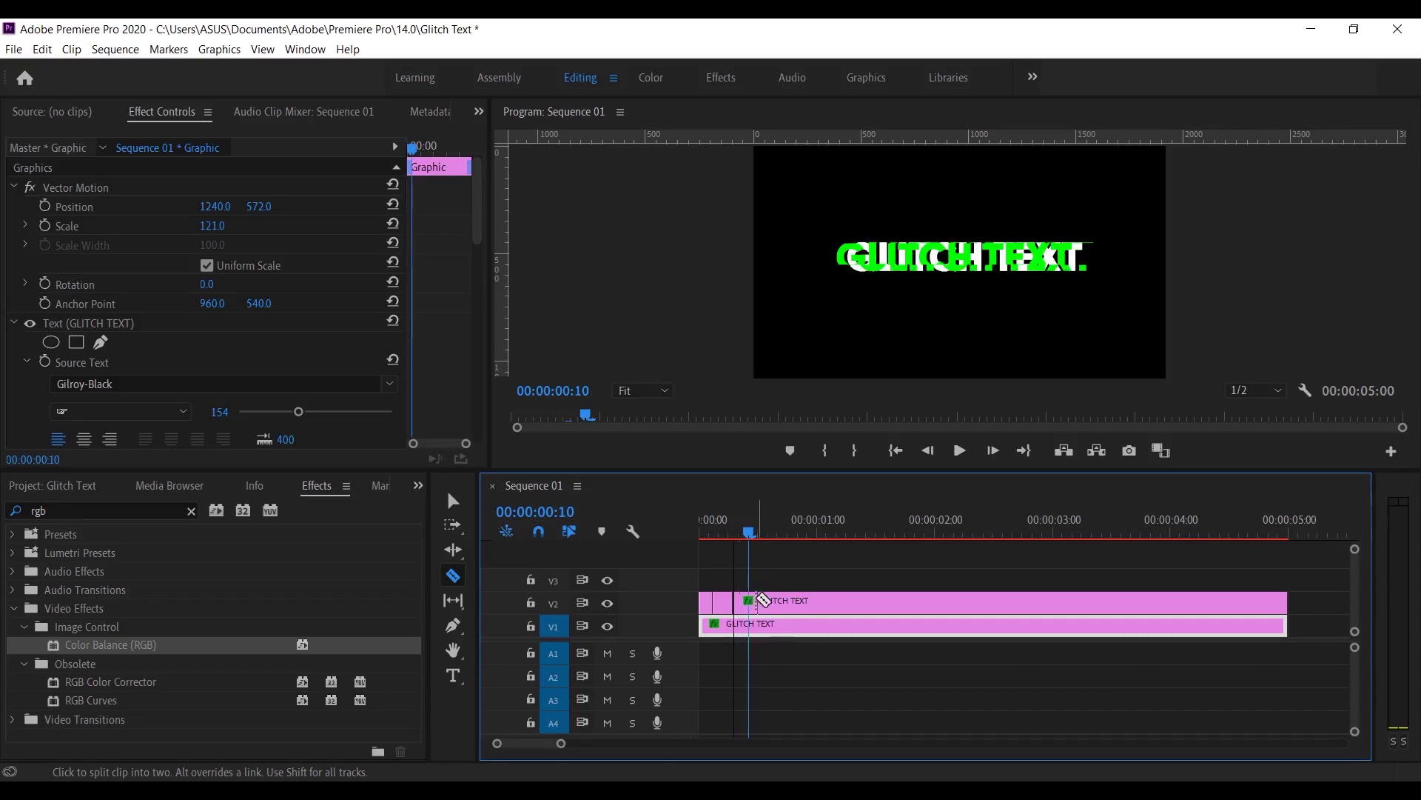
pyautogui.click(750, 601)
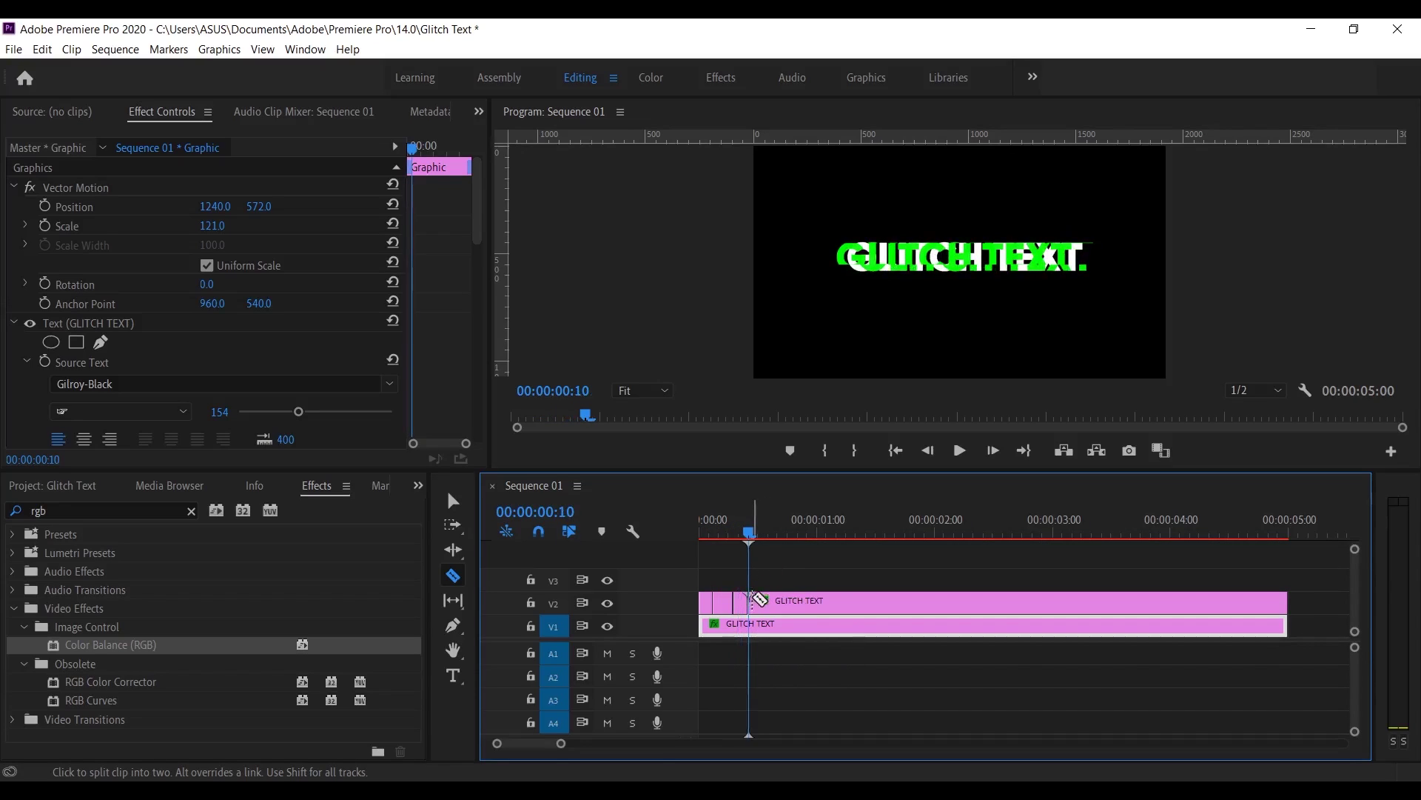
# - Continue cutting the V2 clip at frame 14 and two later frames
pyautogui.press('Right')
pyautogui.press('Right')
pyautogui.press('Right')
pyautogui.press('Right')
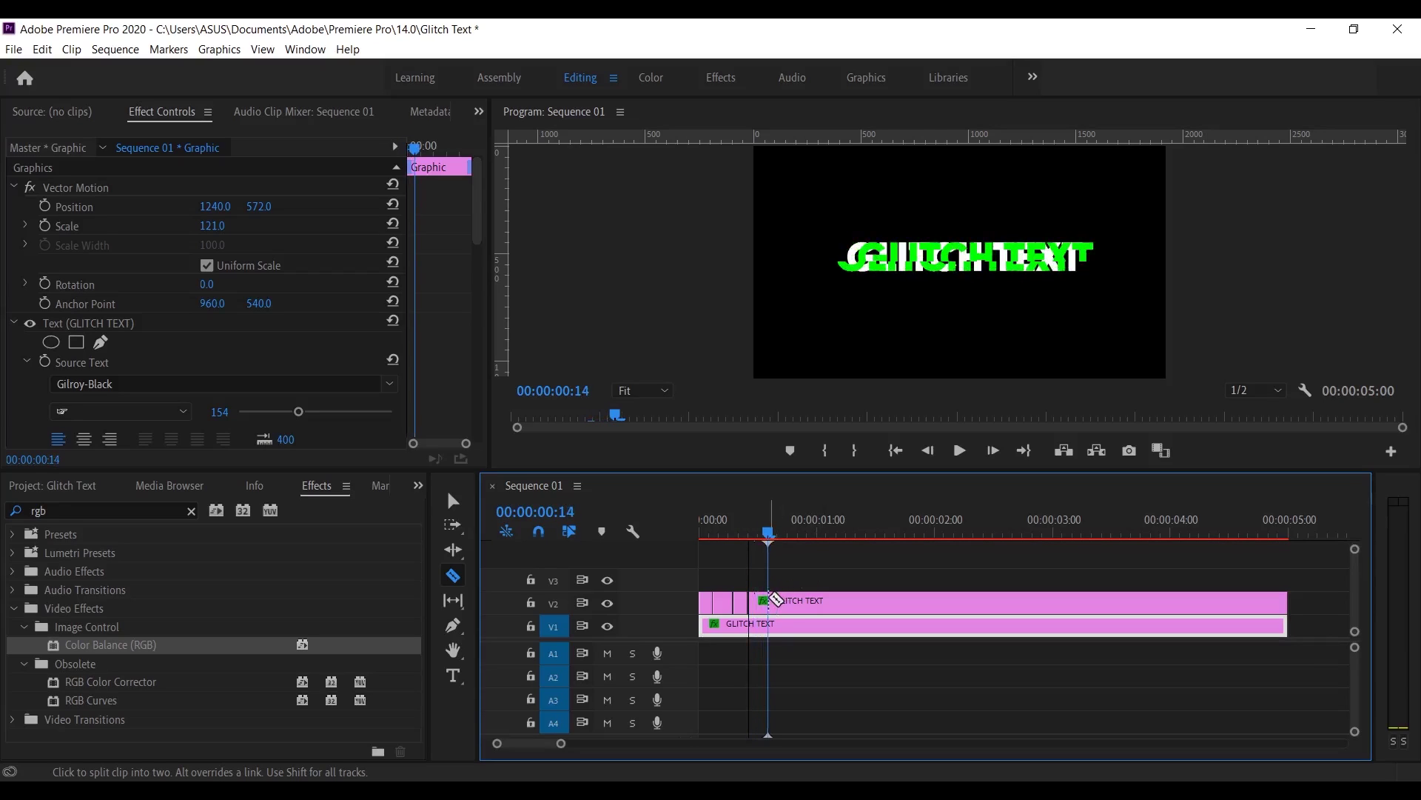
pyautogui.click(772, 601)
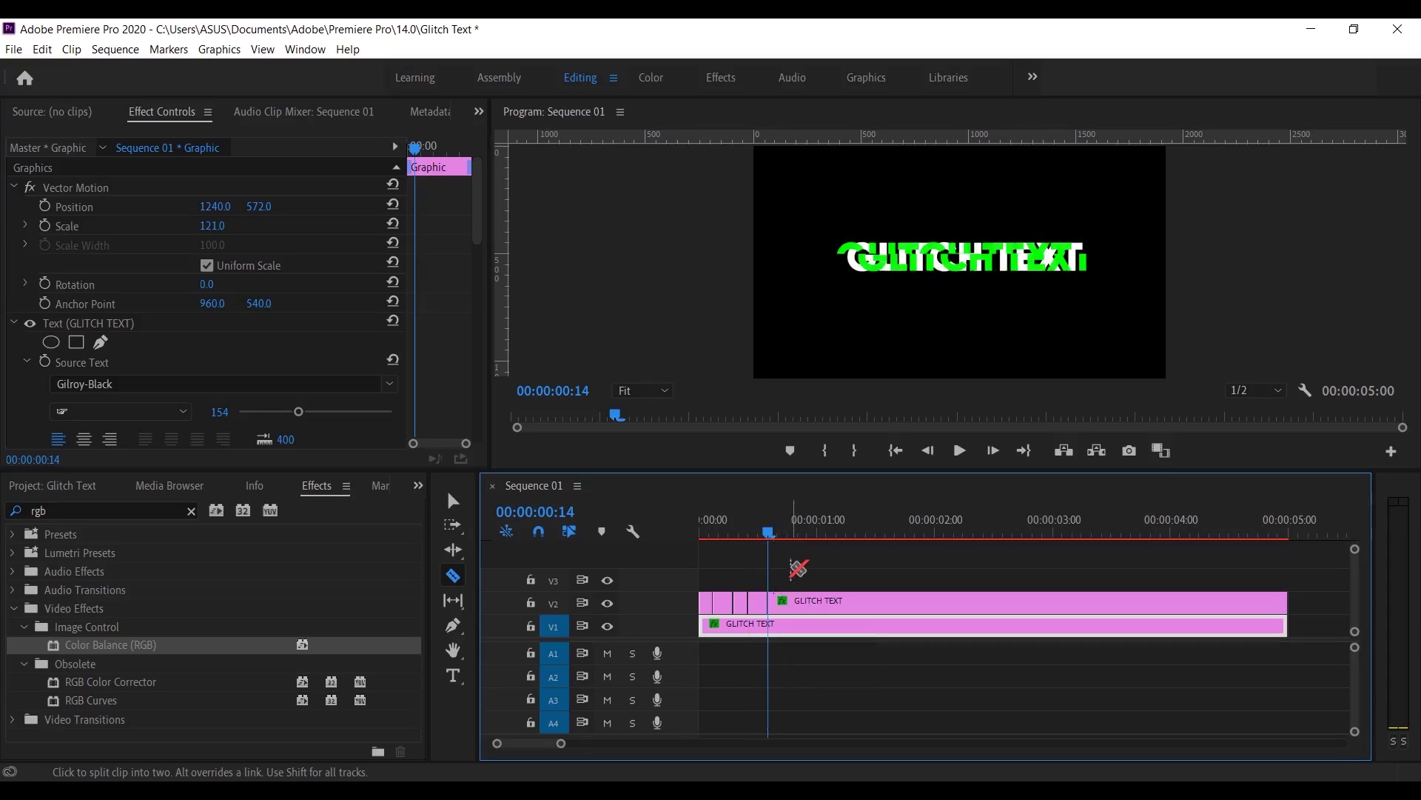
pyautogui.press('Right')
pyautogui.press('Right')
pyautogui.press('Right')
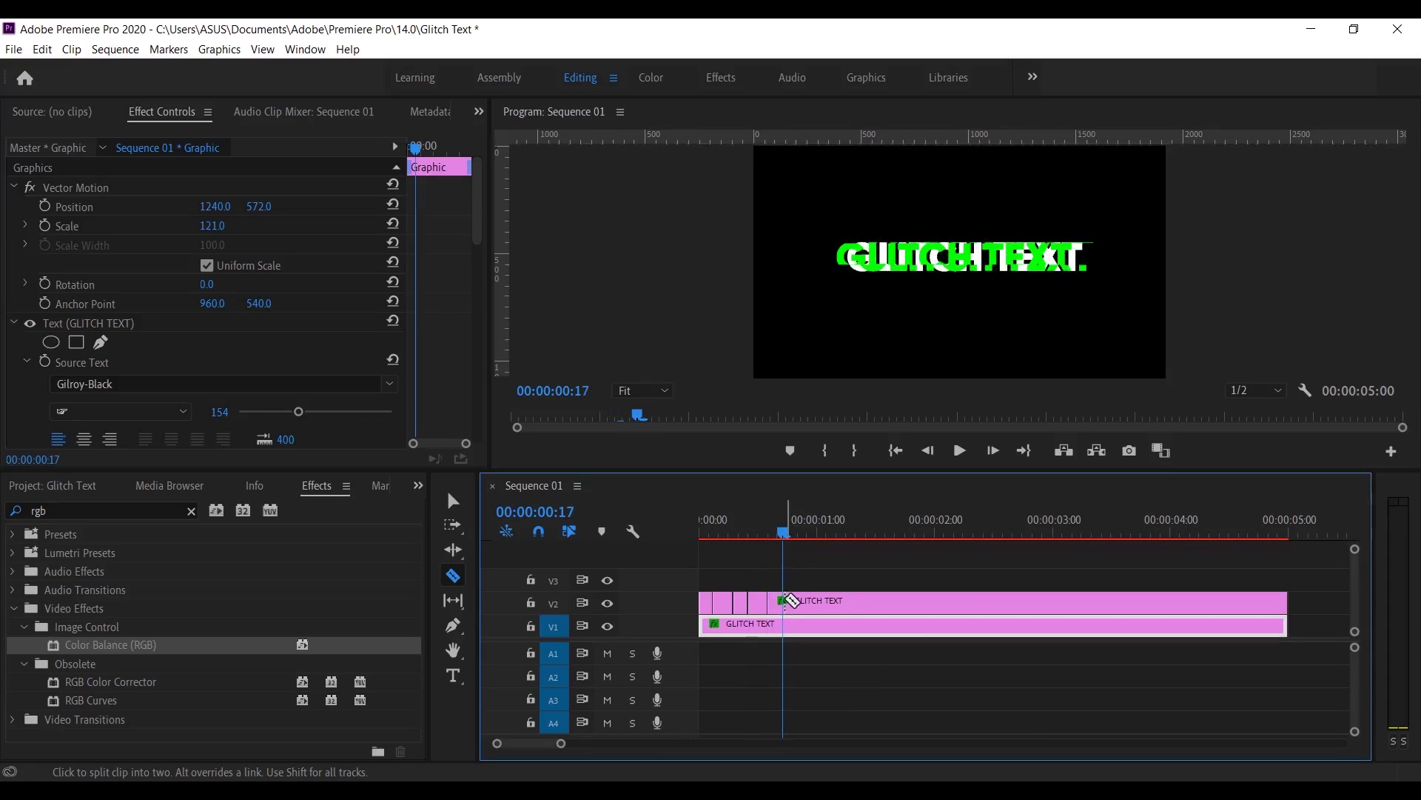
pyautogui.click(786, 599)
pyautogui.press('Right')
pyautogui.press('Right')
pyautogui.press('Right')
pyautogui.press('Right')
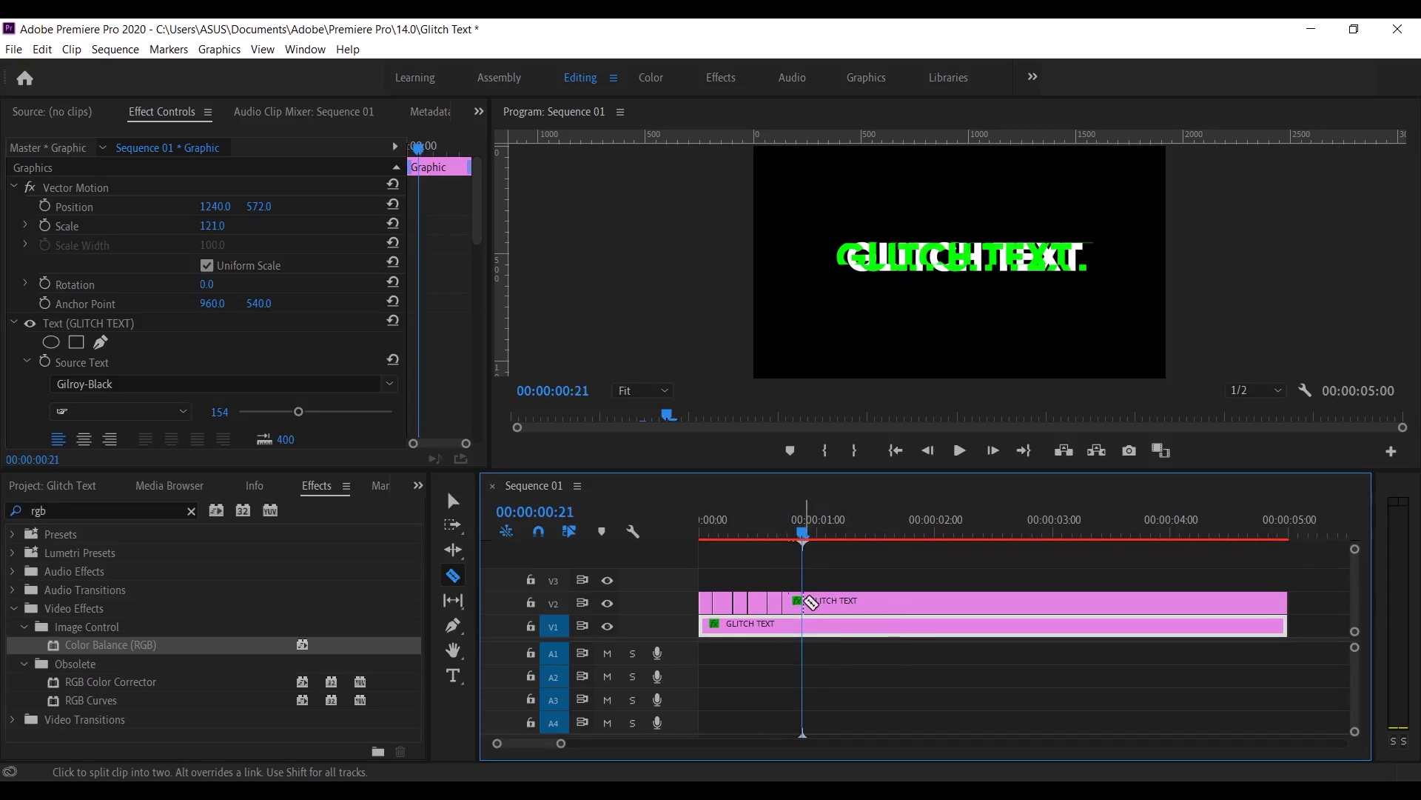
pyautogui.click(807, 601)
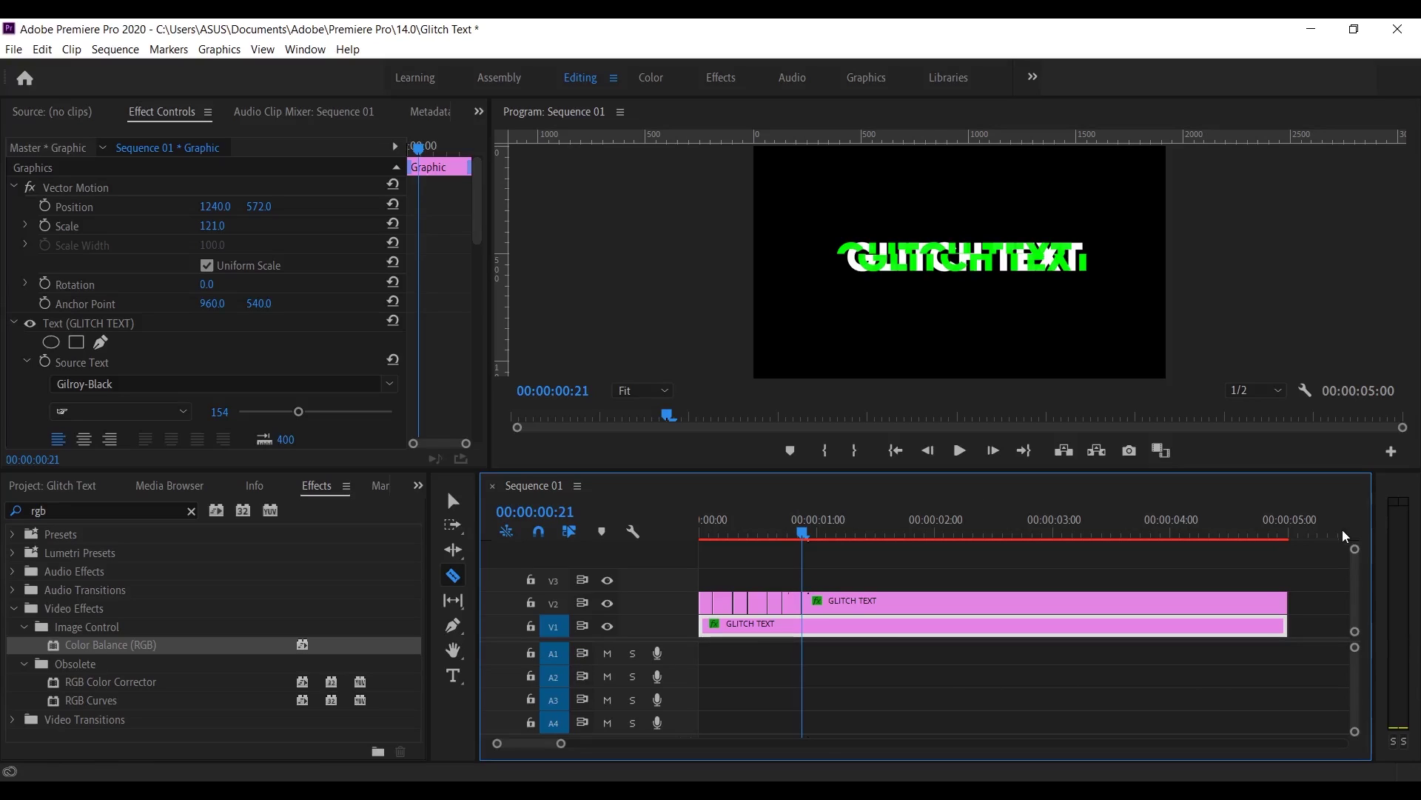
# - Select alternating short V2 pieces at the clip start and delete them, leaving gaps
pyautogui.press('-')
pyautogui.press('v')
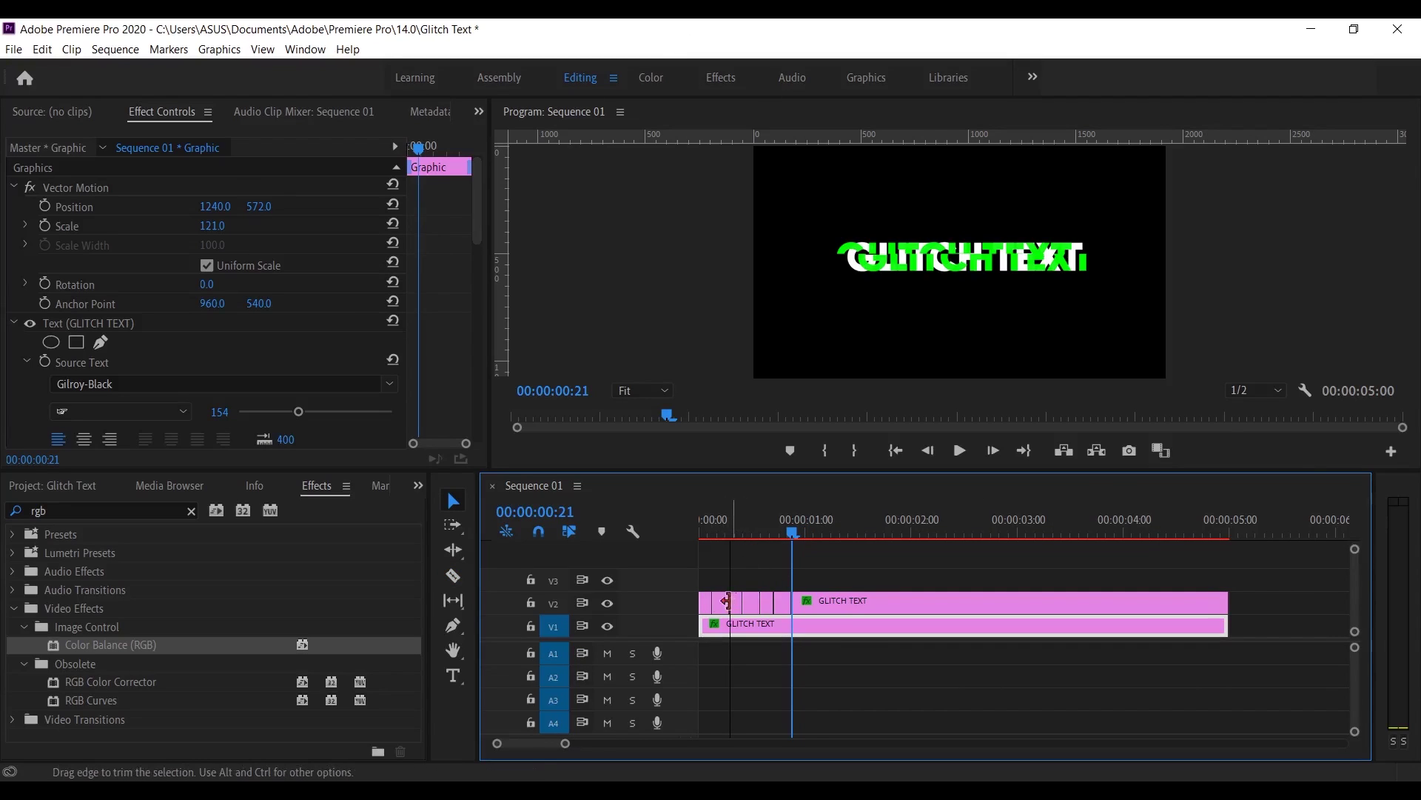
pyautogui.click(721, 601)
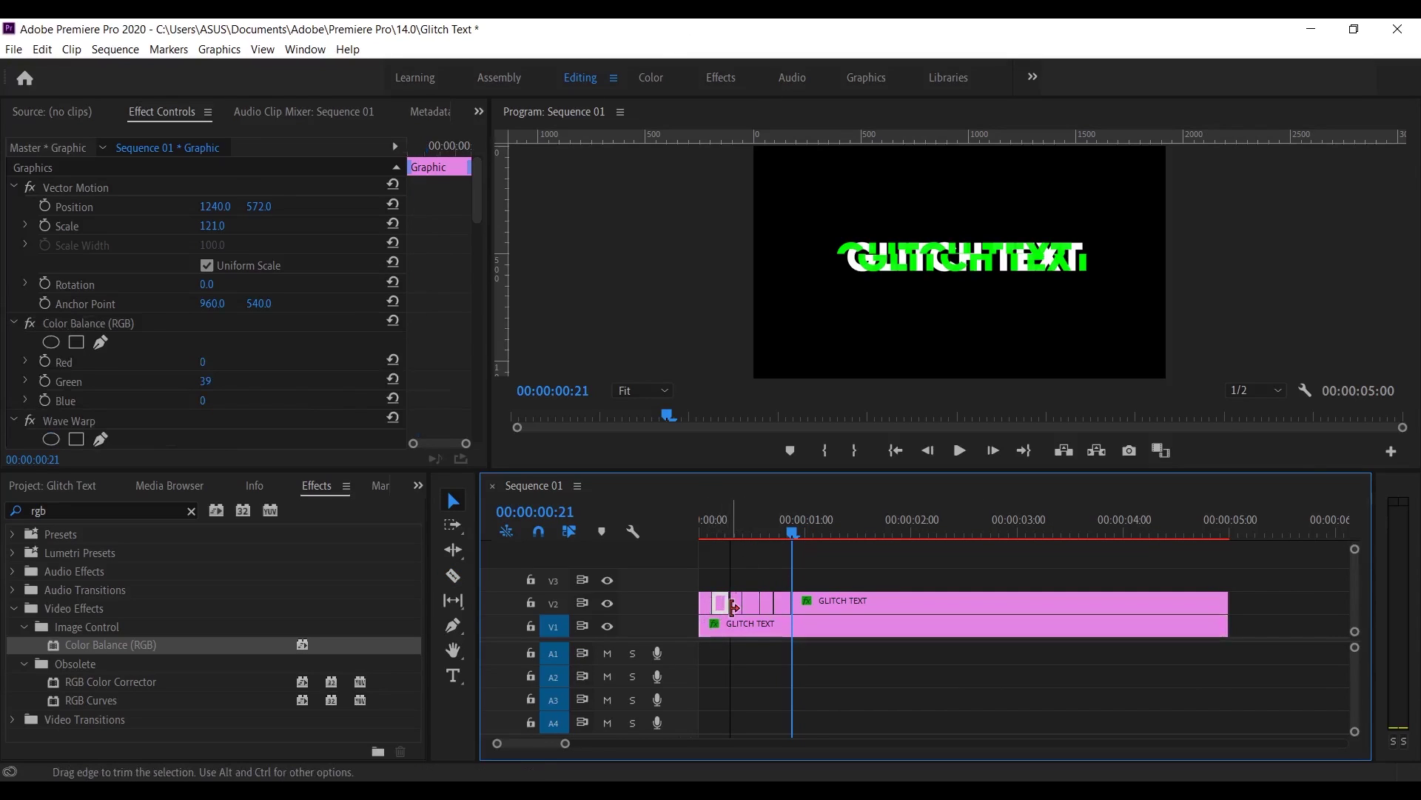
pyautogui.click(743, 603)
pyautogui.click(751, 601)
pyautogui.click(766, 602)
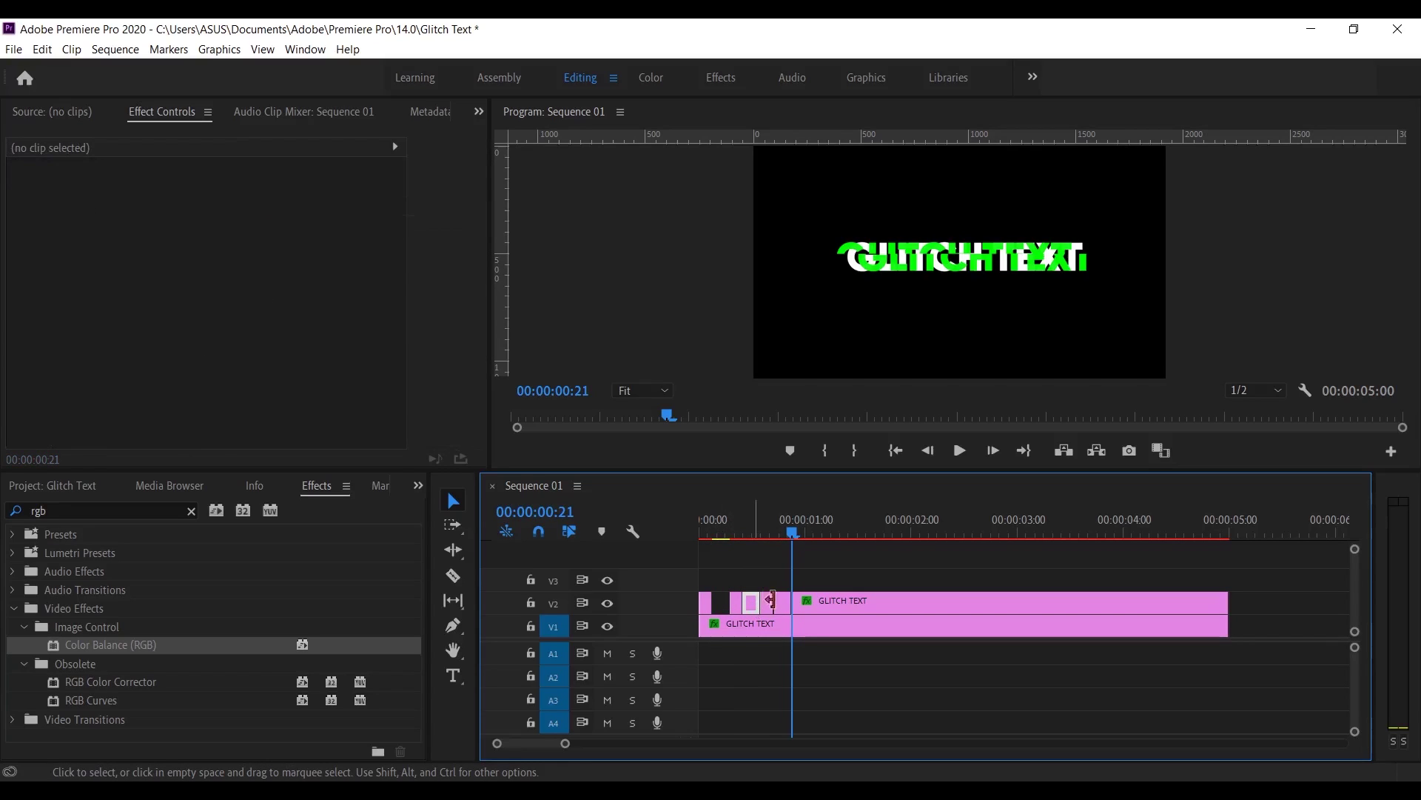
pyautogui.click(783, 601)
pyautogui.press('Delete')
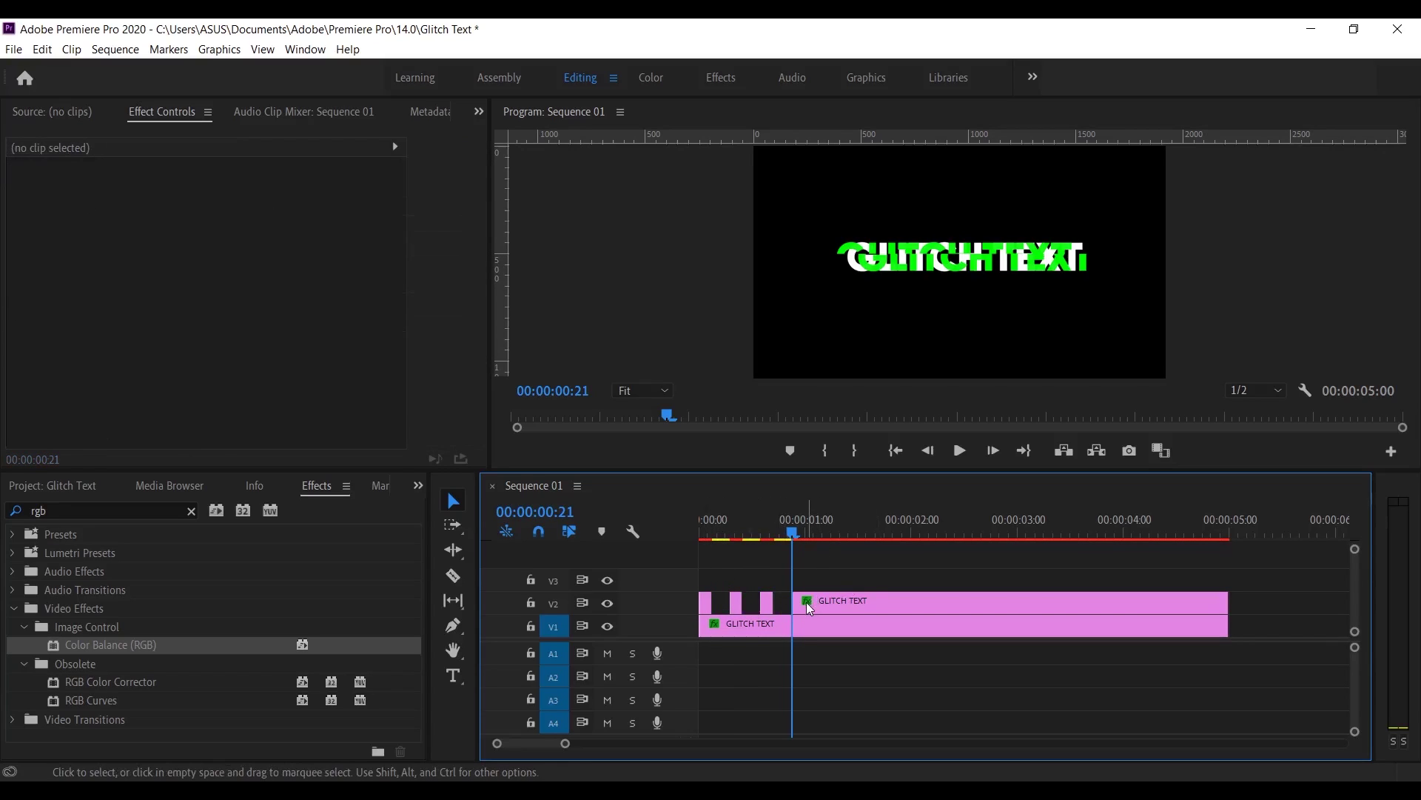
# - Razor the lower GLITCH TEXT clip at four offset frames up to the playhead
pyautogui.press('c')
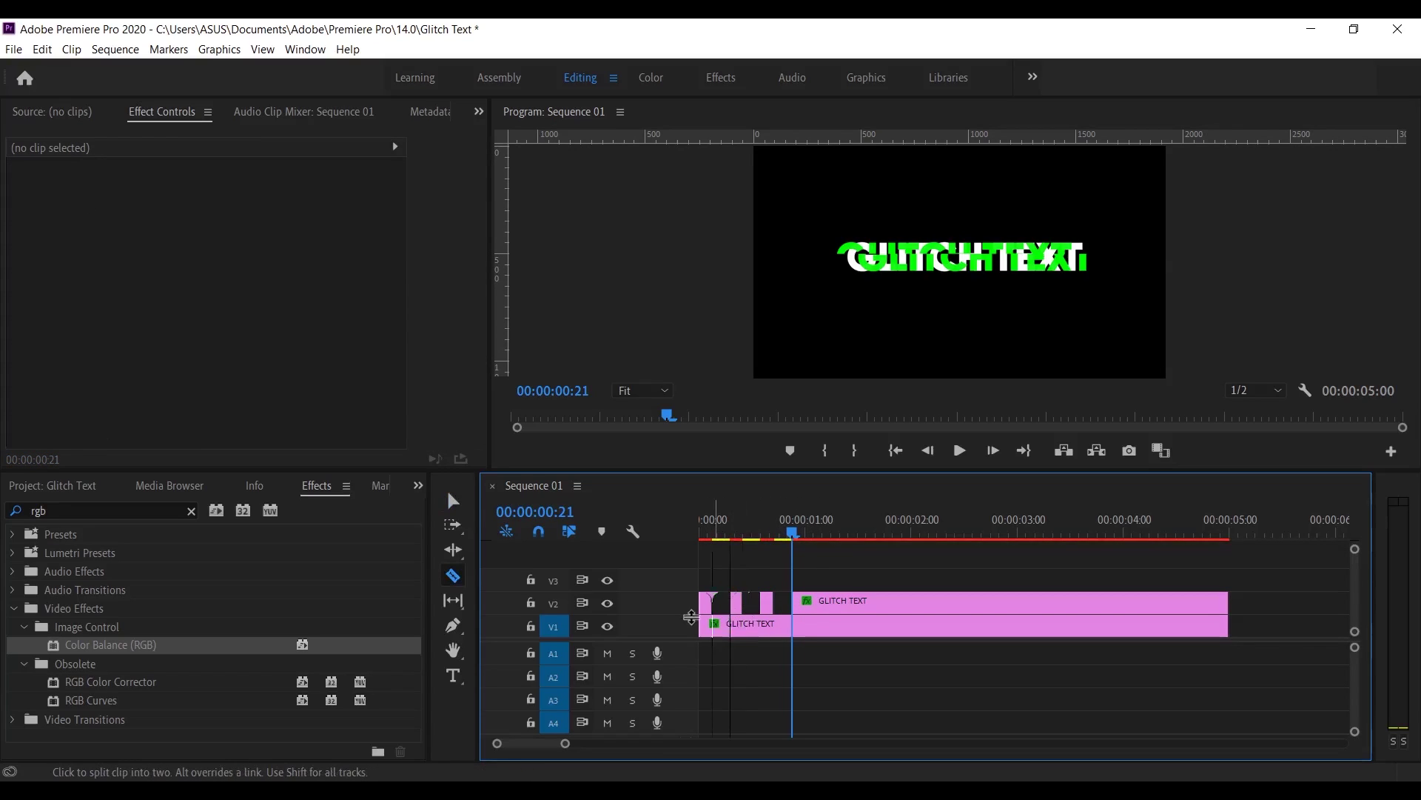
pyautogui.click(723, 630)
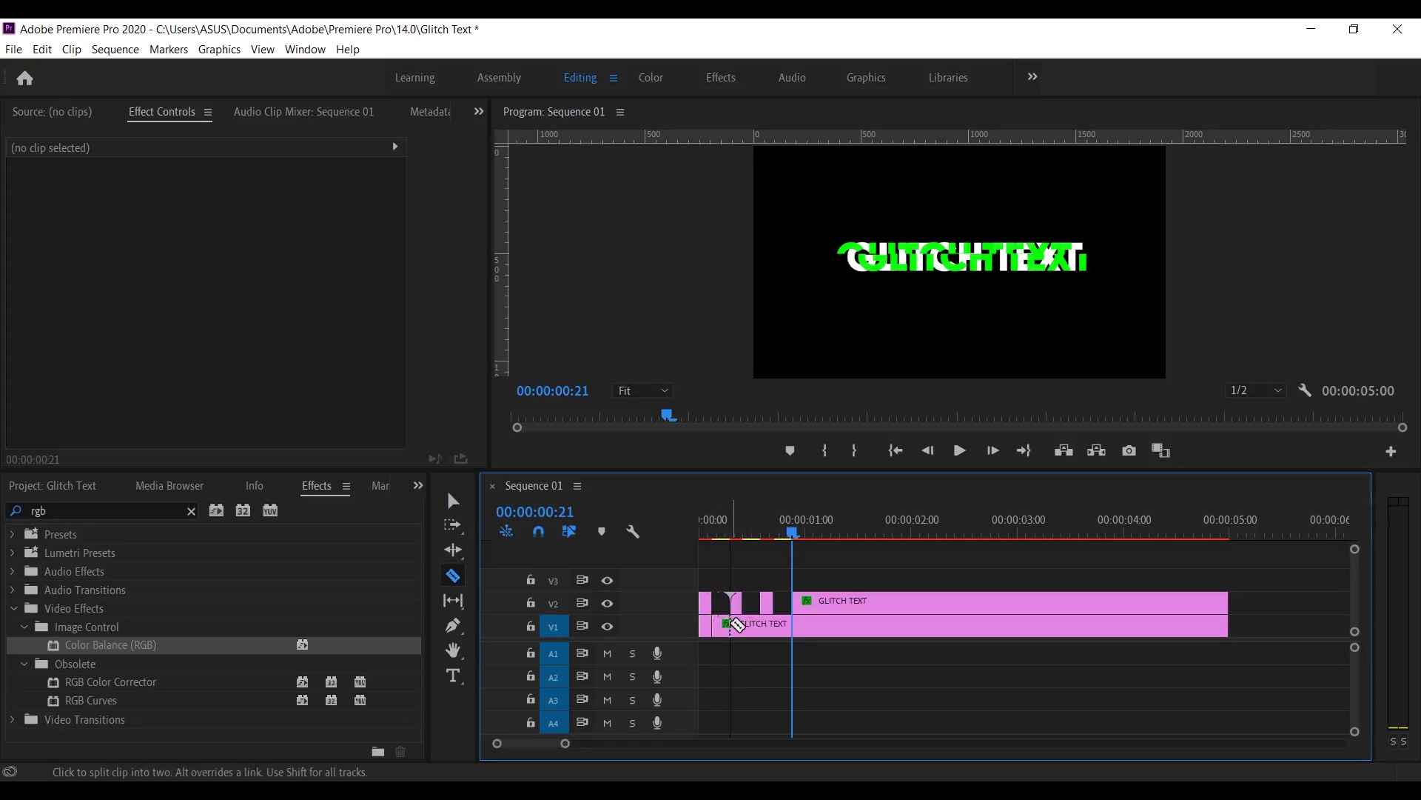
pyautogui.click(743, 626)
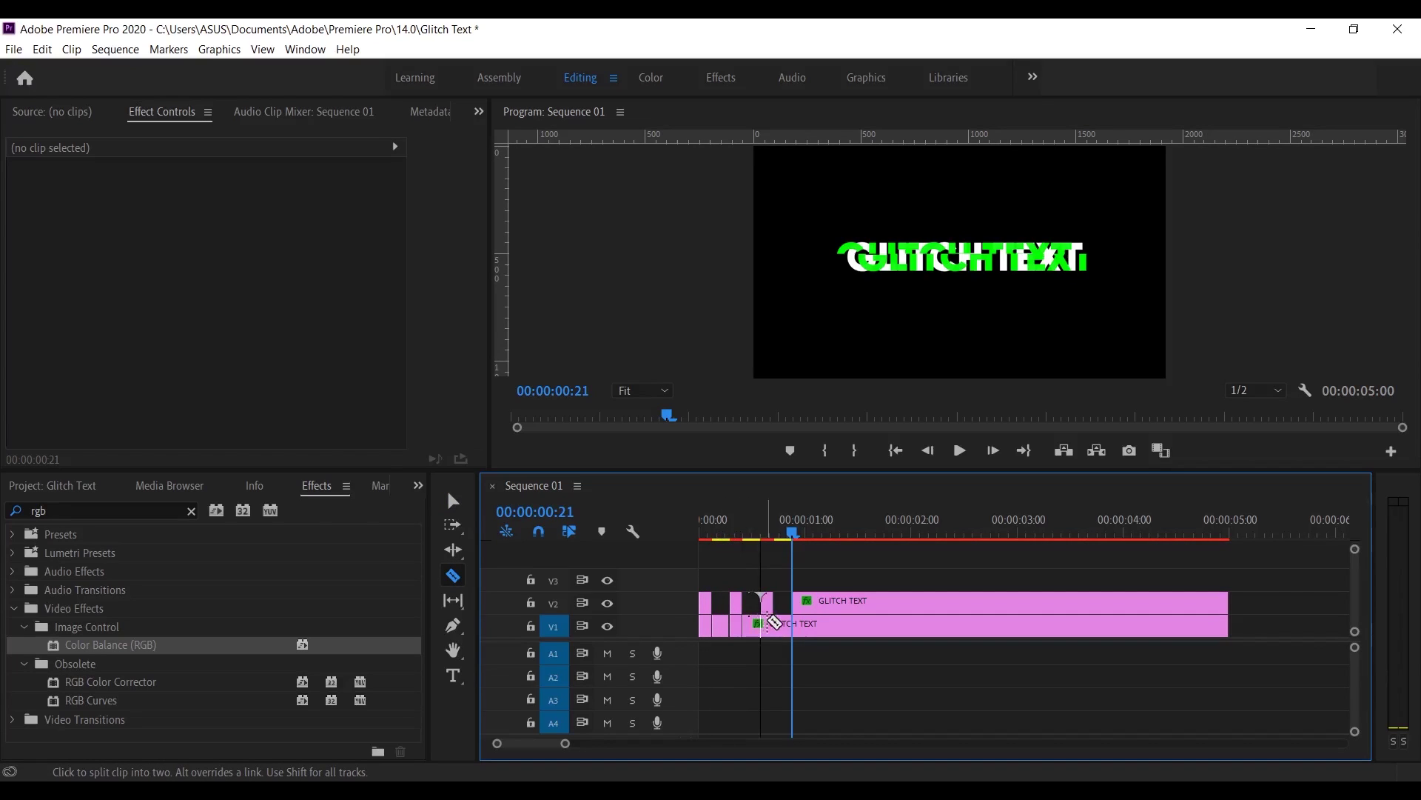
pyautogui.click(766, 626)
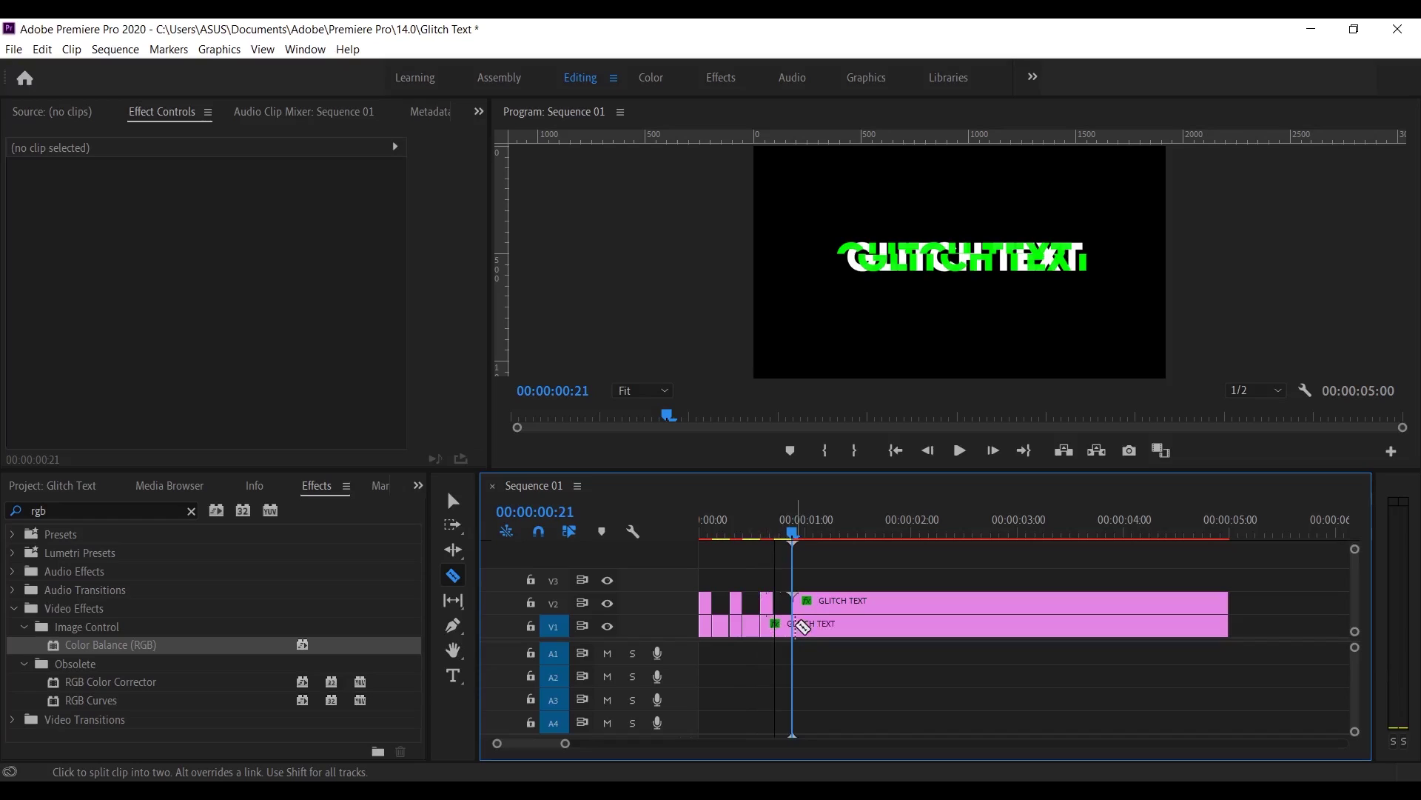
pyautogui.click(794, 625)
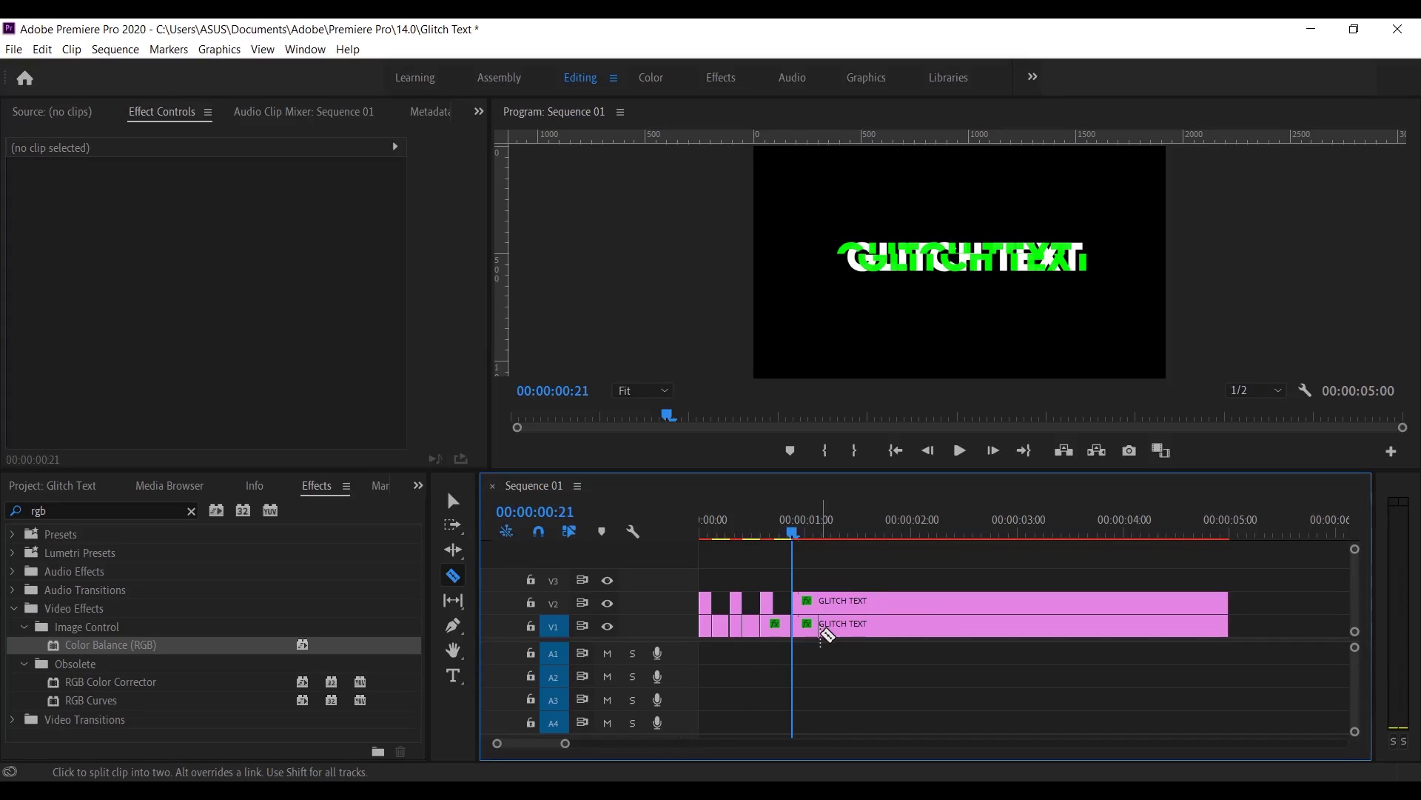
# - Delete alternating short pieces on the lower track, leaving gaps
pyautogui.press('v')
pyautogui.click(708, 625)
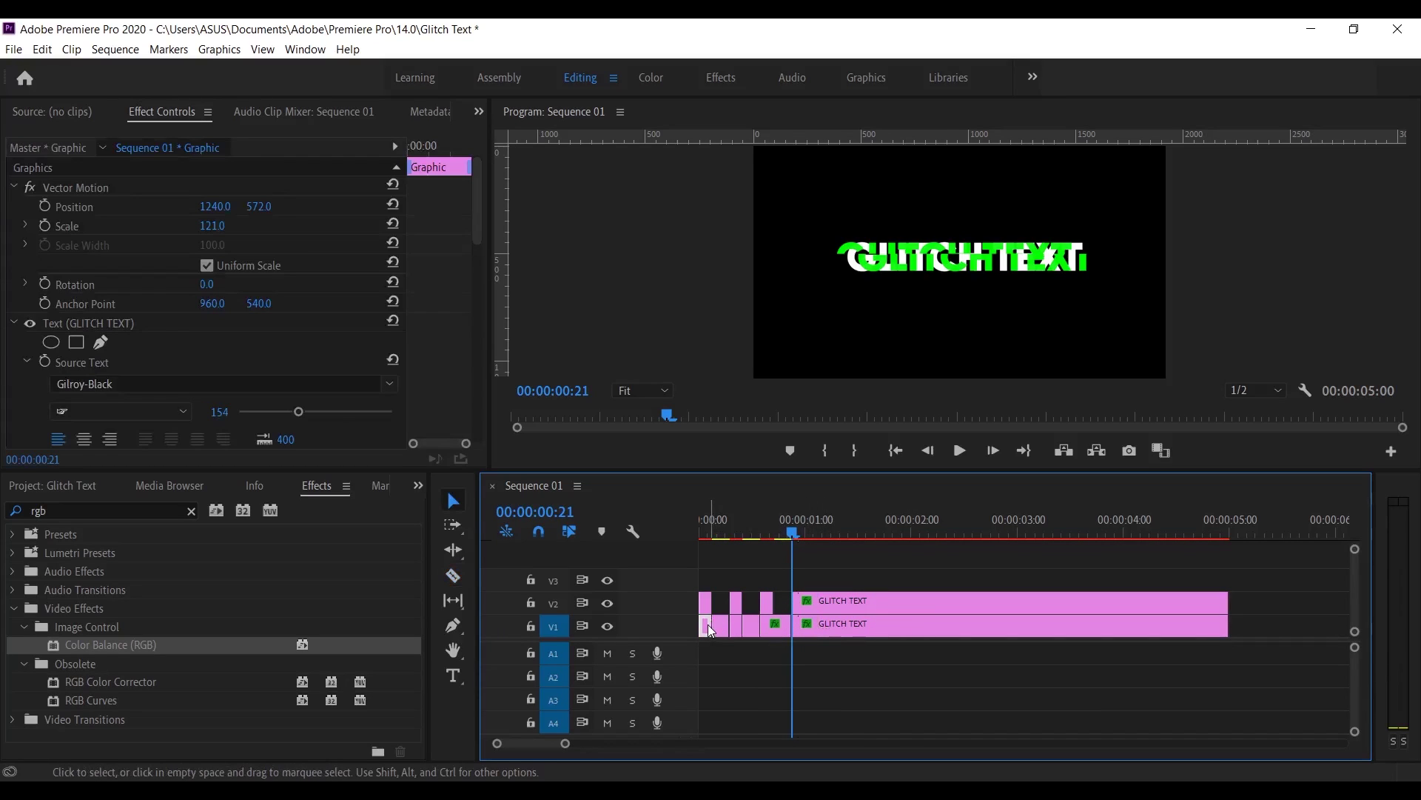
pyautogui.press('Delete')
pyautogui.click(740, 624)
pyautogui.click(739, 625)
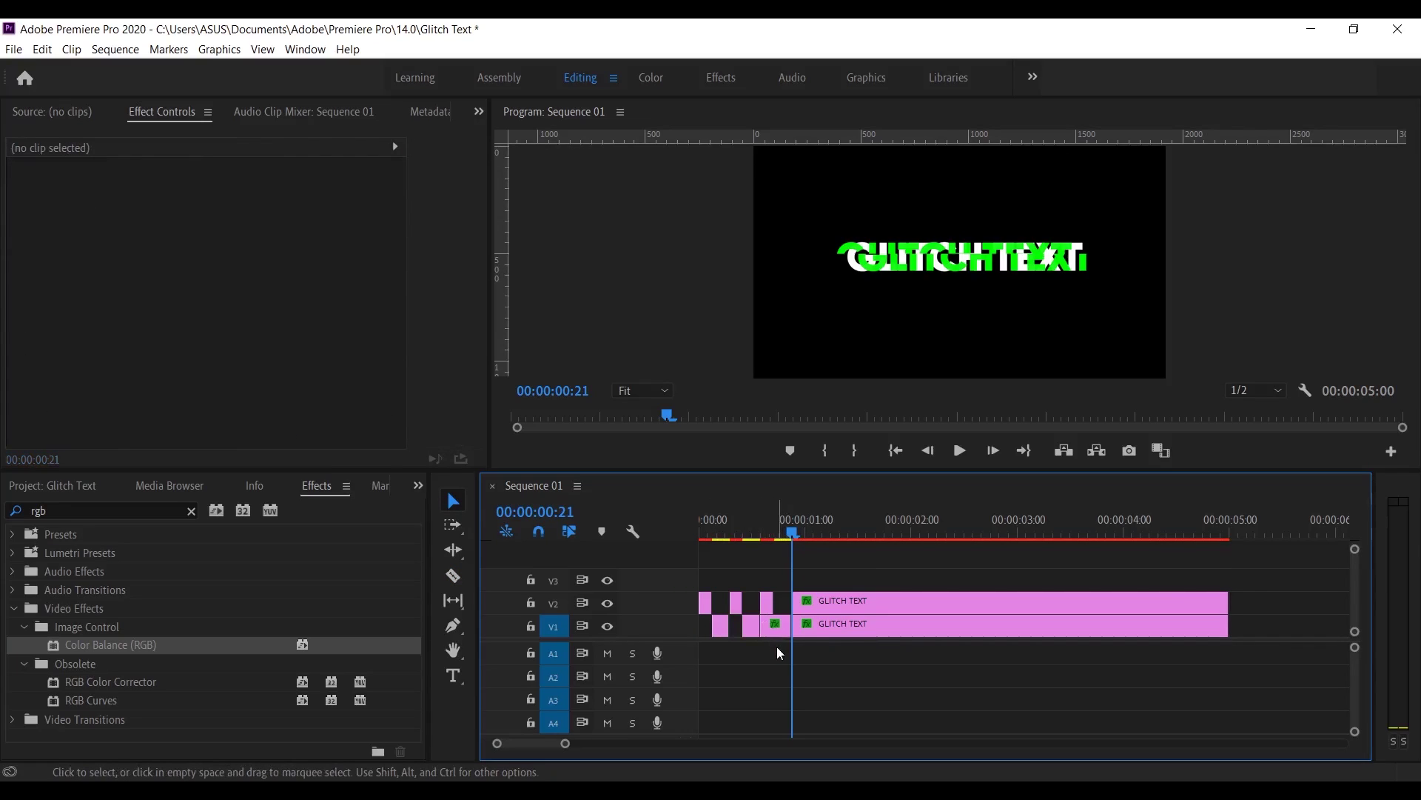
# - Split off a small lower piece before the playhead and slide it right to close the gap
pyautogui.press('c')
pyautogui.click(776, 626)
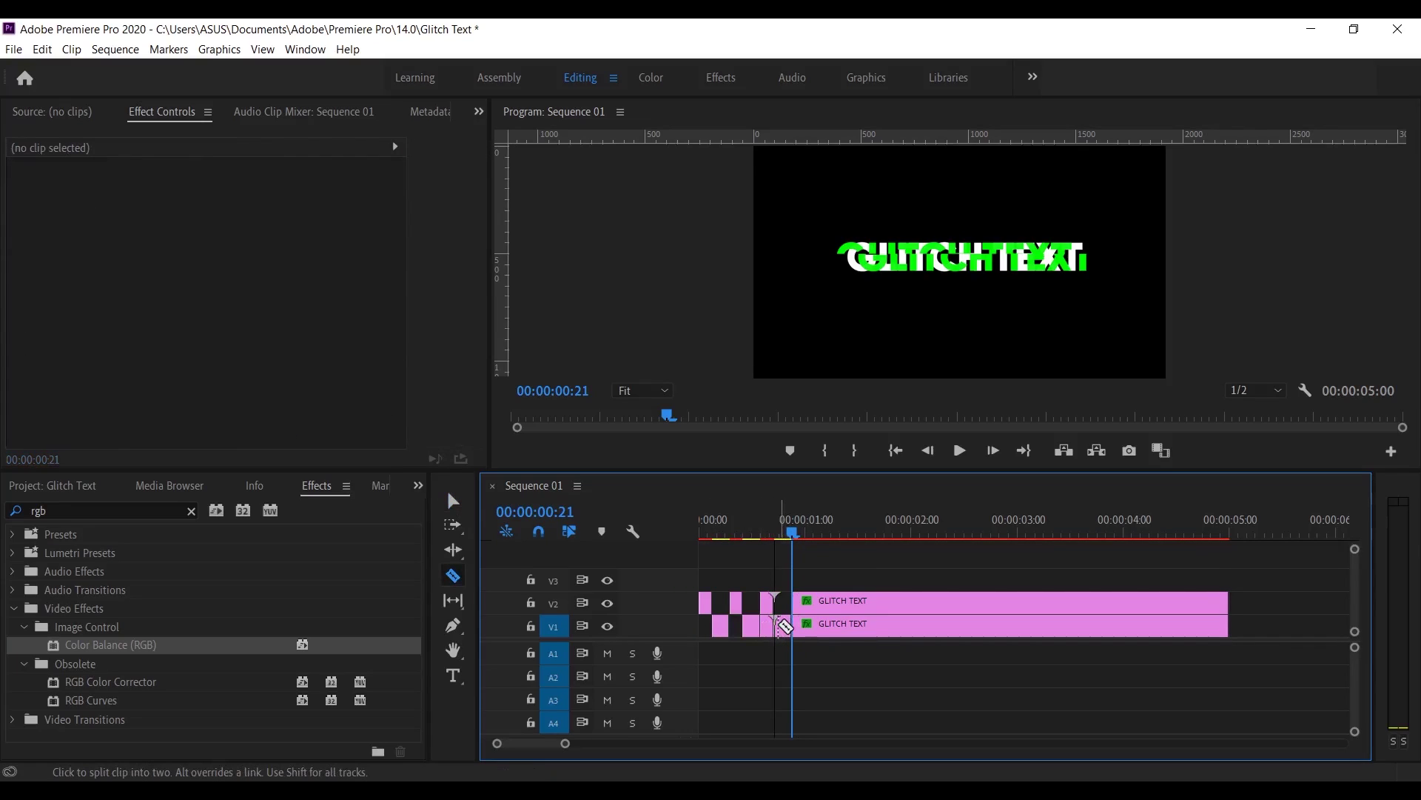
pyautogui.press('v')
pyautogui.click(768, 627)
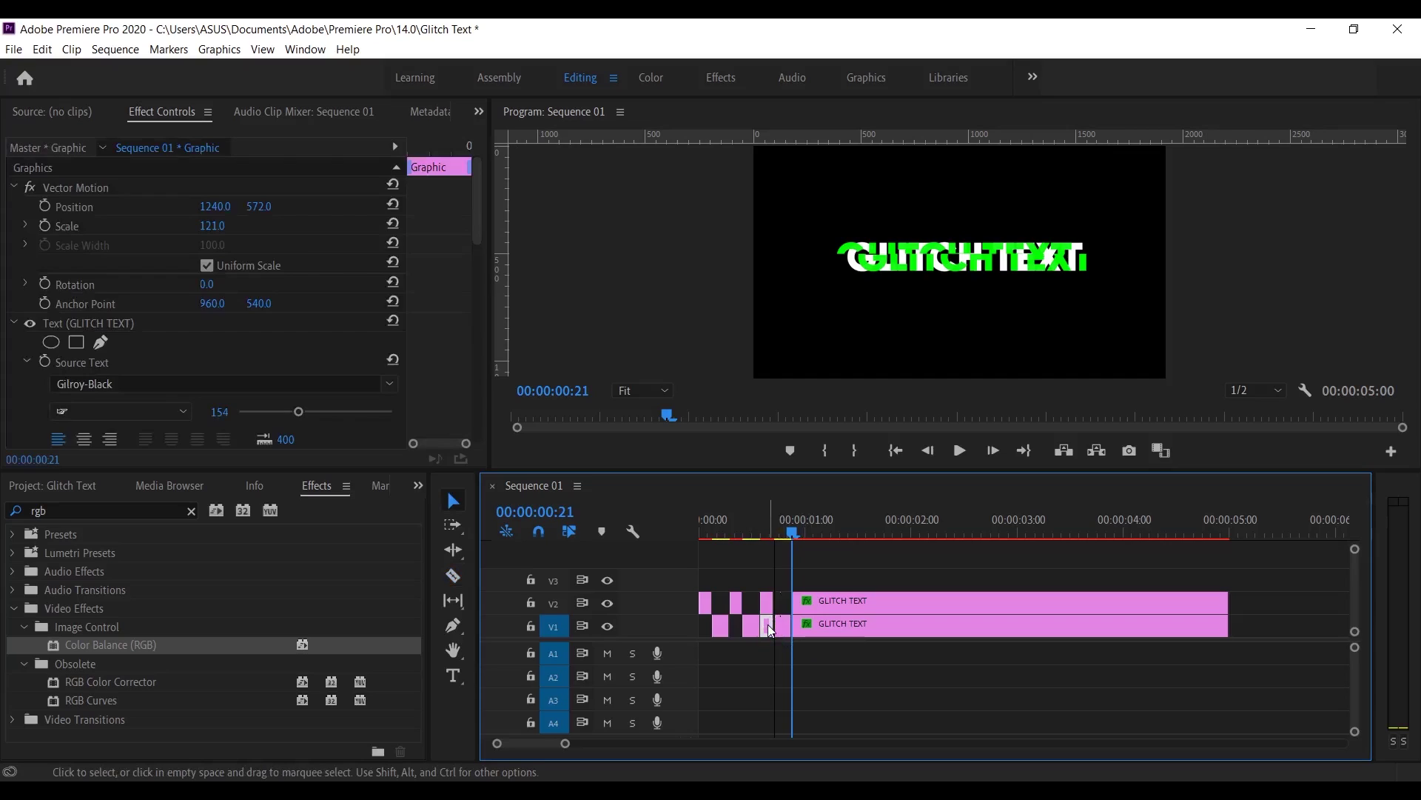
pyautogui.moveTo(770, 630); pyautogui.dragTo(786, 628)
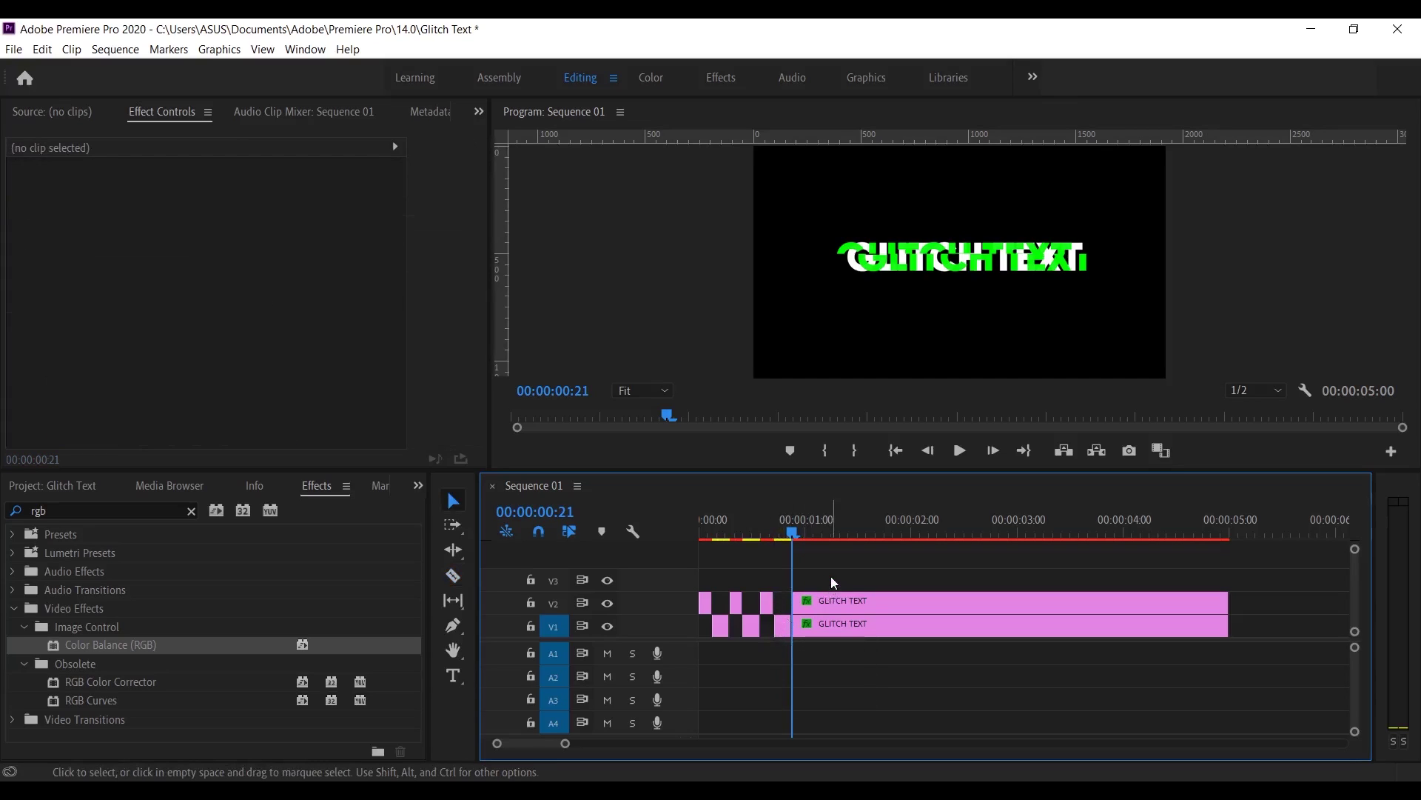
# - Delete the long remainders of both clips after frame 21 and zoom in on the pieces
pyautogui.moveTo(833, 583); pyautogui.dragTo(914, 650)
pyautogui.press('Delete')
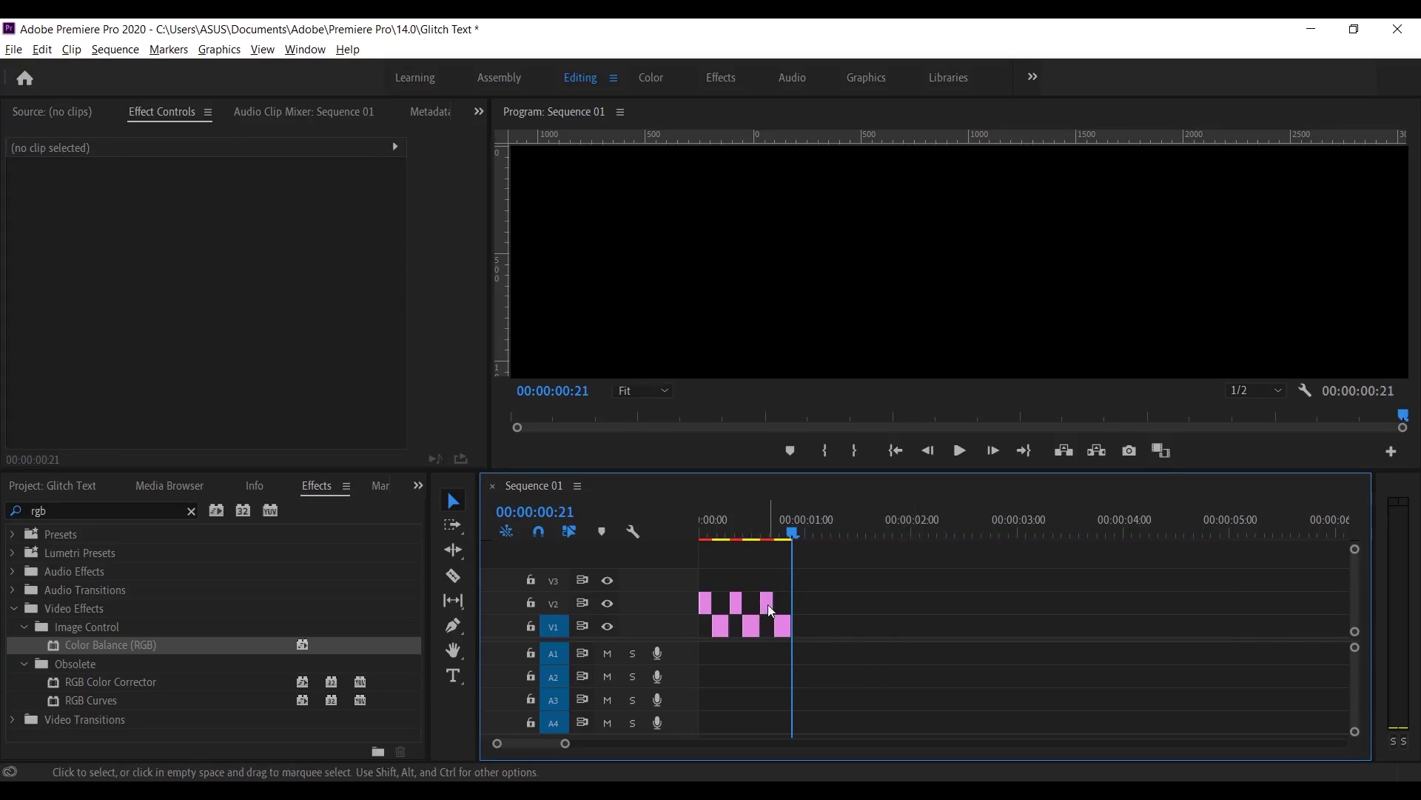
pyautogui.press('=')
pyautogui.press('=')
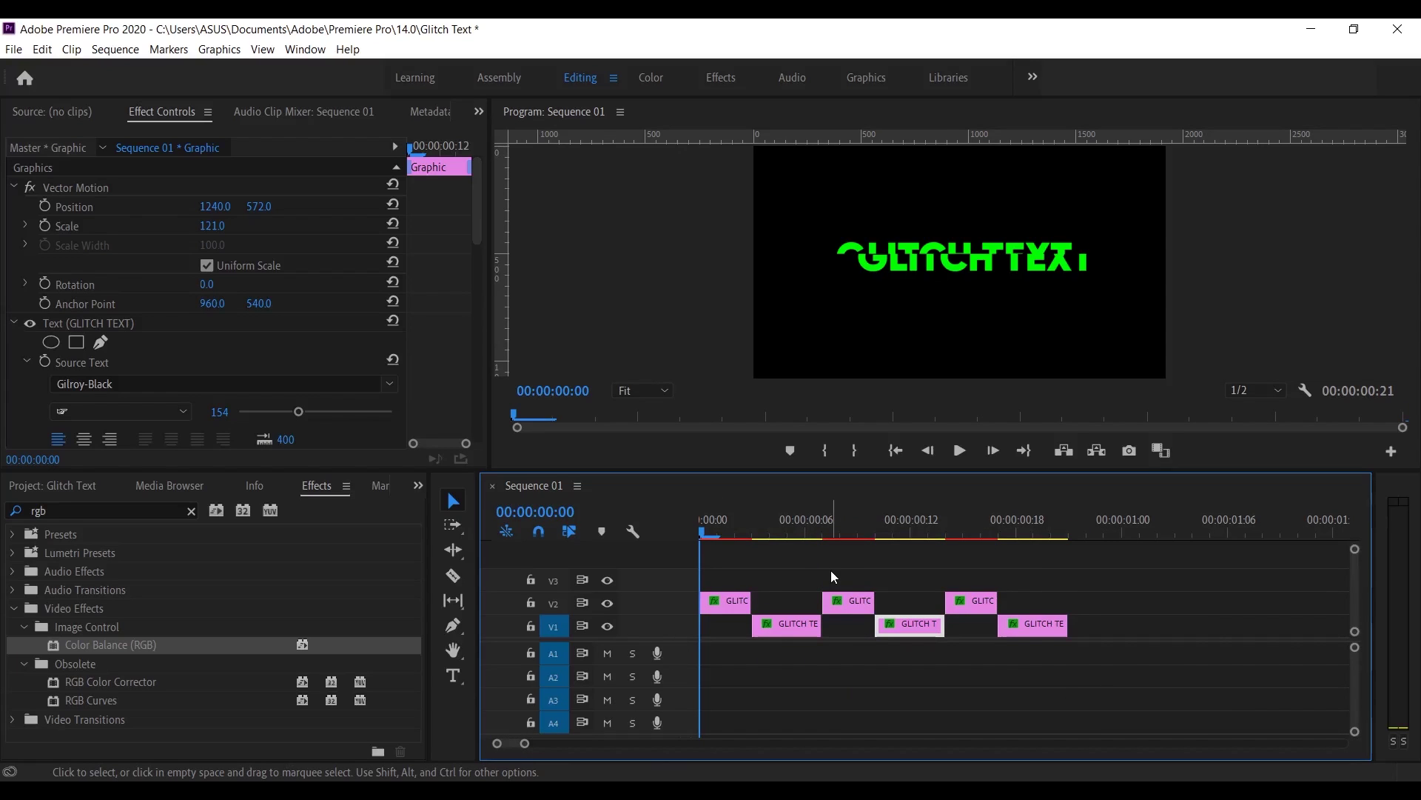
# - Make the middle upper piece magenta with colour balance Red 100, Green 0, Blue 100
pyautogui.click(846, 606)
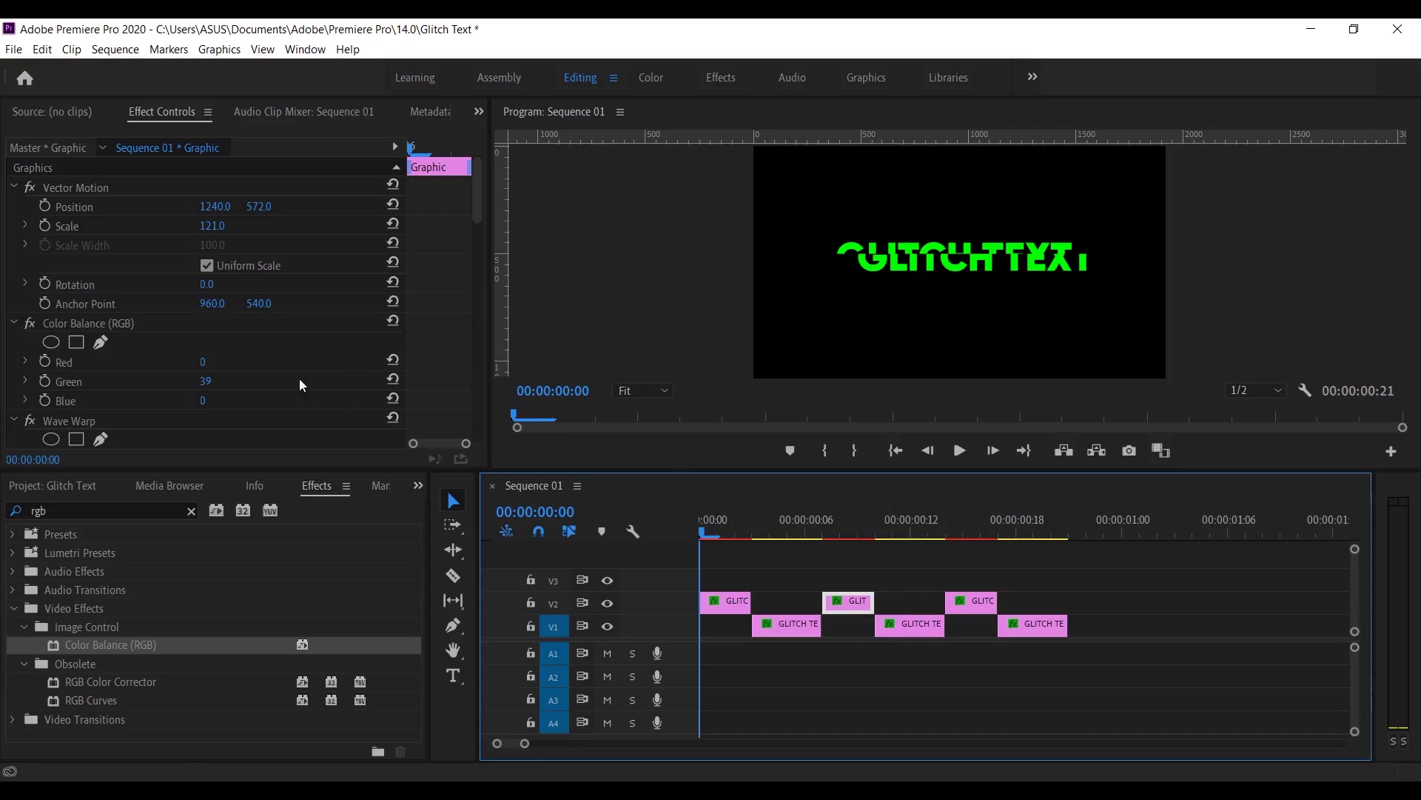
pyautogui.click(220, 366)
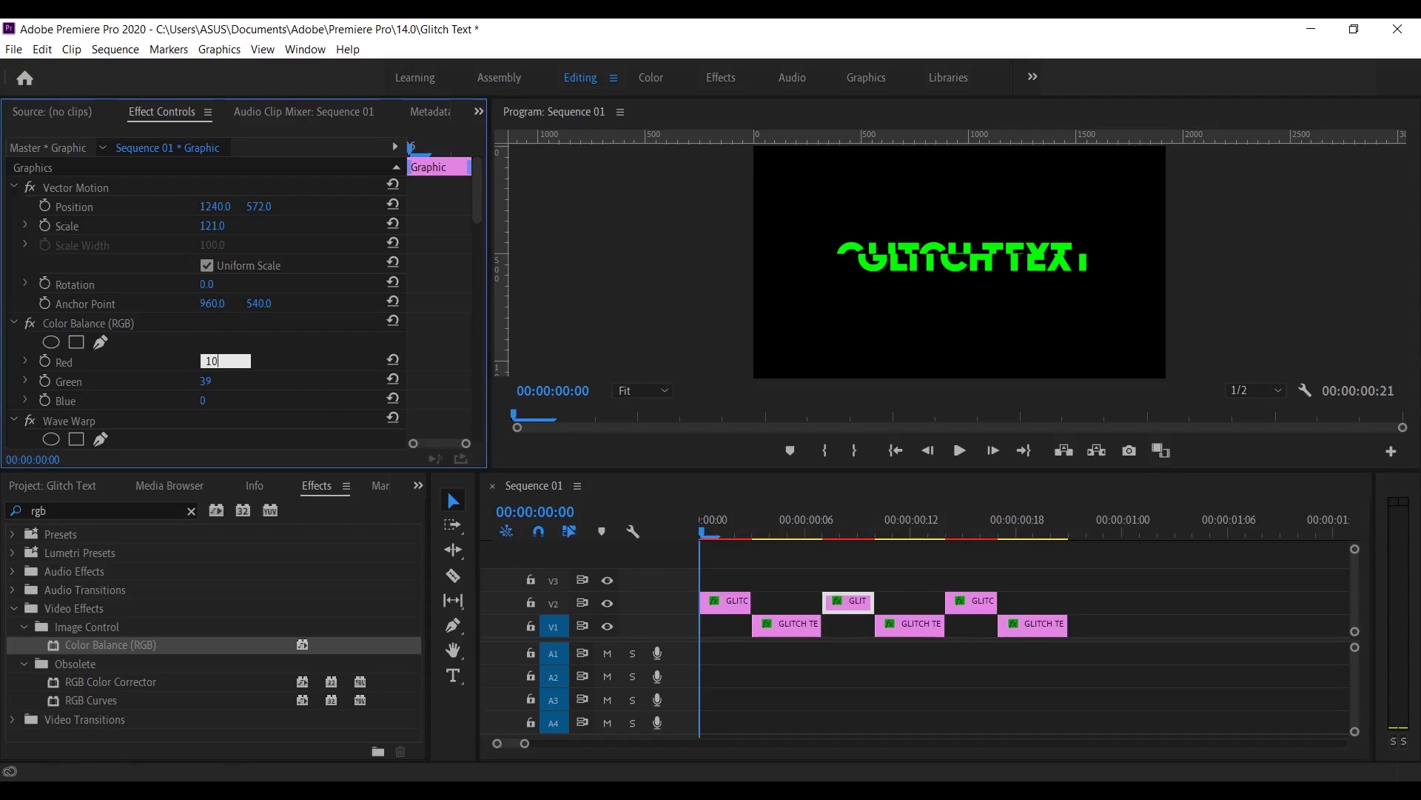
pyautogui.press('Tab')
pyautogui.write('100')
pyautogui.press('Return')
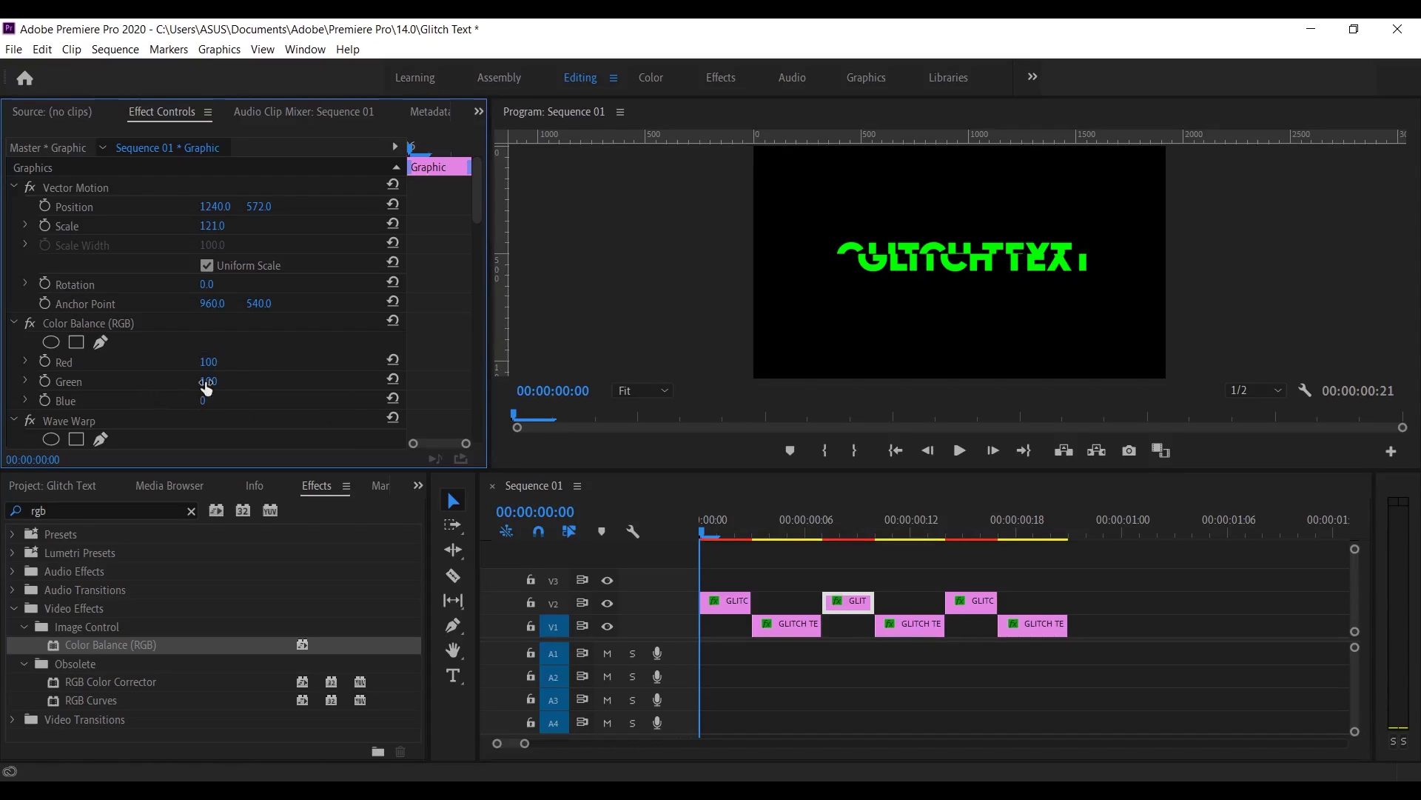
pyautogui.click(227, 375)
pyautogui.press('Return')
pyautogui.click(859, 521)
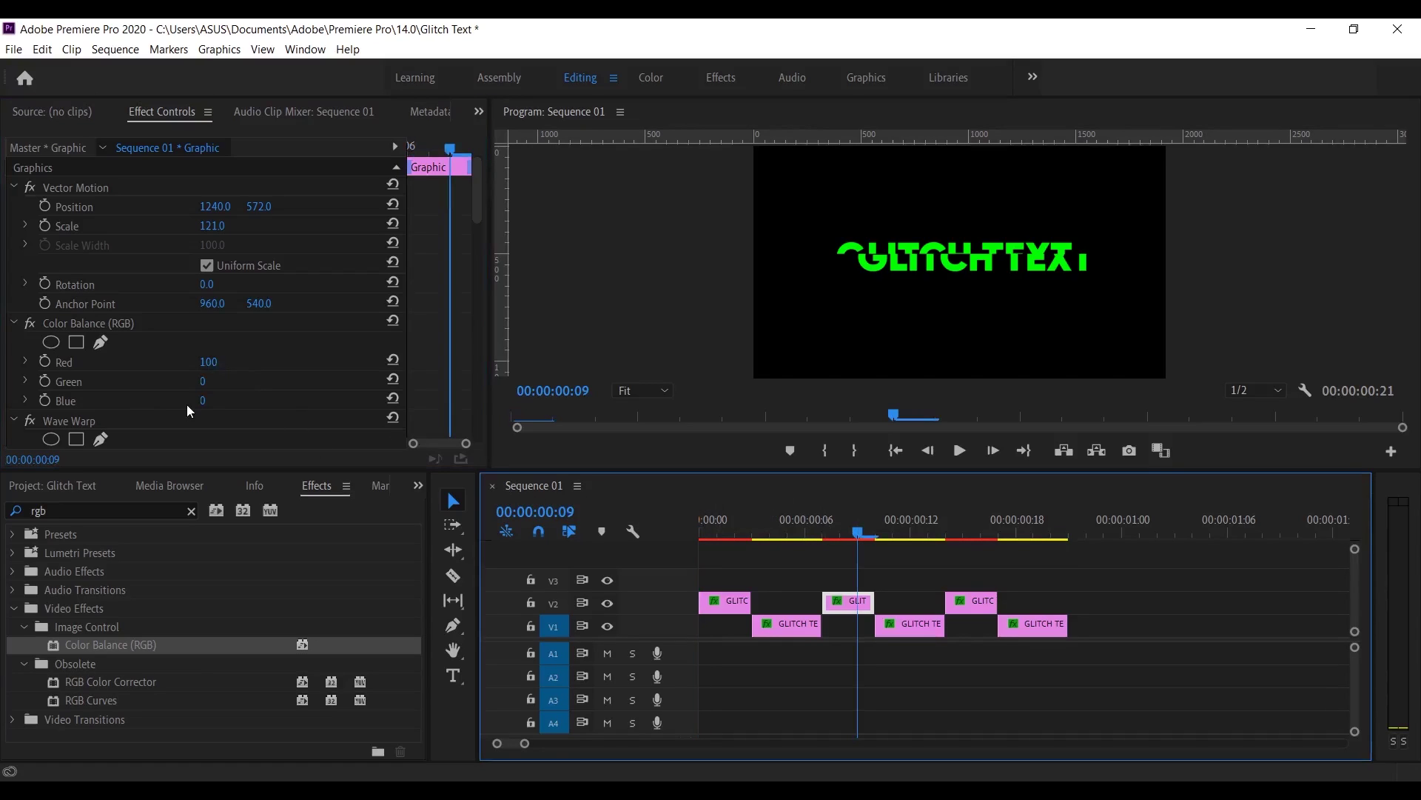
pyautogui.click(226, 399)
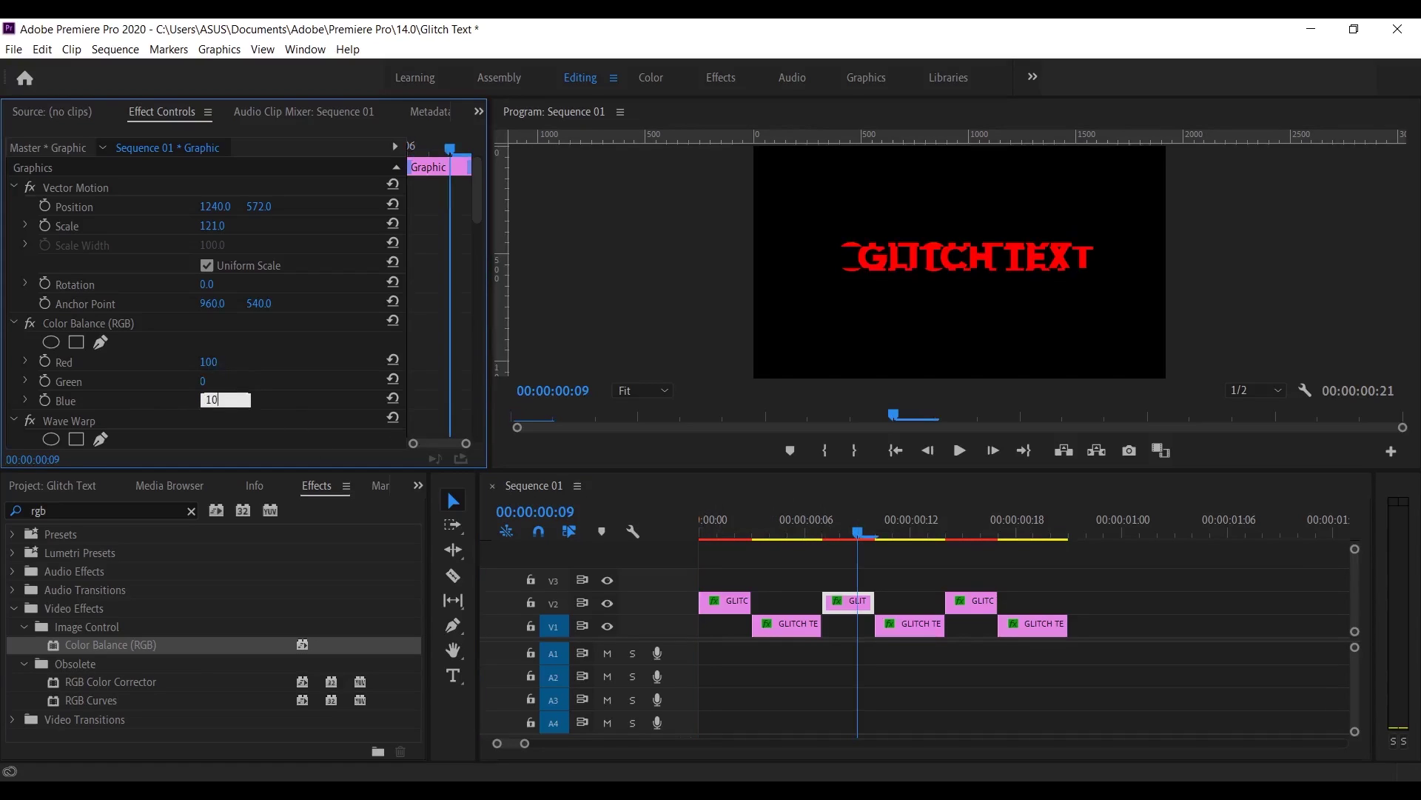
pyautogui.write('100')
pyautogui.press('Return')
# - Set the middle piece's wave warp direction to 90 degrees
pyautogui.scroll(-3, 197, 394)
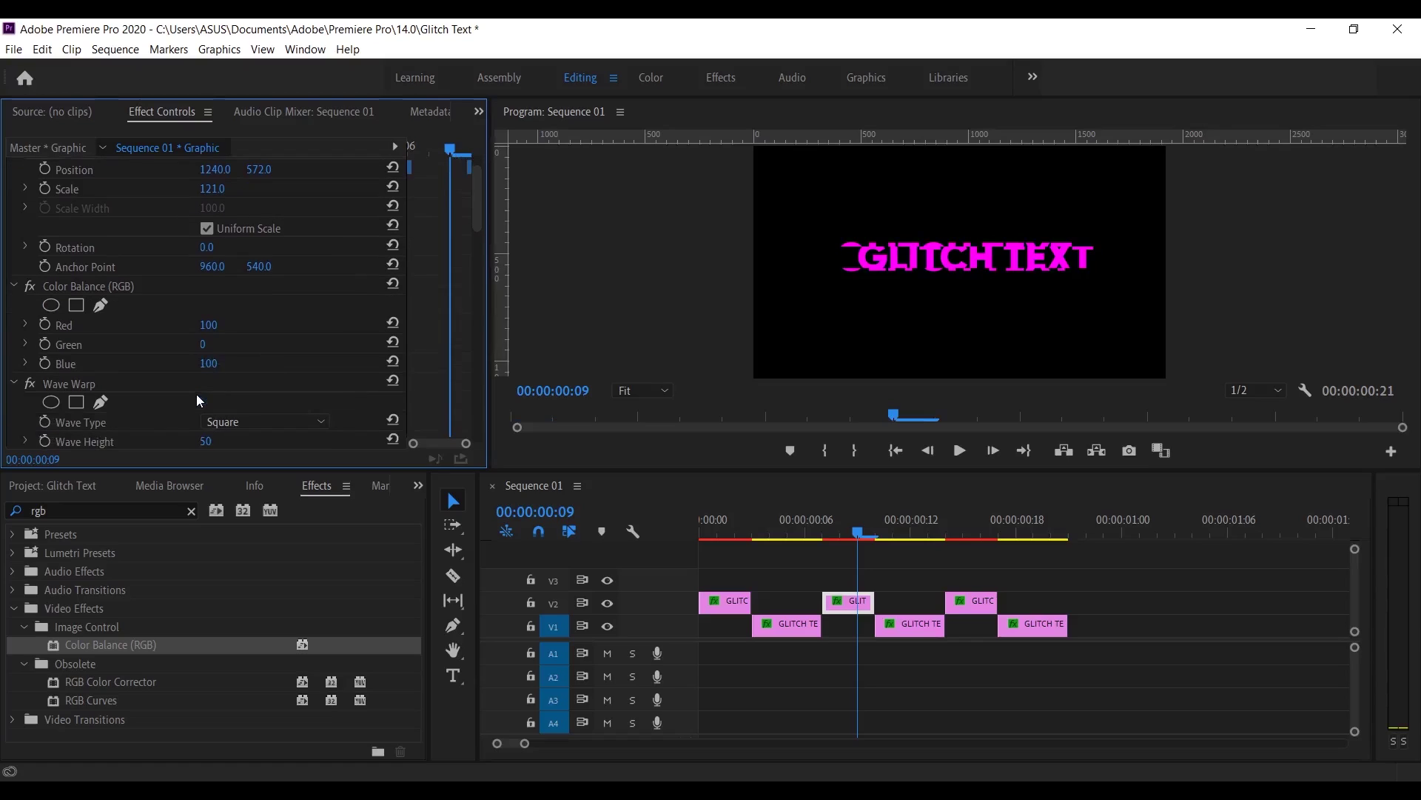
pyautogui.scroll(-2, 201, 404)
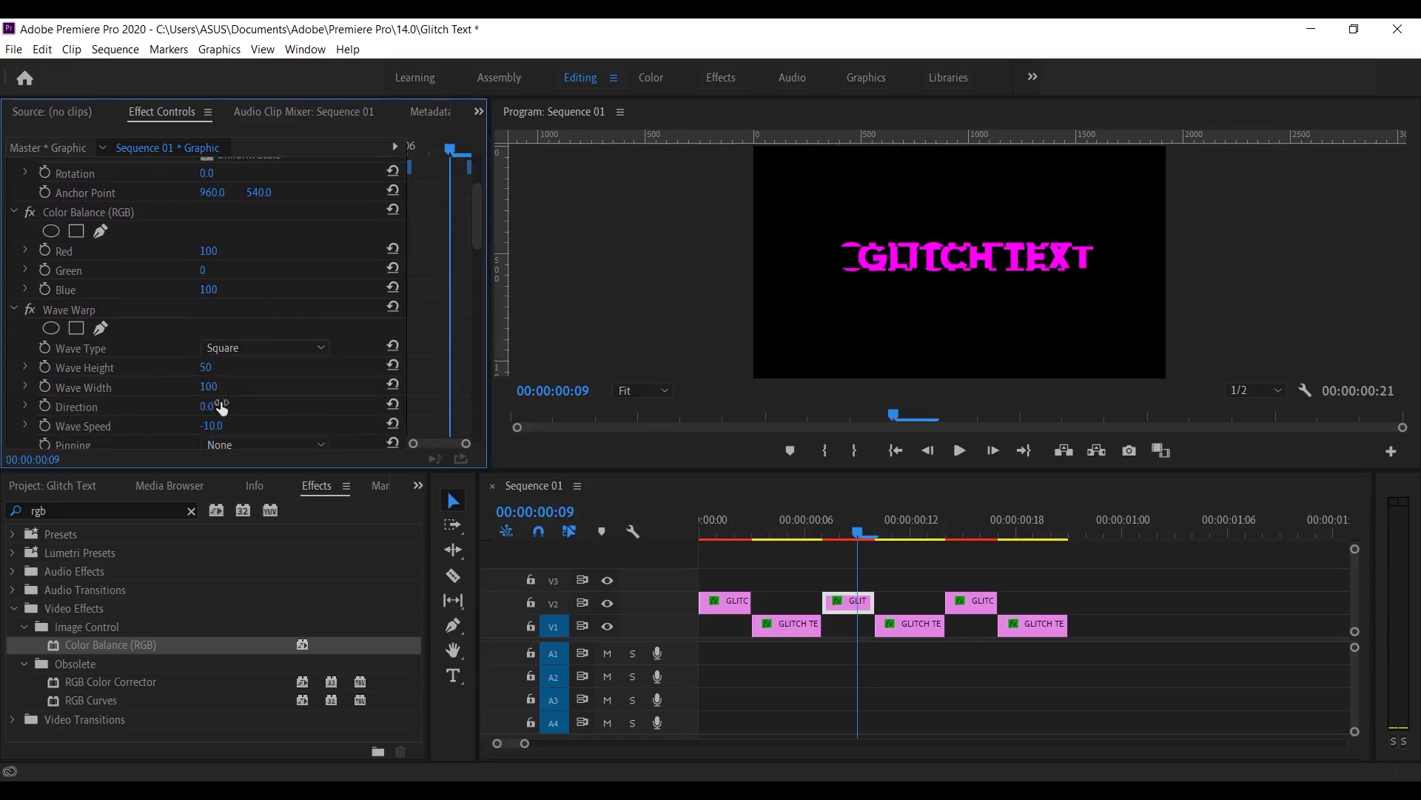
pyautogui.click(221, 406)
pyautogui.press('Return')
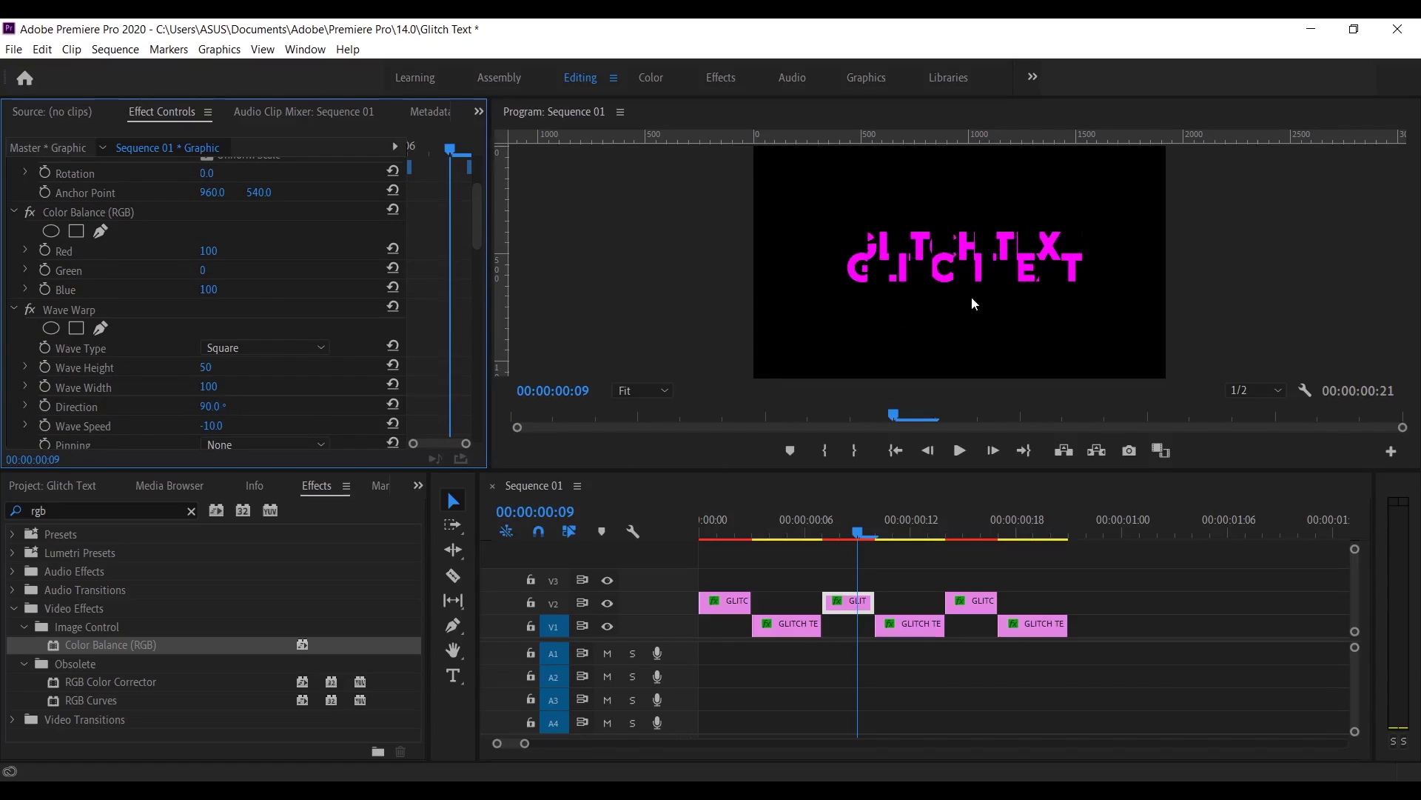
# - Tint the third upper piece red with Red 180, Green 0, Blue 0, then scrub to check it
pyautogui.click(972, 601)
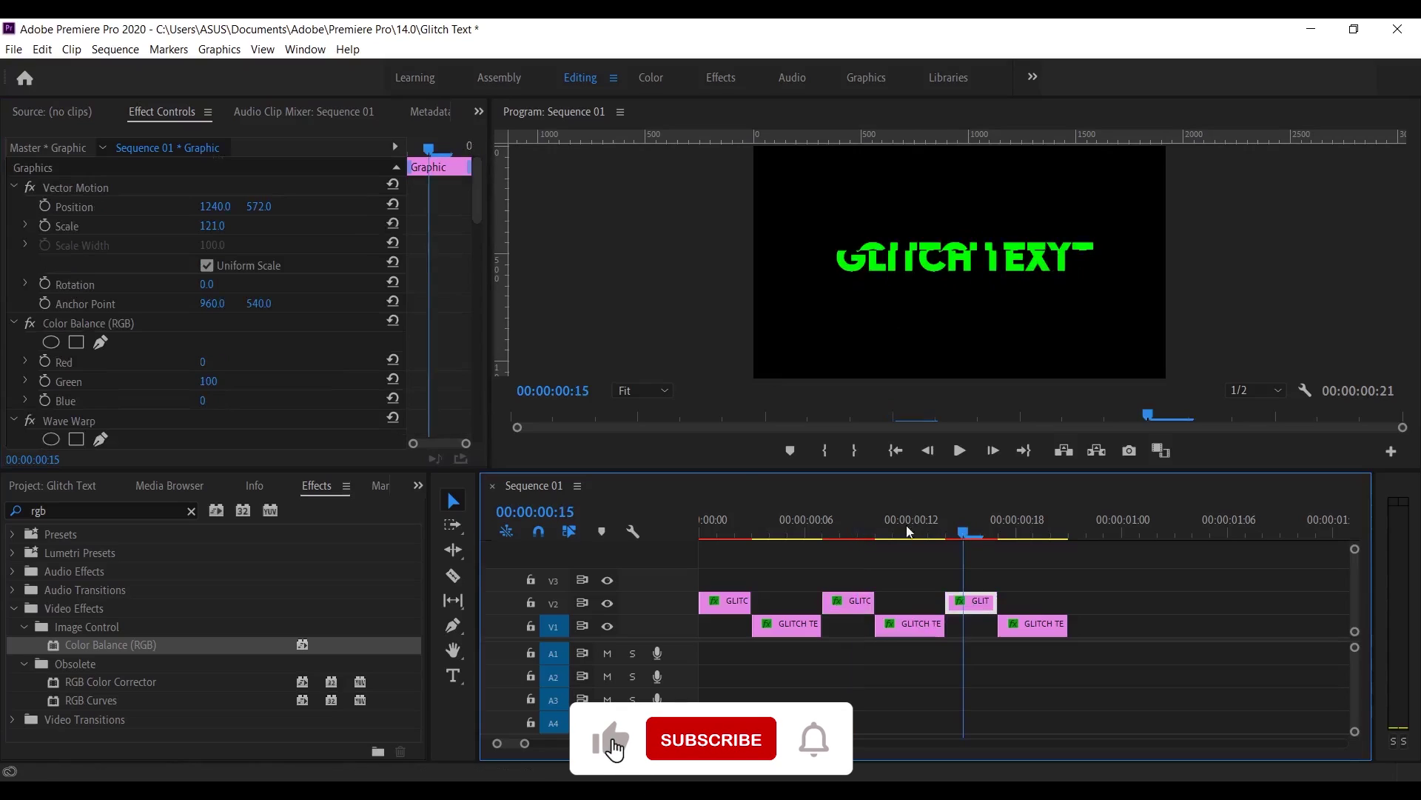
pyautogui.click(203, 362)
pyautogui.write('1')
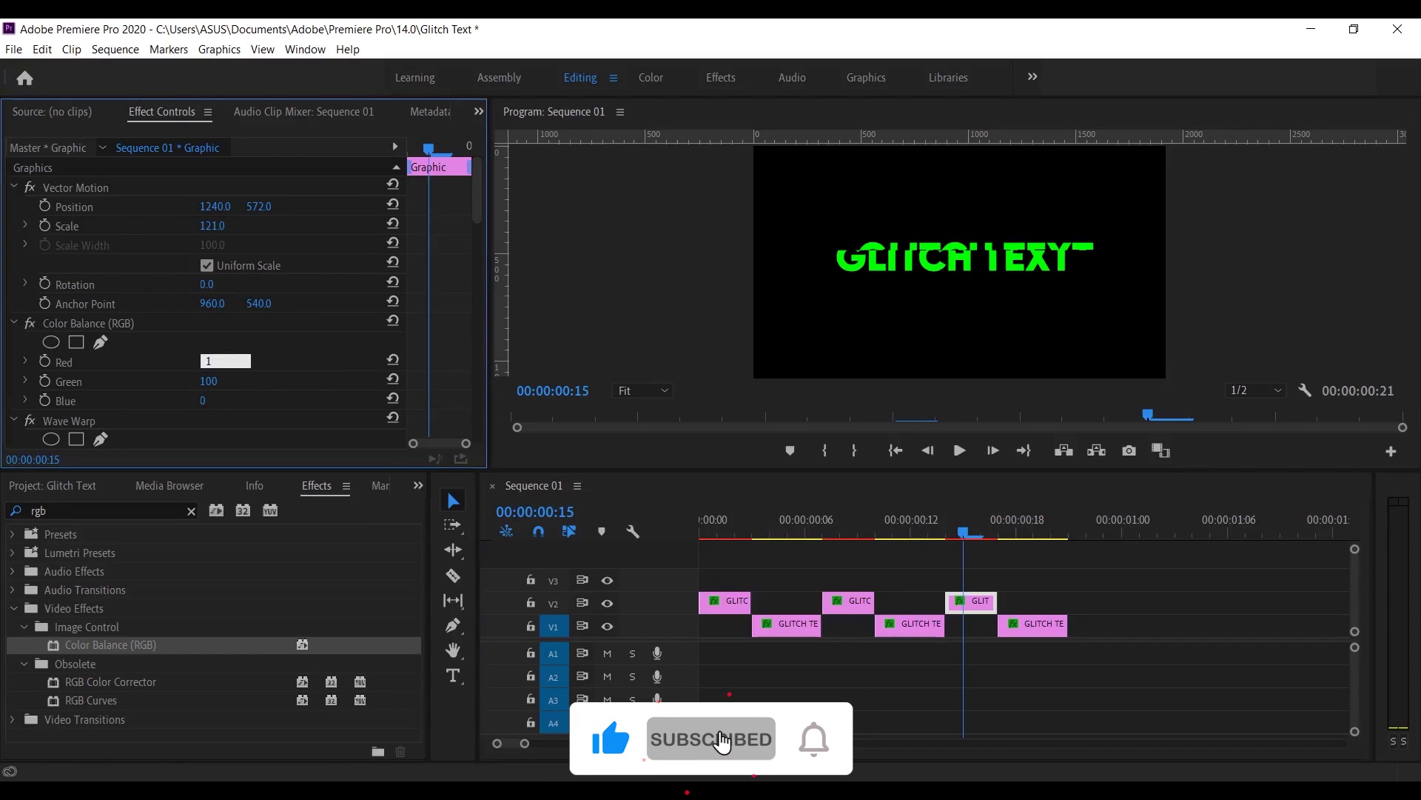
pyautogui.write('80')
pyautogui.press('Tab')
pyautogui.write('0')
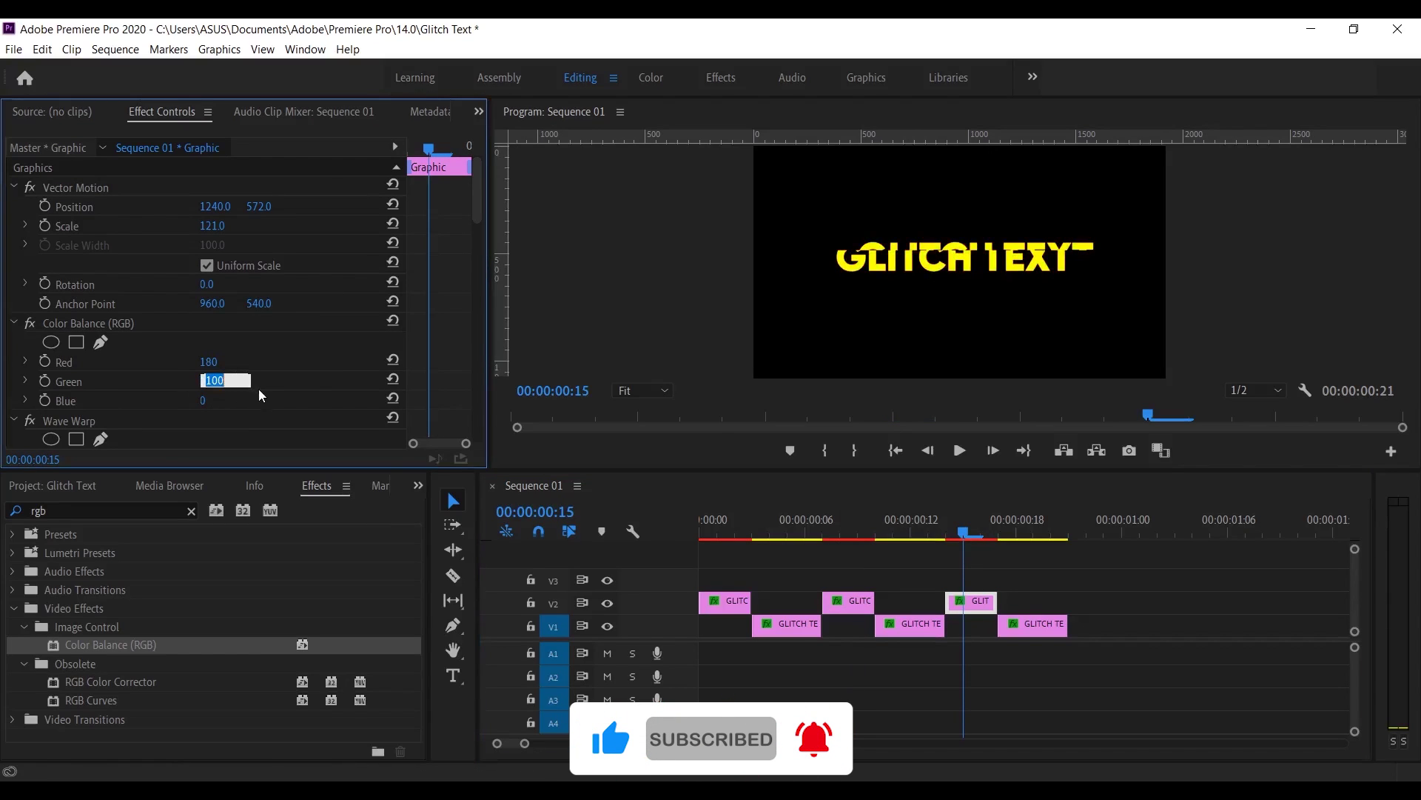
pyautogui.press('Return')
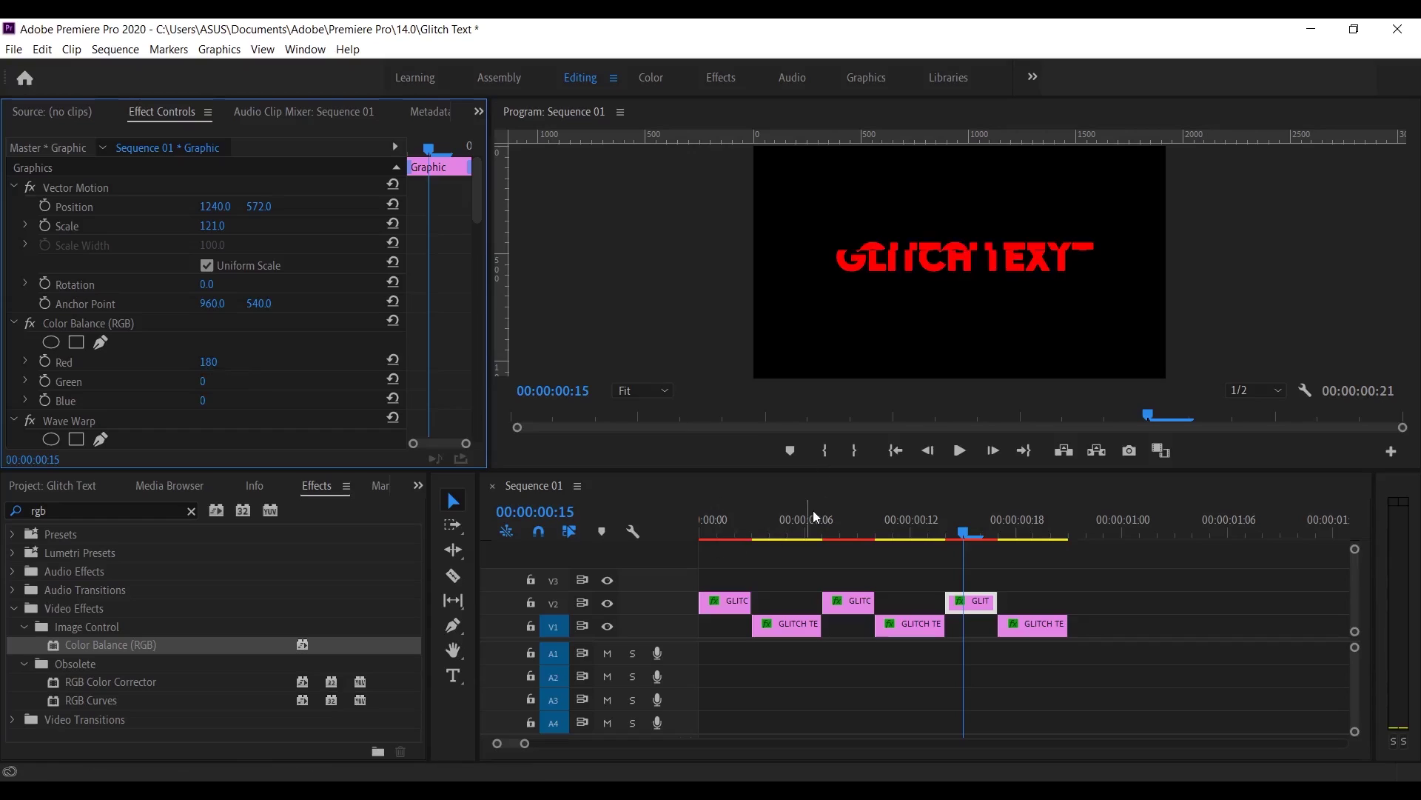
pyautogui.scroll(-5, 315, 345)
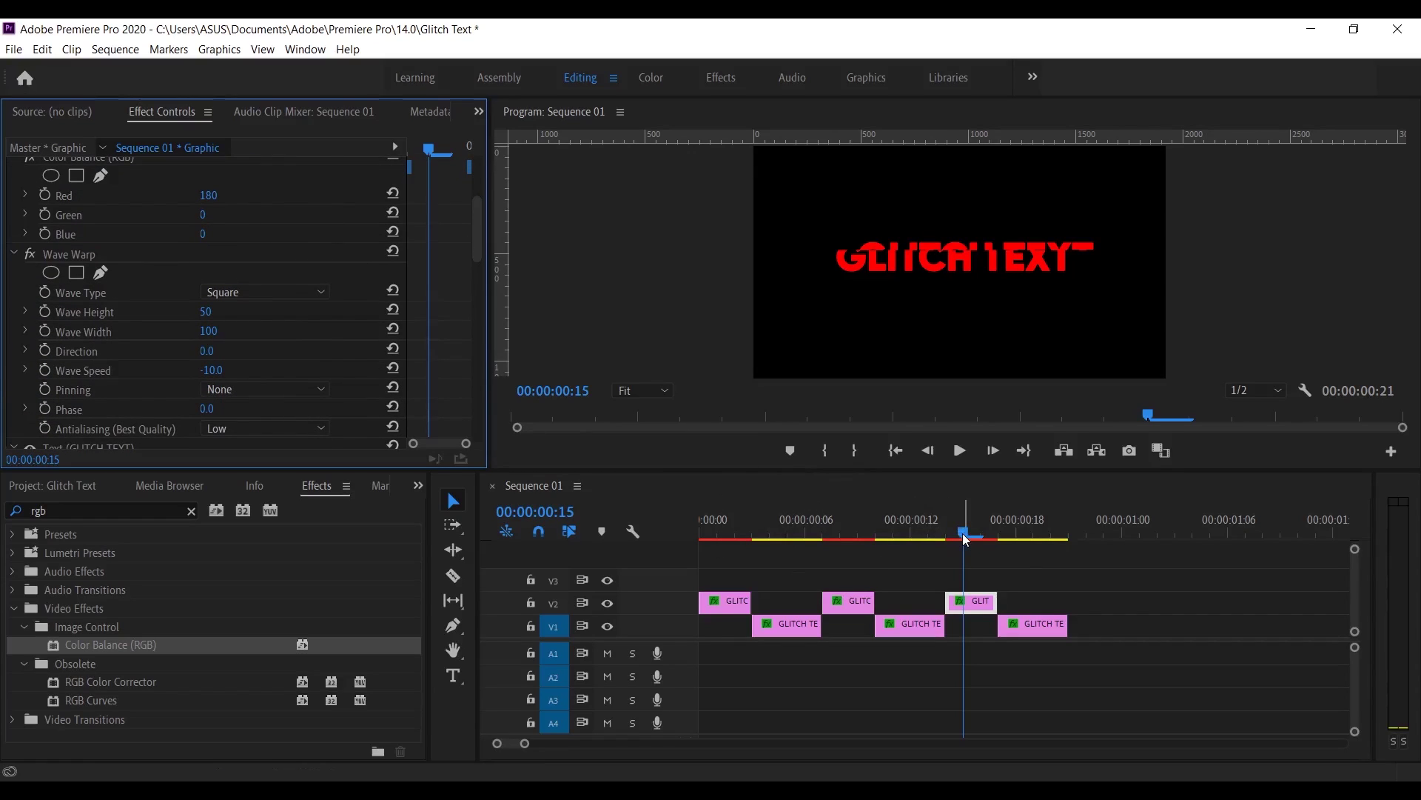
pyautogui.moveTo(965, 539); pyautogui.dragTo(771, 519)
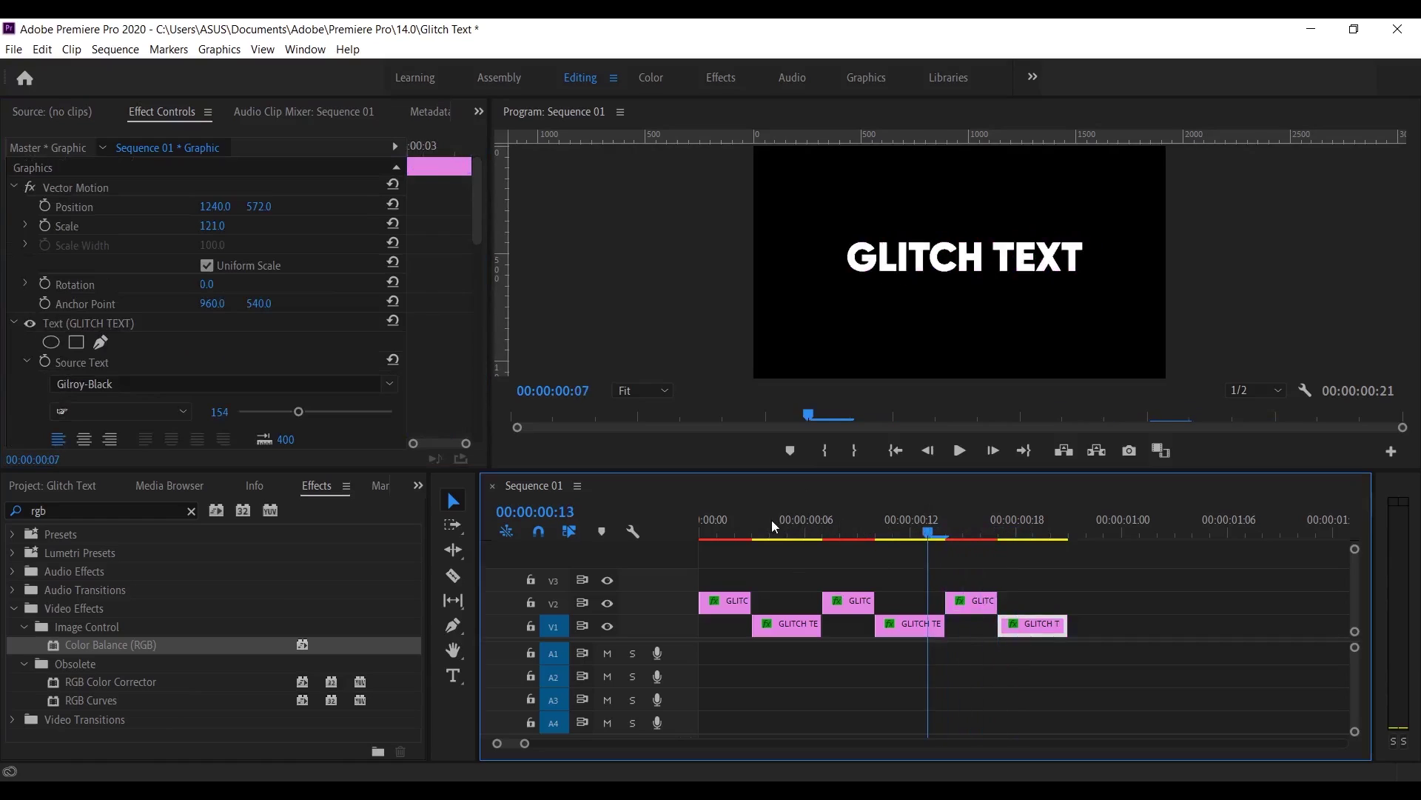
pyautogui.click(708, 520)
pyautogui.press('space')
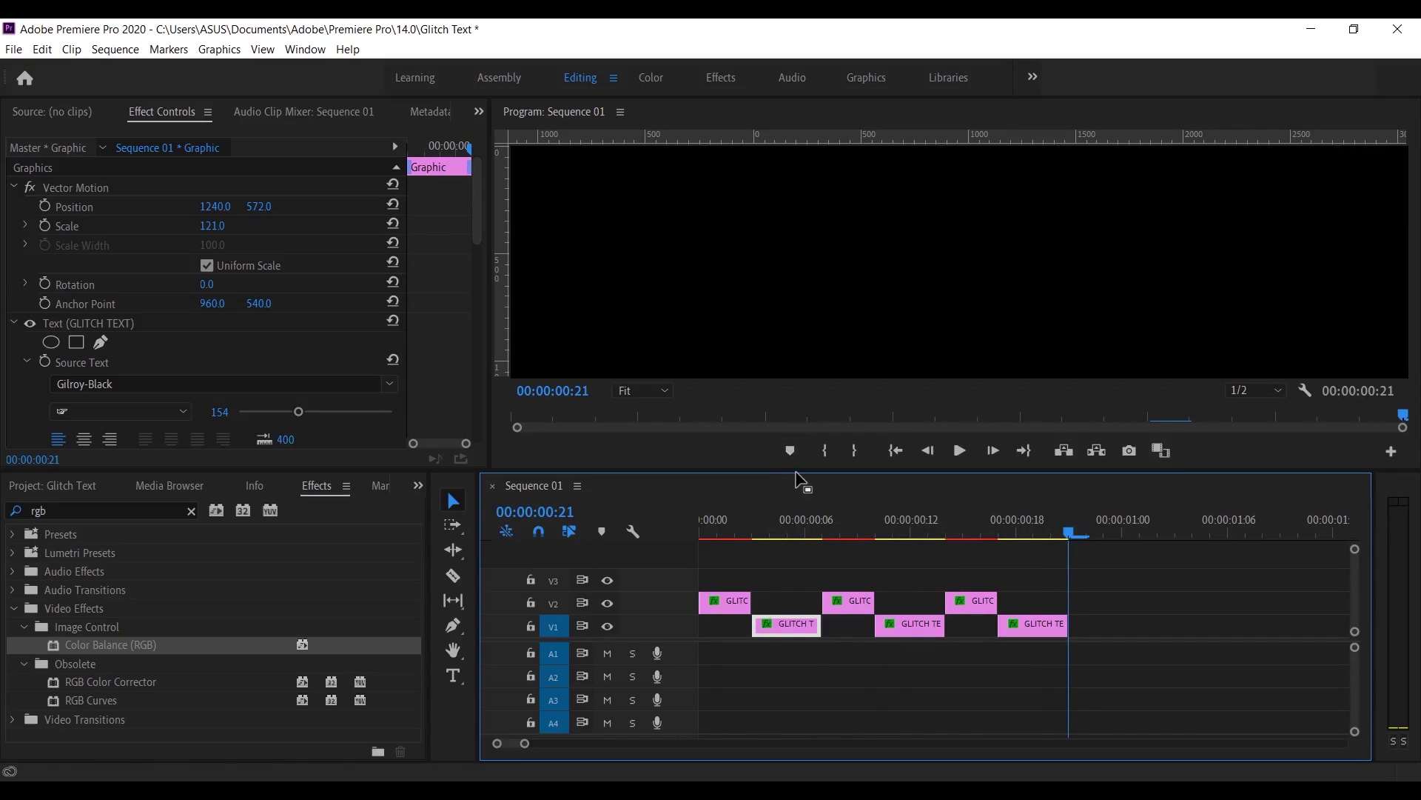
pyautogui.moveTo(803, 471); pyautogui.dragTo(888, 612)
pyautogui.moveTo(1069, 670); pyautogui.dragTo(655, 669)
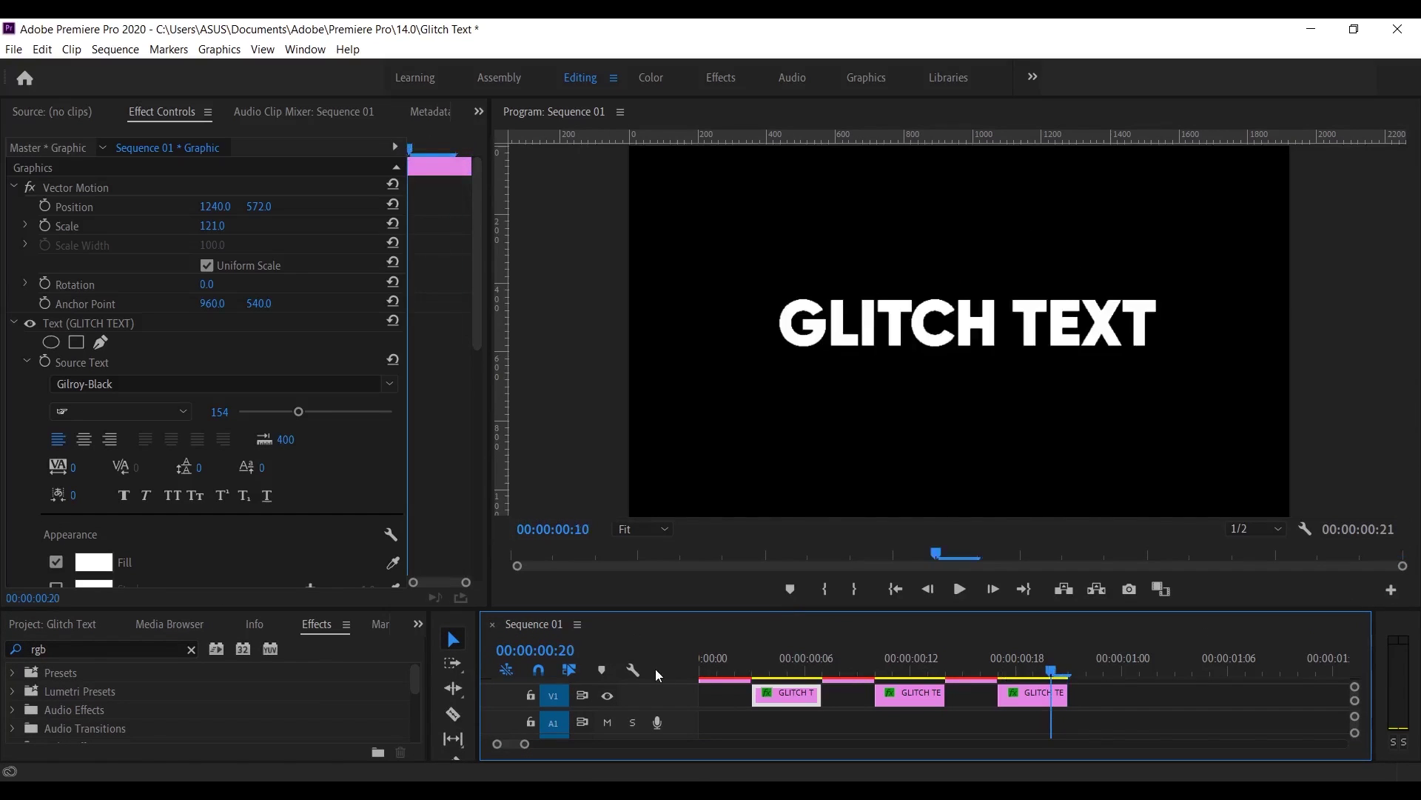
pyautogui.press('space')
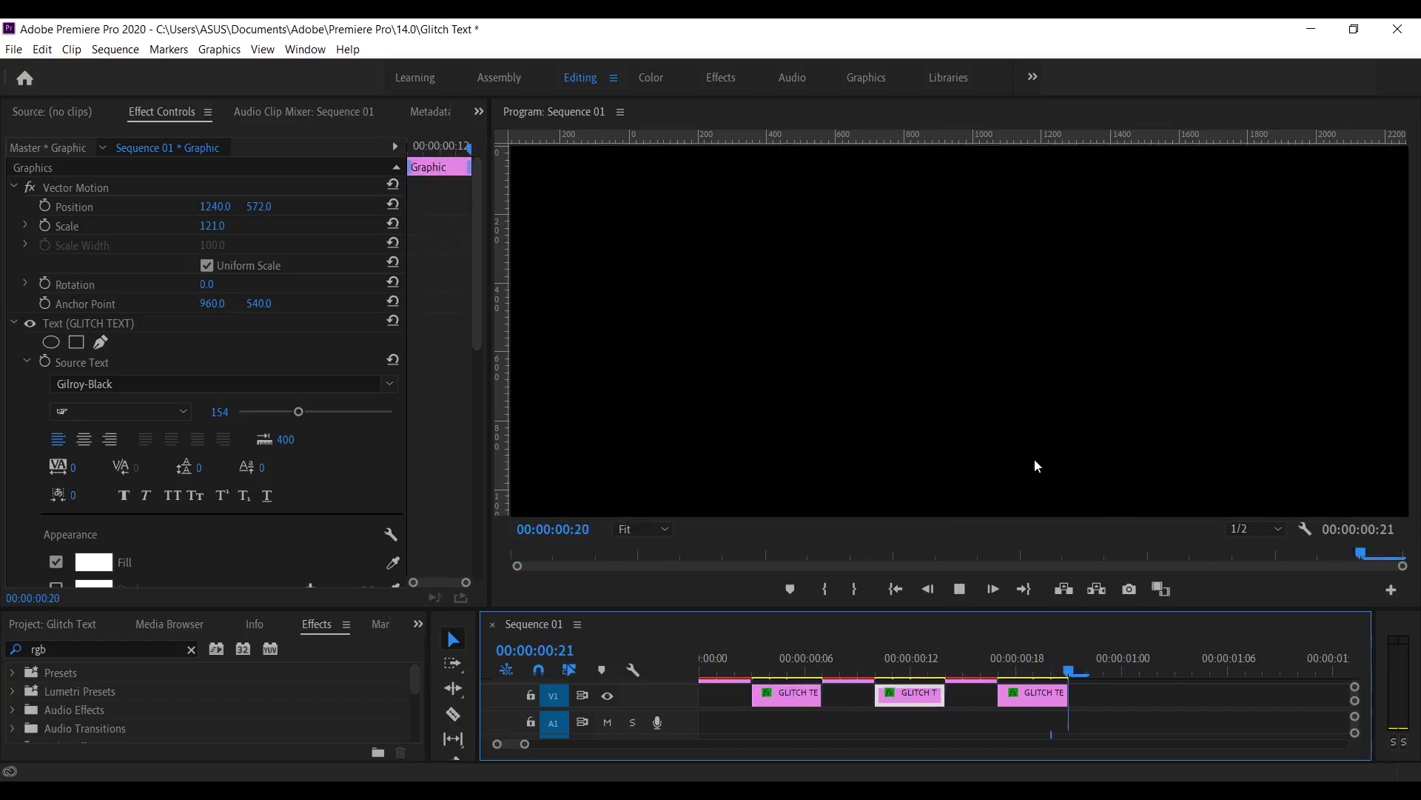
pyautogui.press('space')
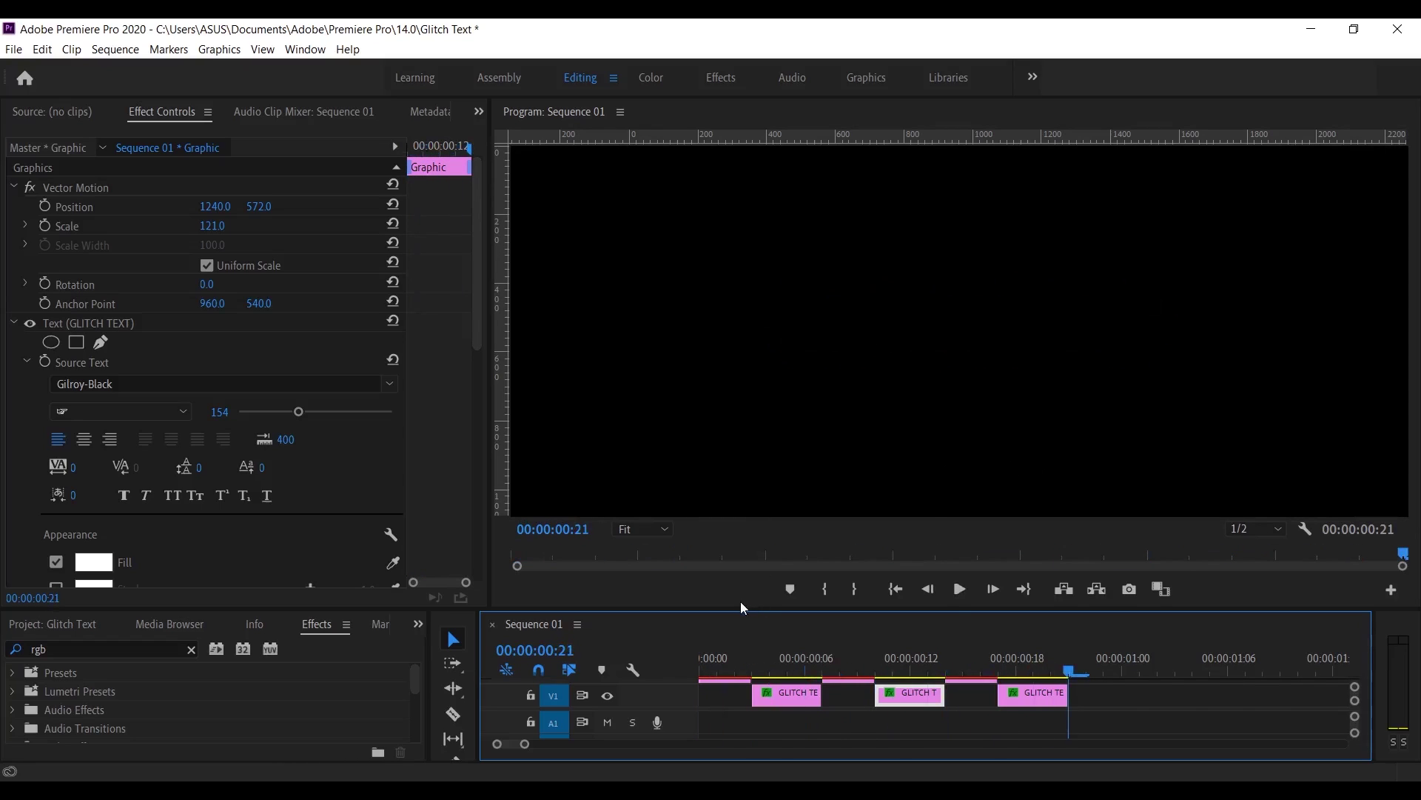
pyautogui.moveTo(736, 611); pyautogui.dragTo(766, 445)
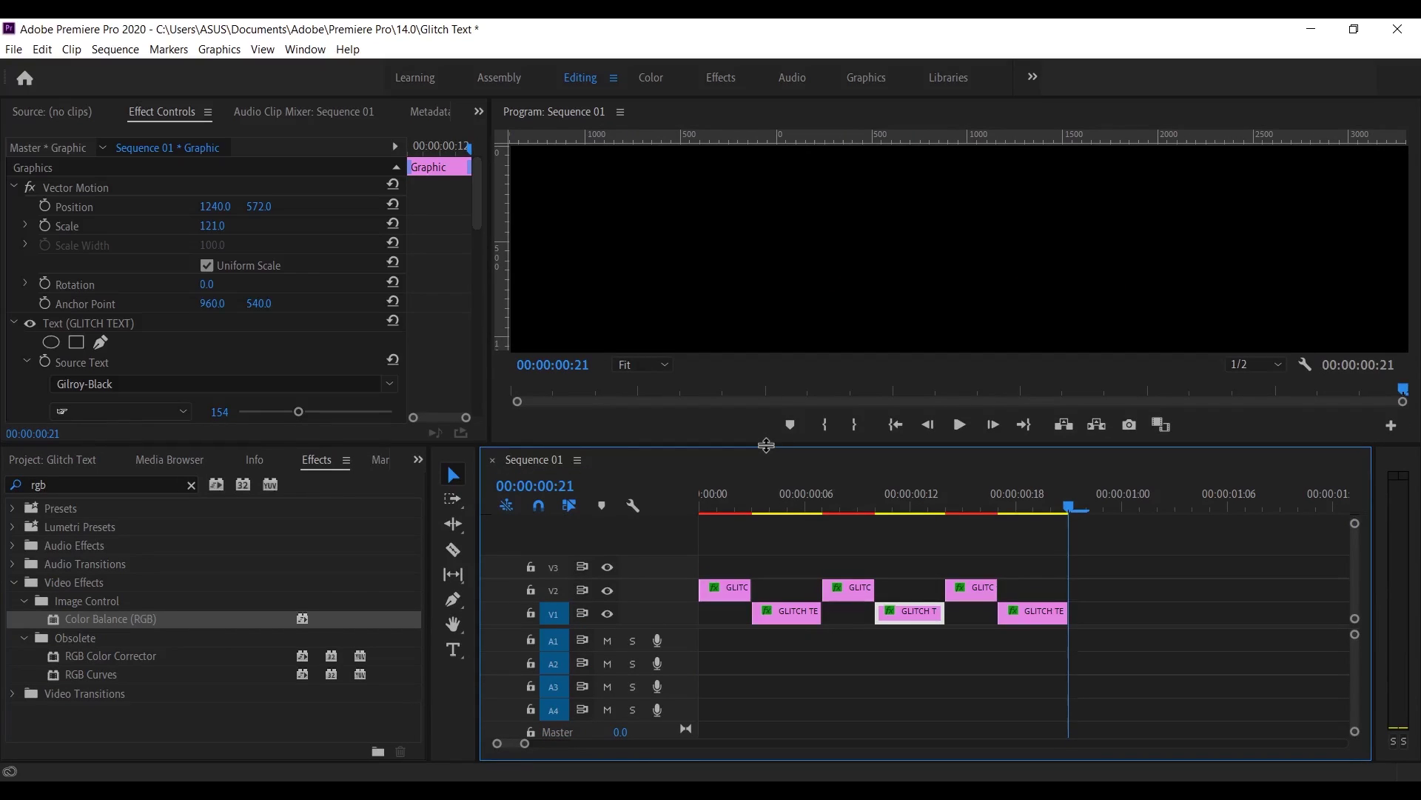
# - Turn the second V2 clip cyan by lowering its red balance and raising blue to 100
pyautogui.click(849, 506)
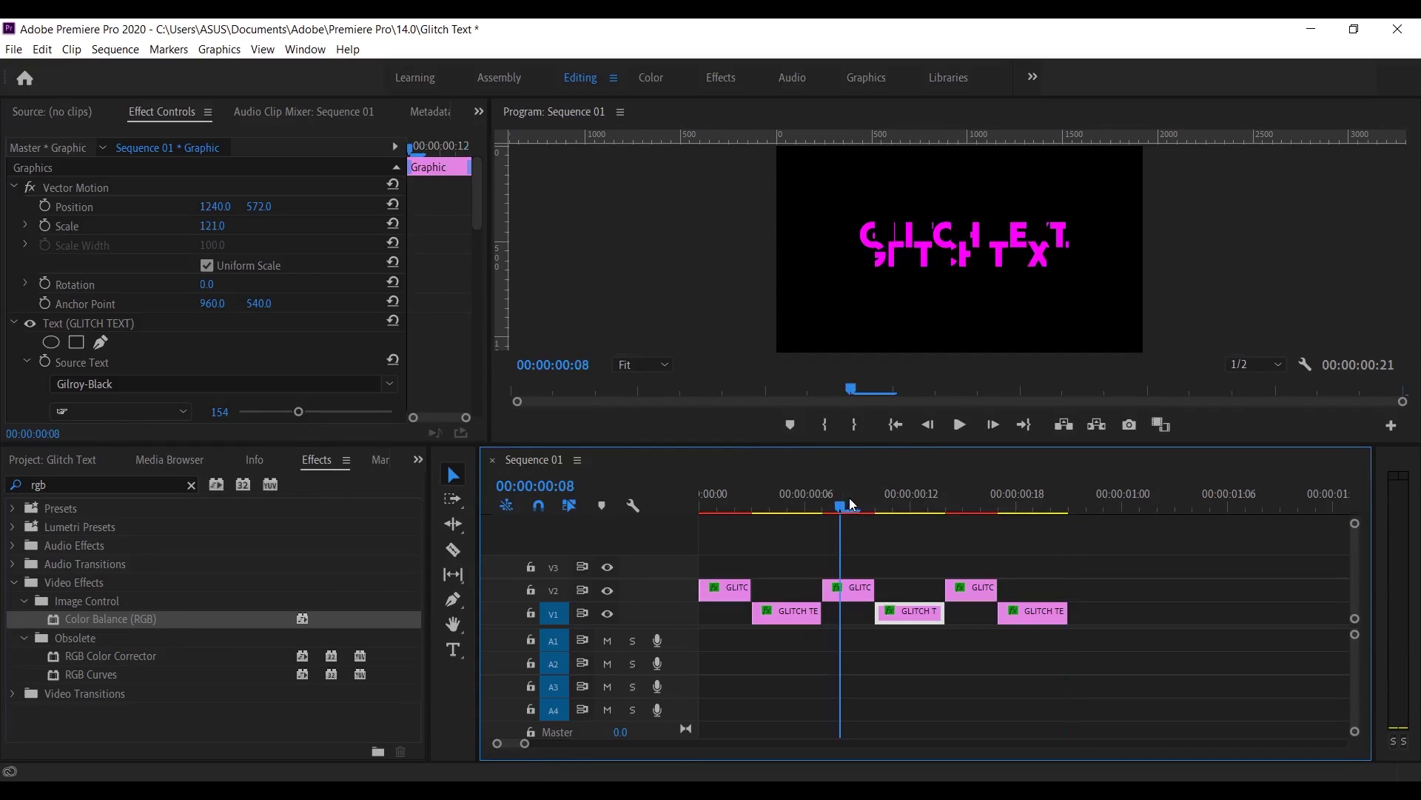
pyautogui.click(849, 588)
pyautogui.scroll(-3, 224, 342)
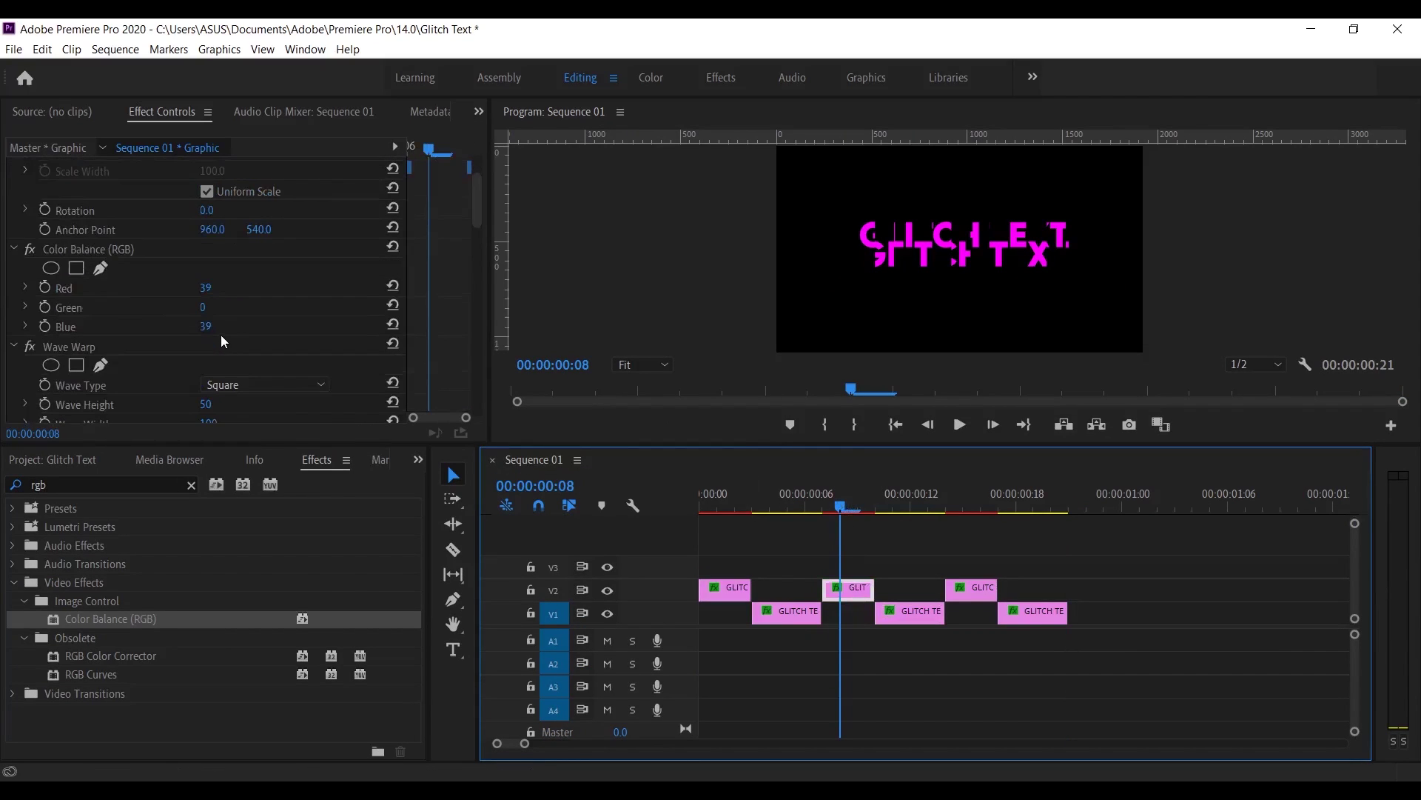
pyautogui.scroll(-3, 224, 342)
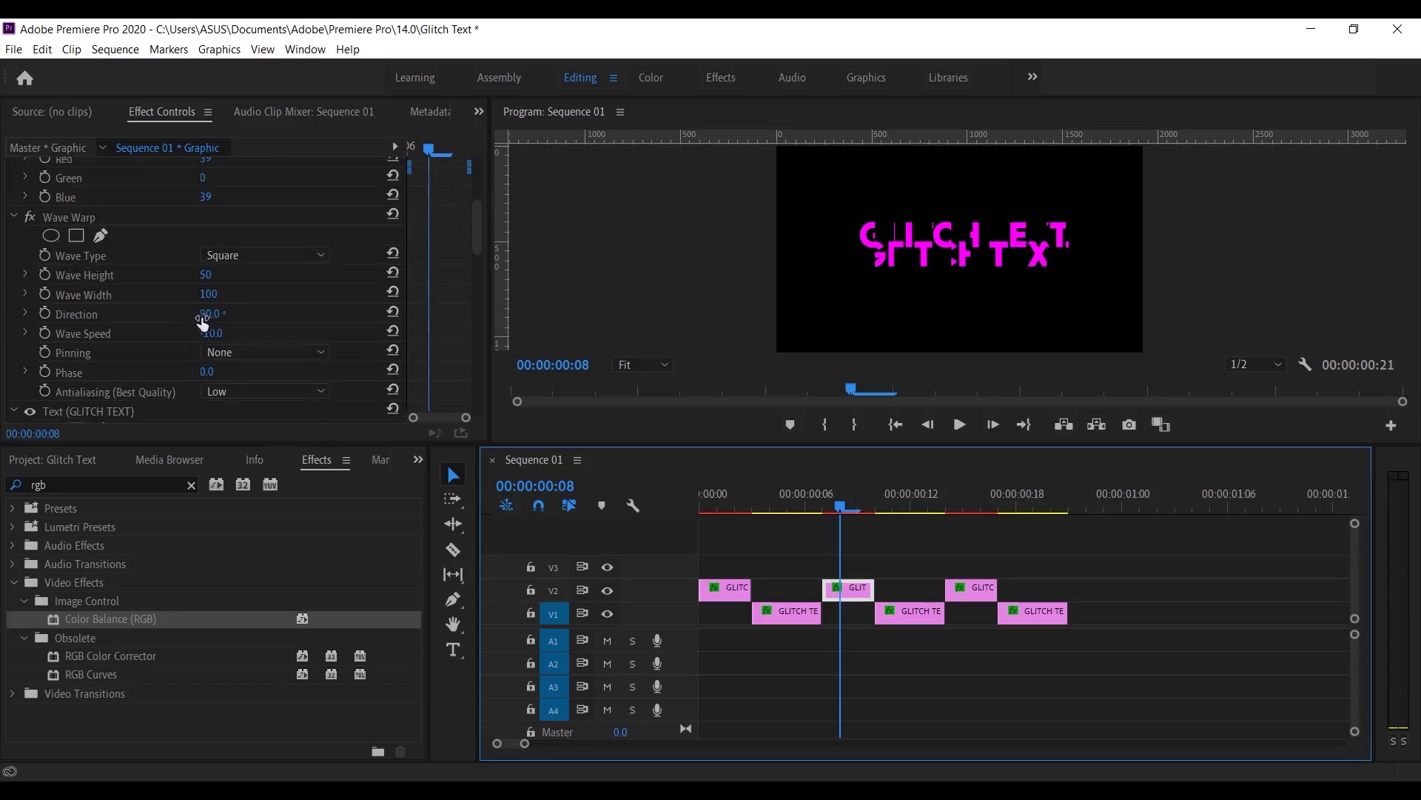
pyautogui.scroll(2, 212, 311)
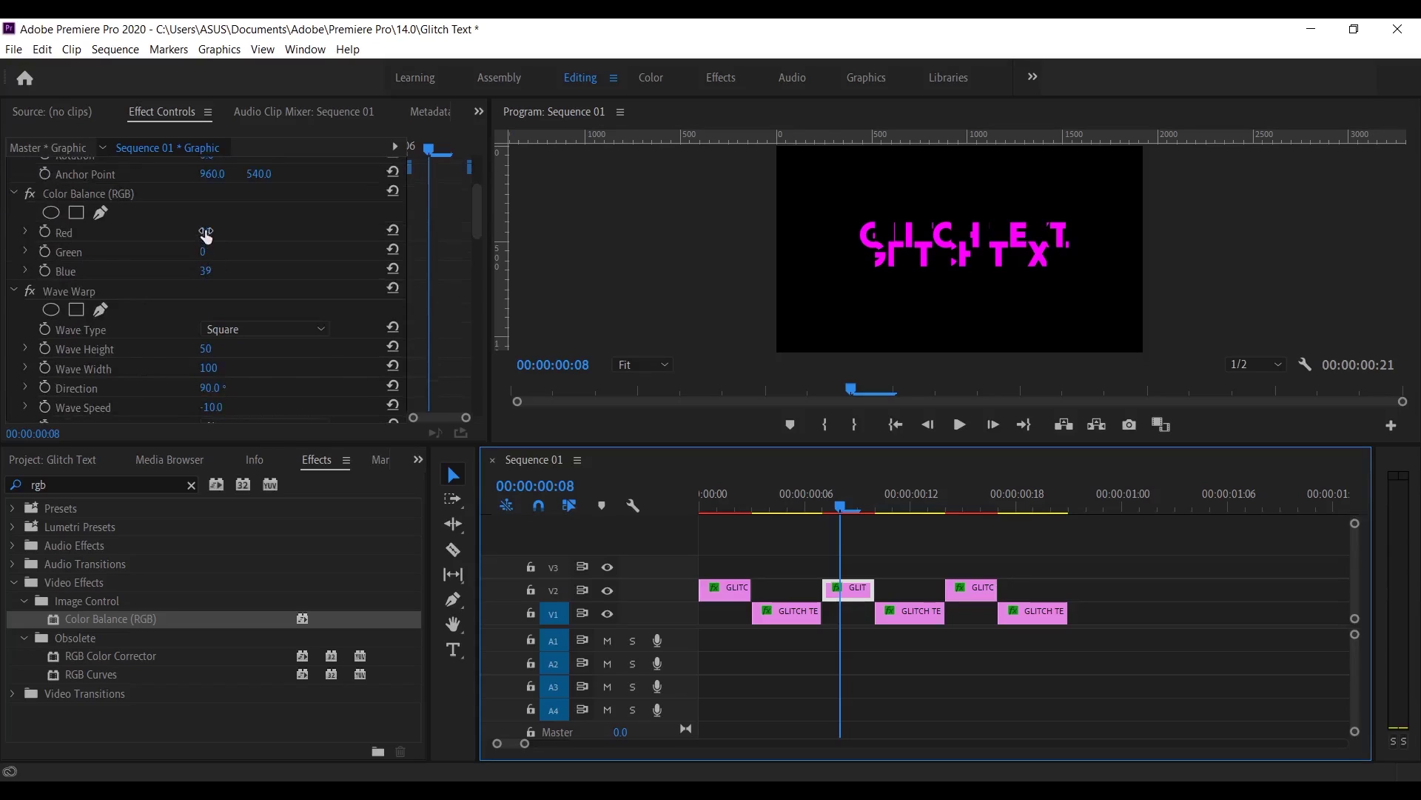
pyautogui.moveTo(207, 236); pyautogui.dragTo(167, 237)
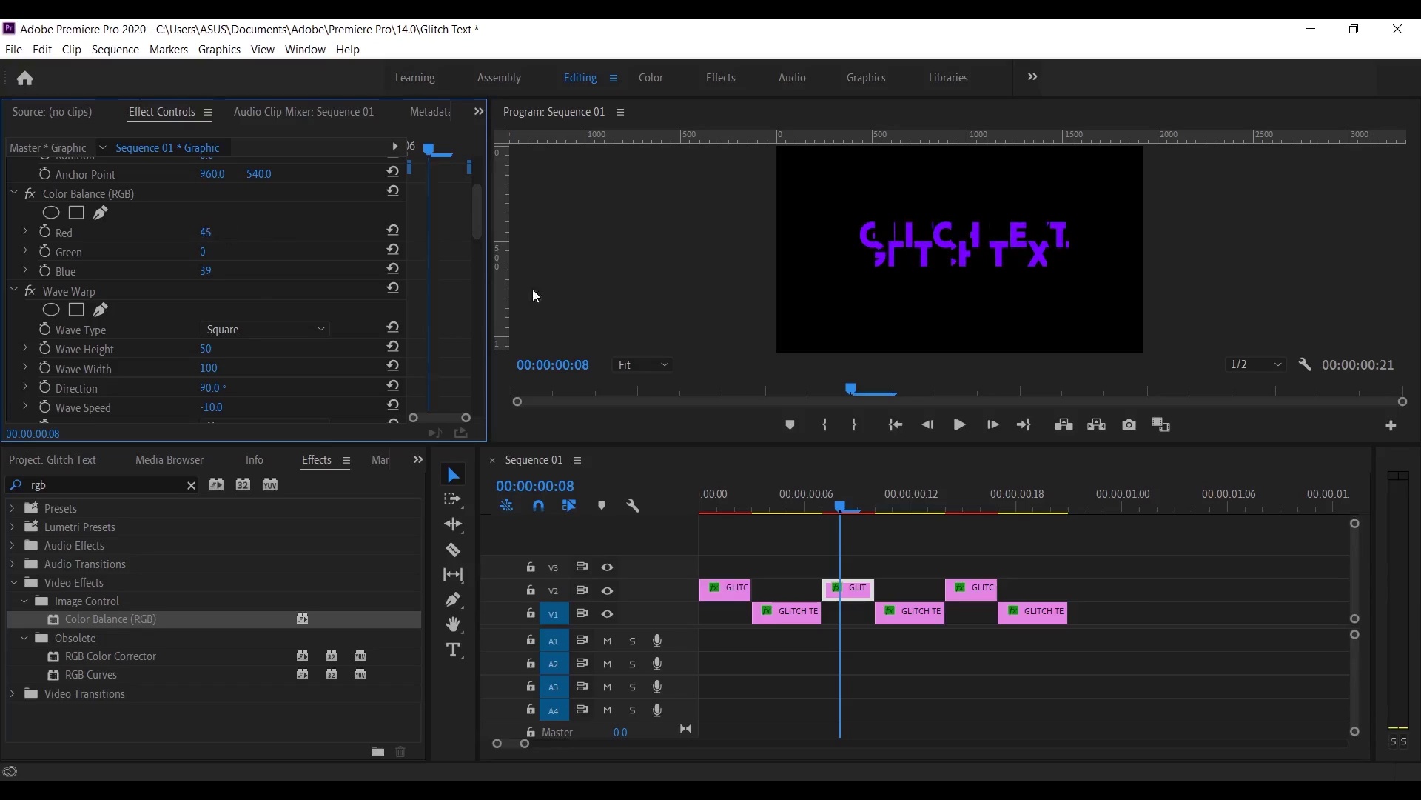
pyautogui.moveTo(536, 296); pyautogui.dragTo(356, 252)
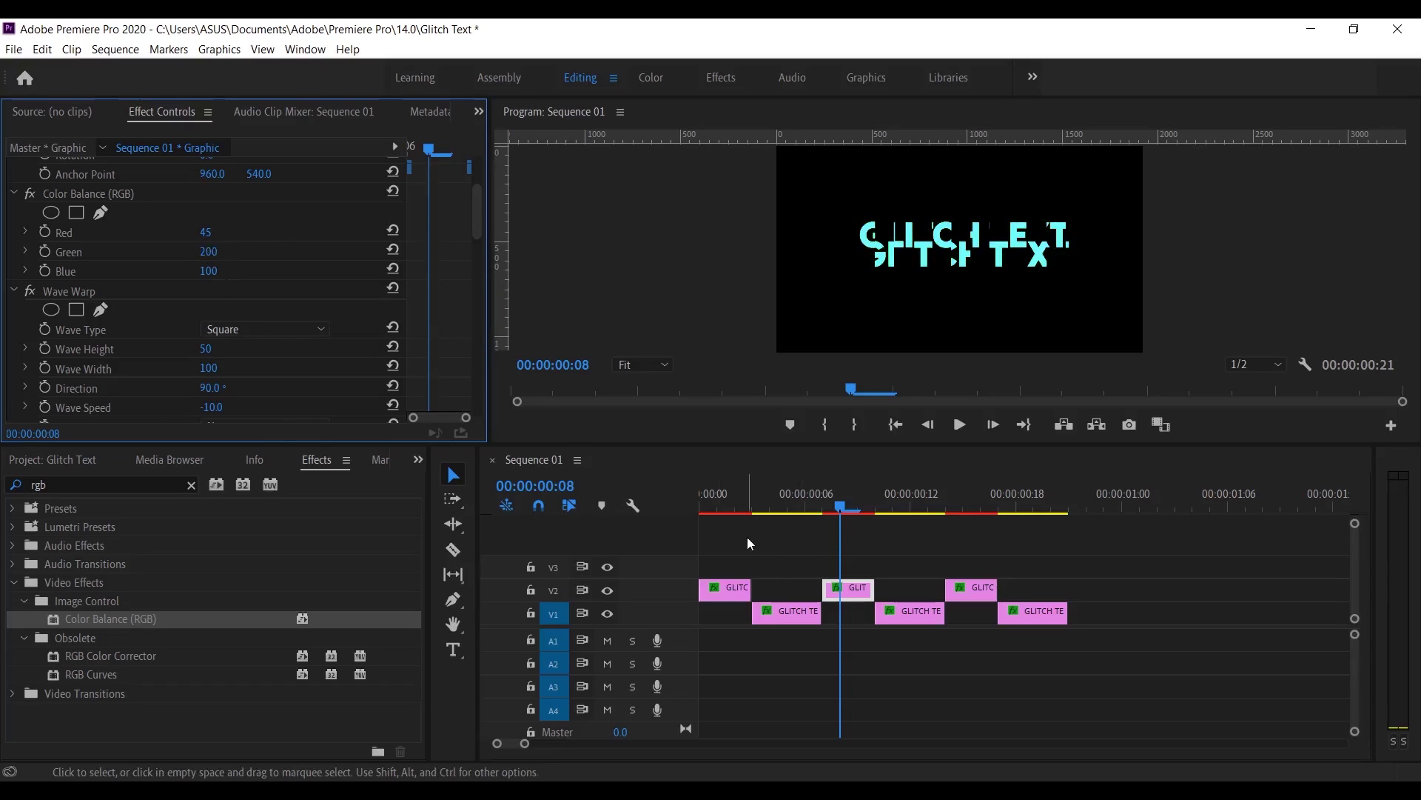
# - Shift the first green V2 clip right to X 1259 and scale it to 146
pyautogui.click(787, 500)
pyautogui.click(725, 590)
pyautogui.click(718, 505)
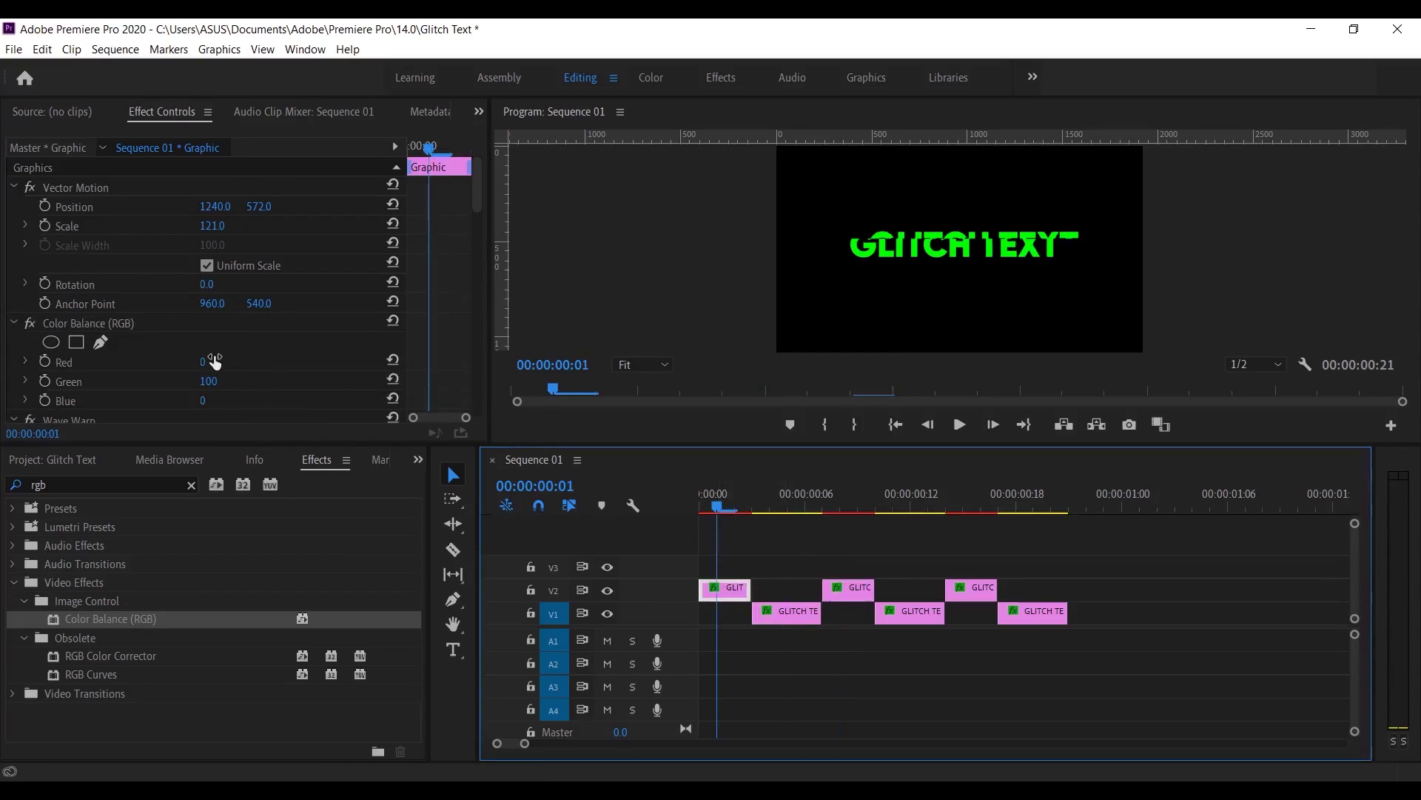
pyautogui.moveTo(215, 361); pyautogui.dragTo(355, 400)
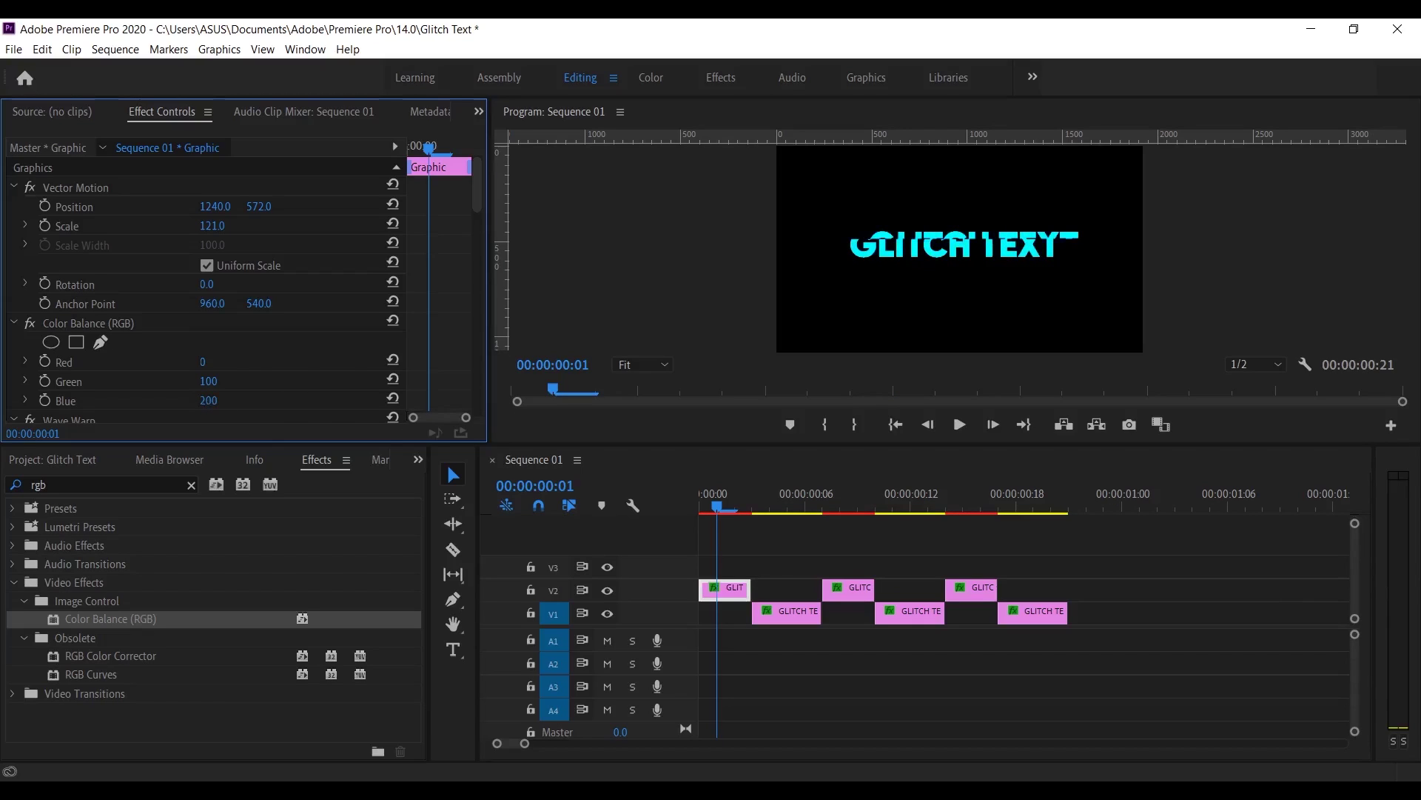
pyautogui.moveTo(209, 400); pyautogui.dragTo(228, 402)
pyautogui.scroll(-2, 296, 355)
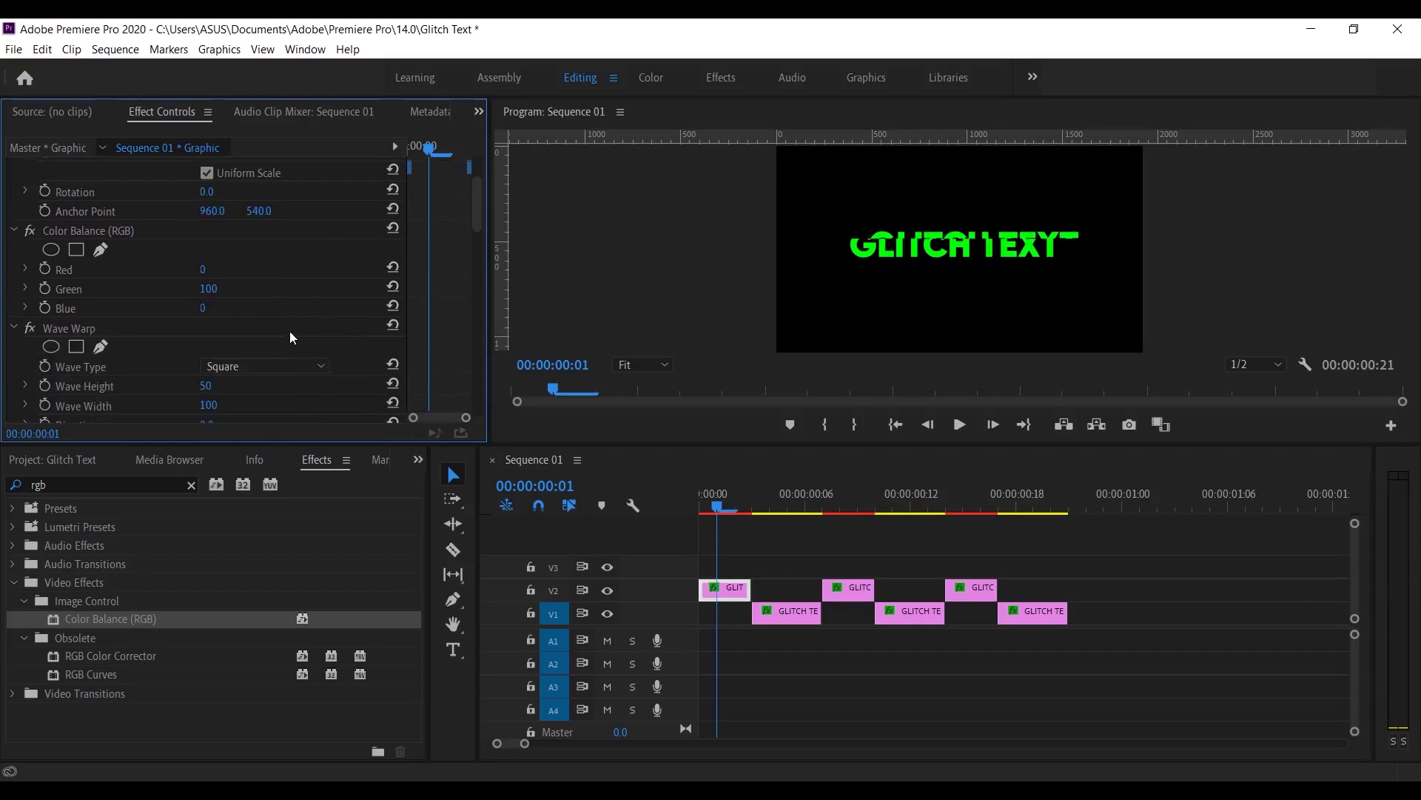
pyautogui.scroll(2, 292, 337)
pyautogui.moveTo(216, 208); pyautogui.dragTo(223, 208)
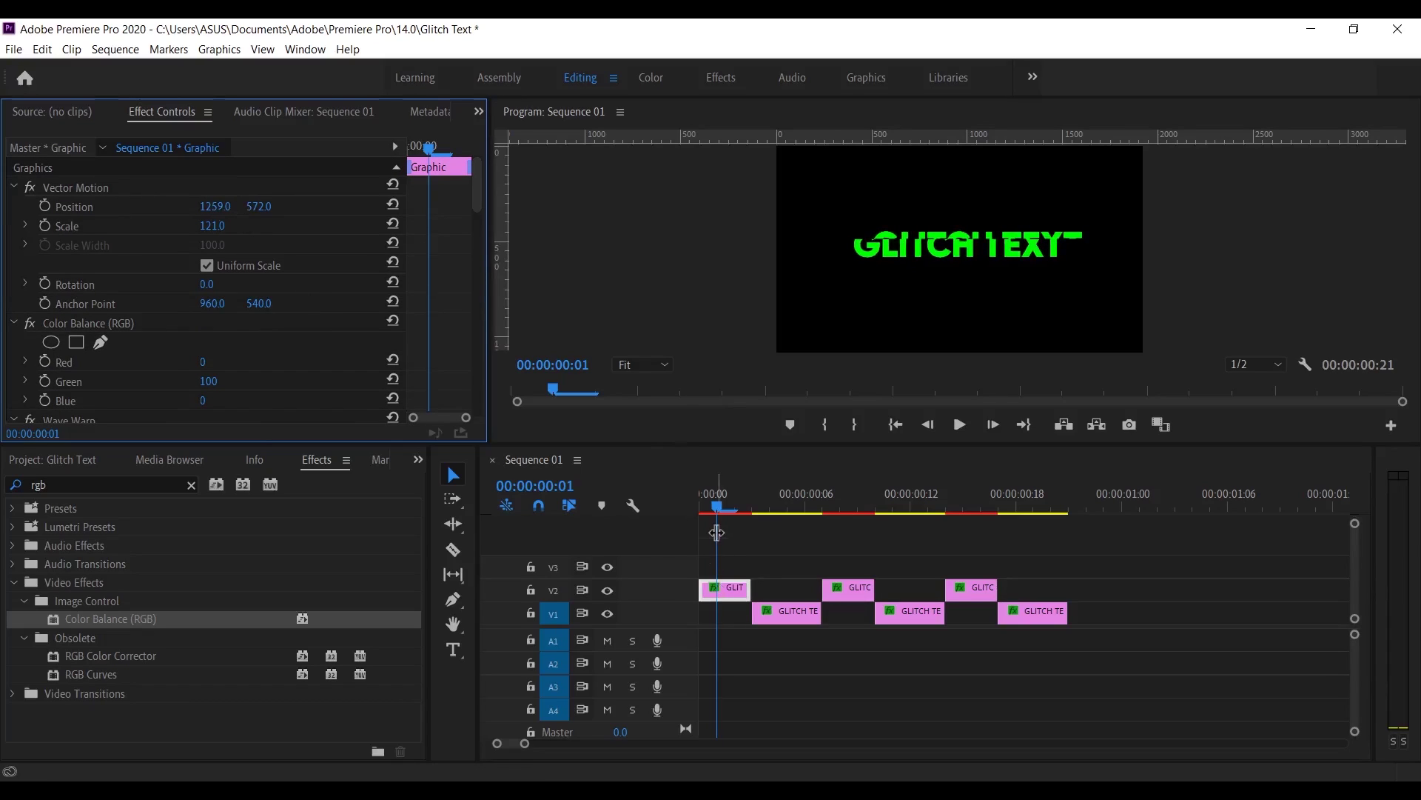
pyautogui.moveTo(211, 225); pyautogui.dragTo(231, 225)
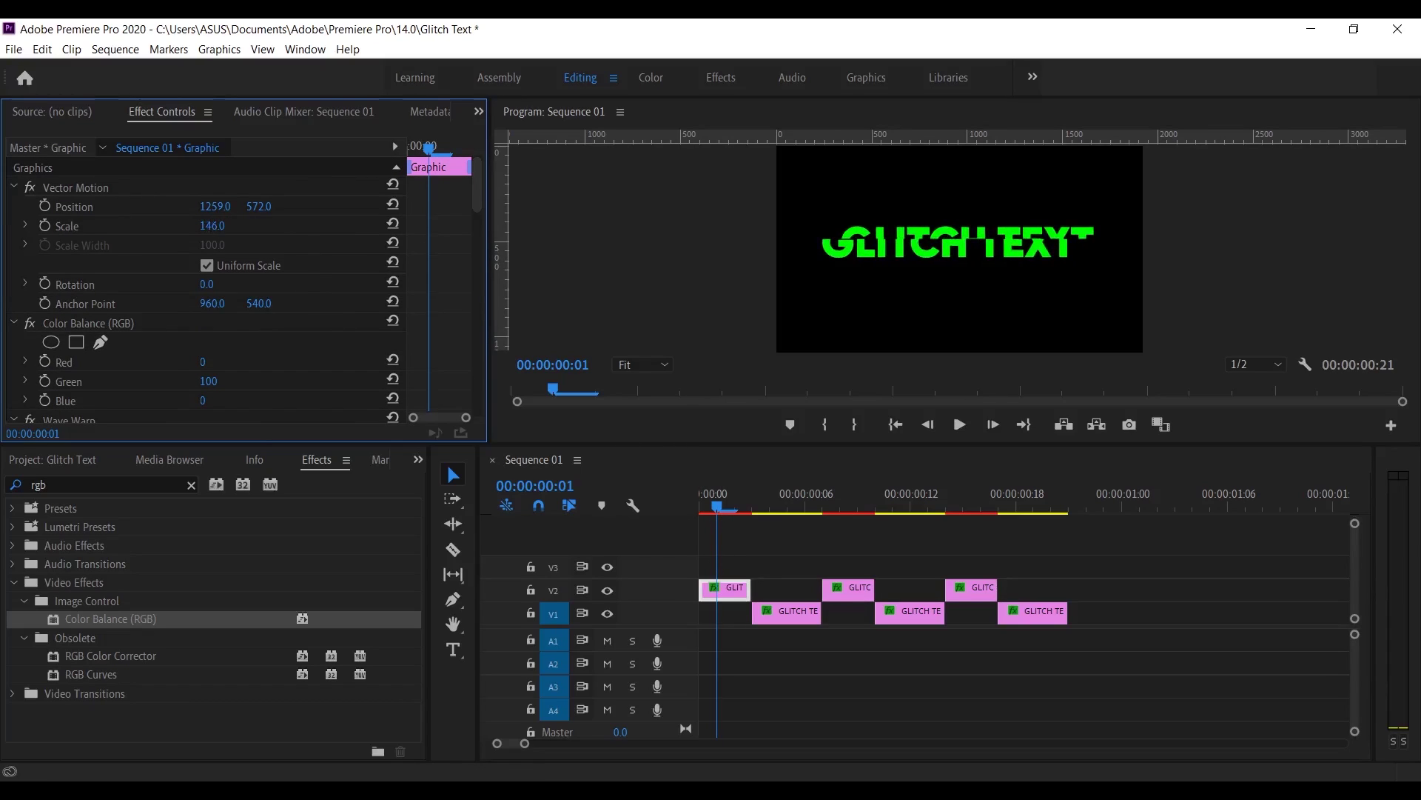
# - Play back the sequence and step to frame 8 to check the cyan clip
pyautogui.click(732, 507)
pyautogui.press('space')
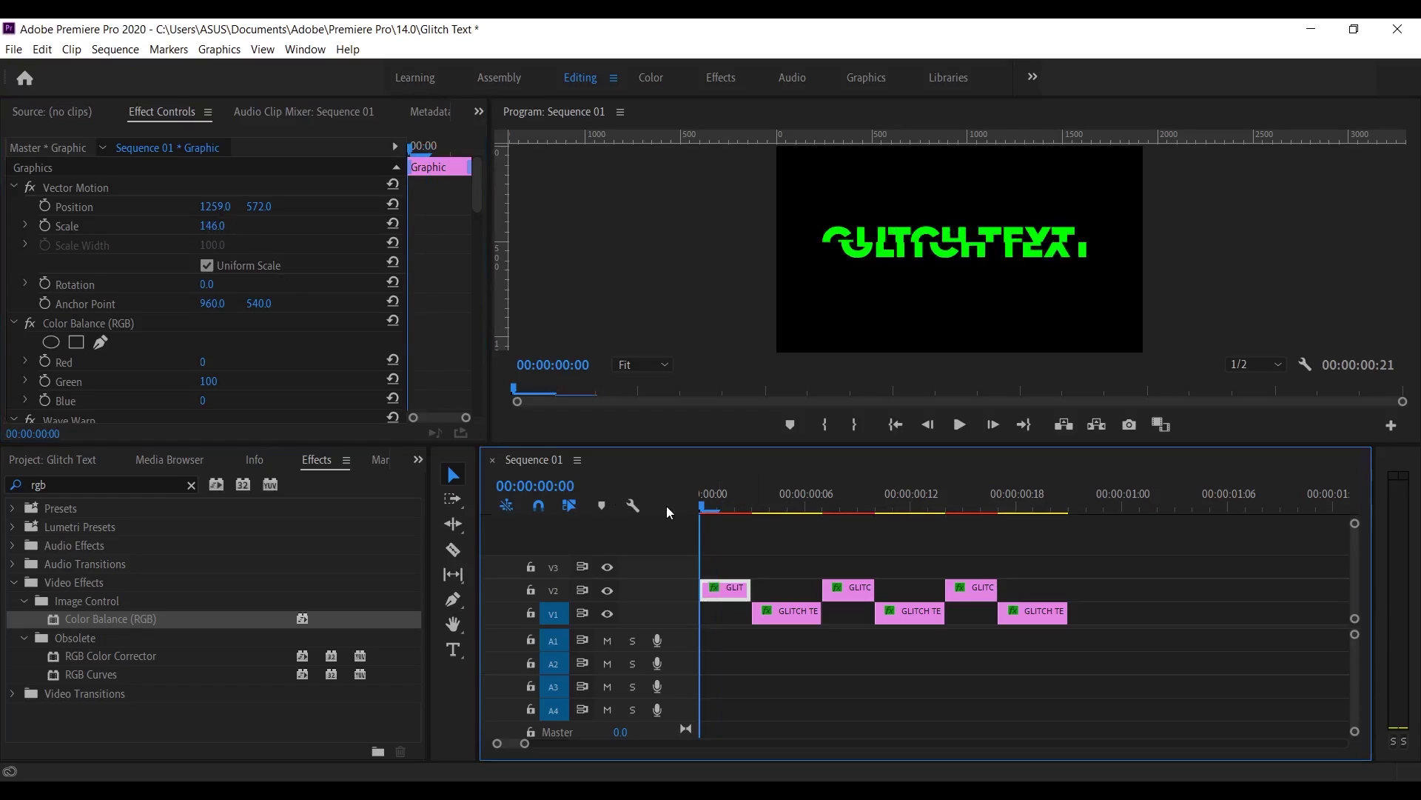
pyautogui.press('space')
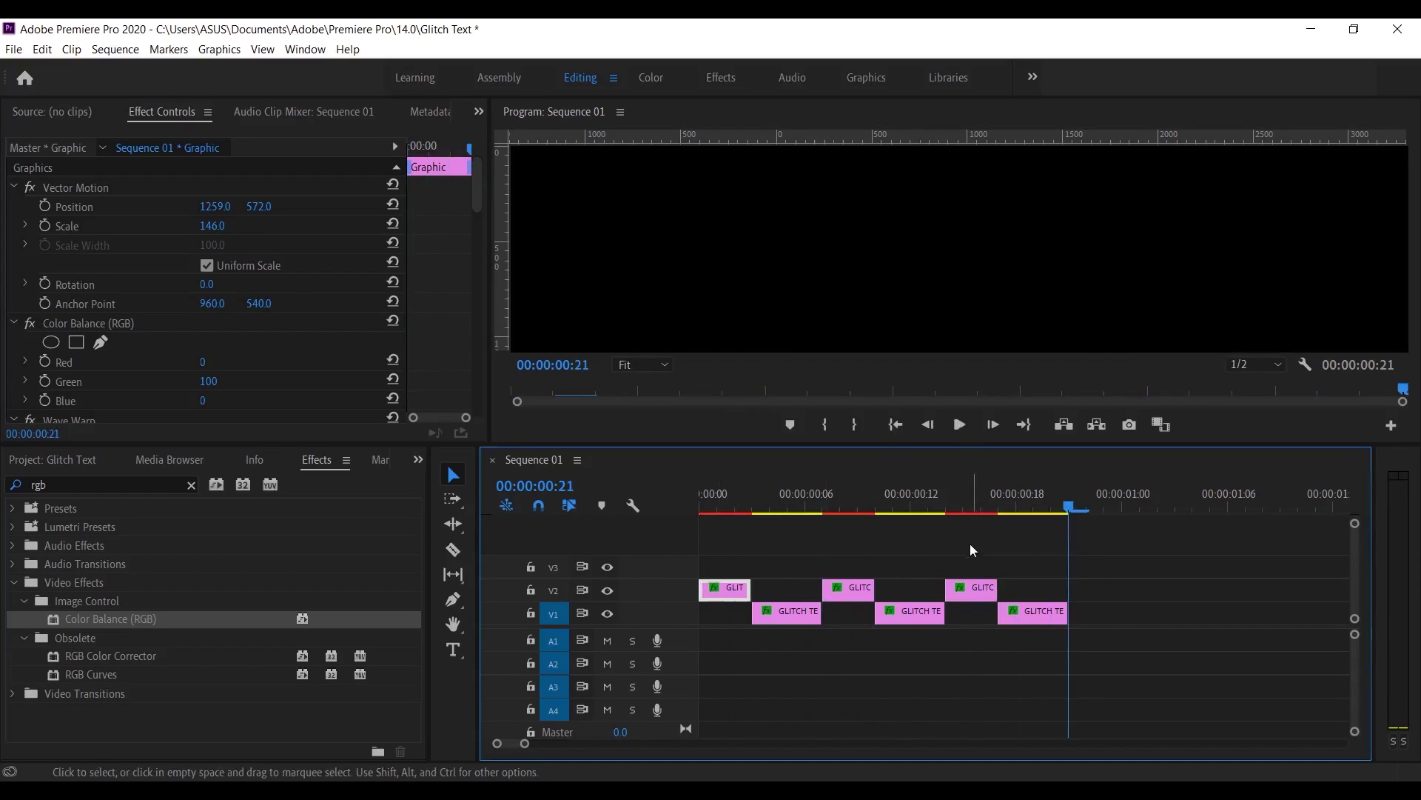
pyautogui.click(894, 507)
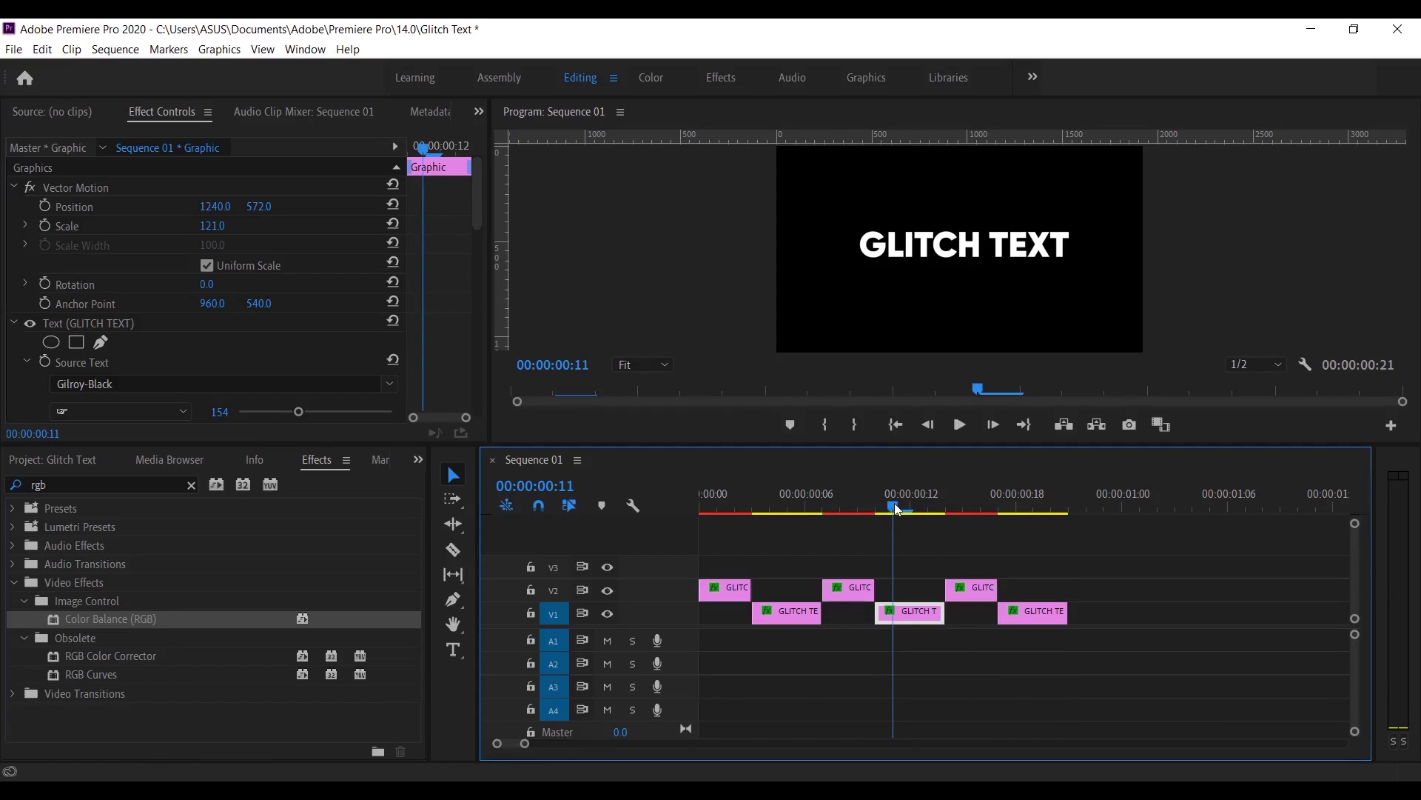
pyautogui.moveTo(897, 509); pyautogui.dragTo(841, 508)
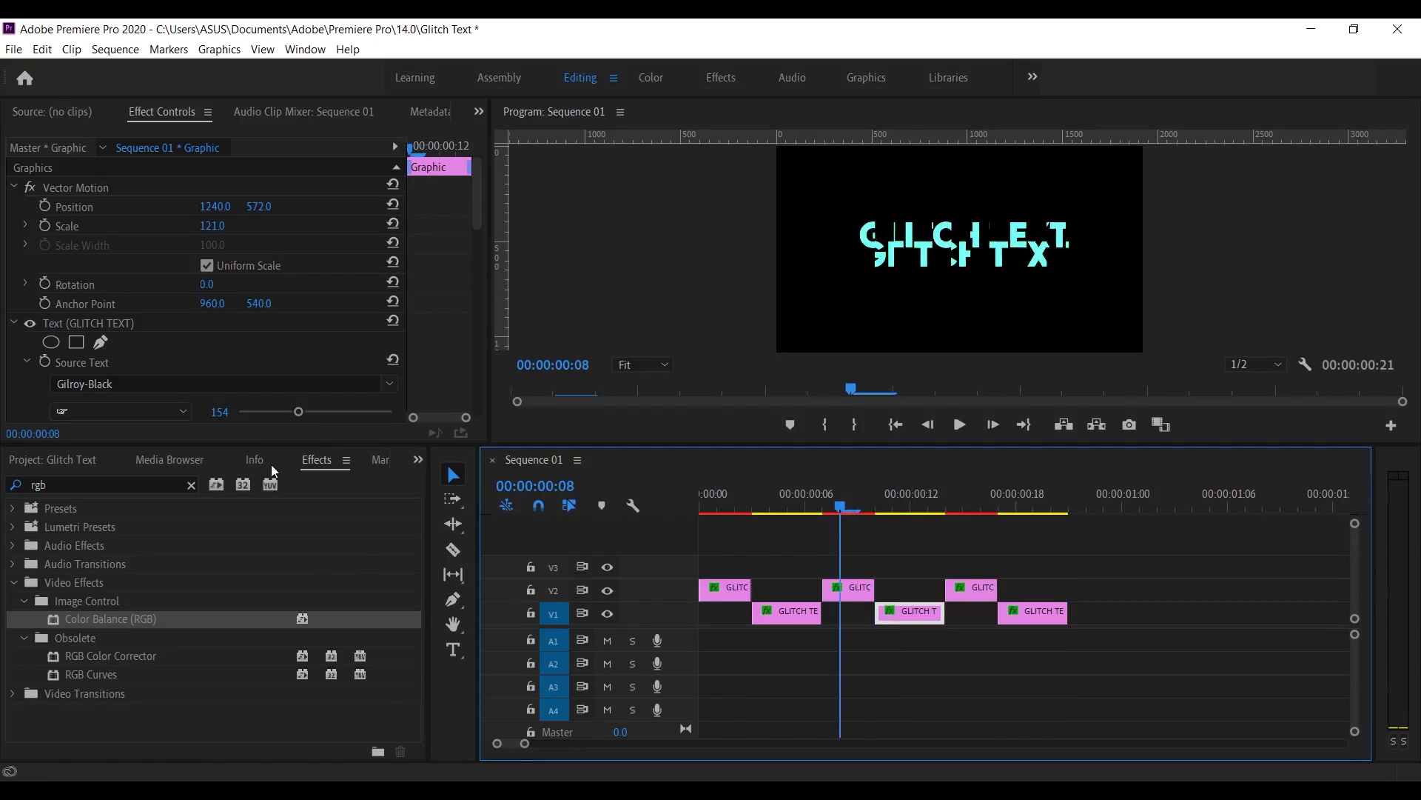
pyautogui.click(71, 462)
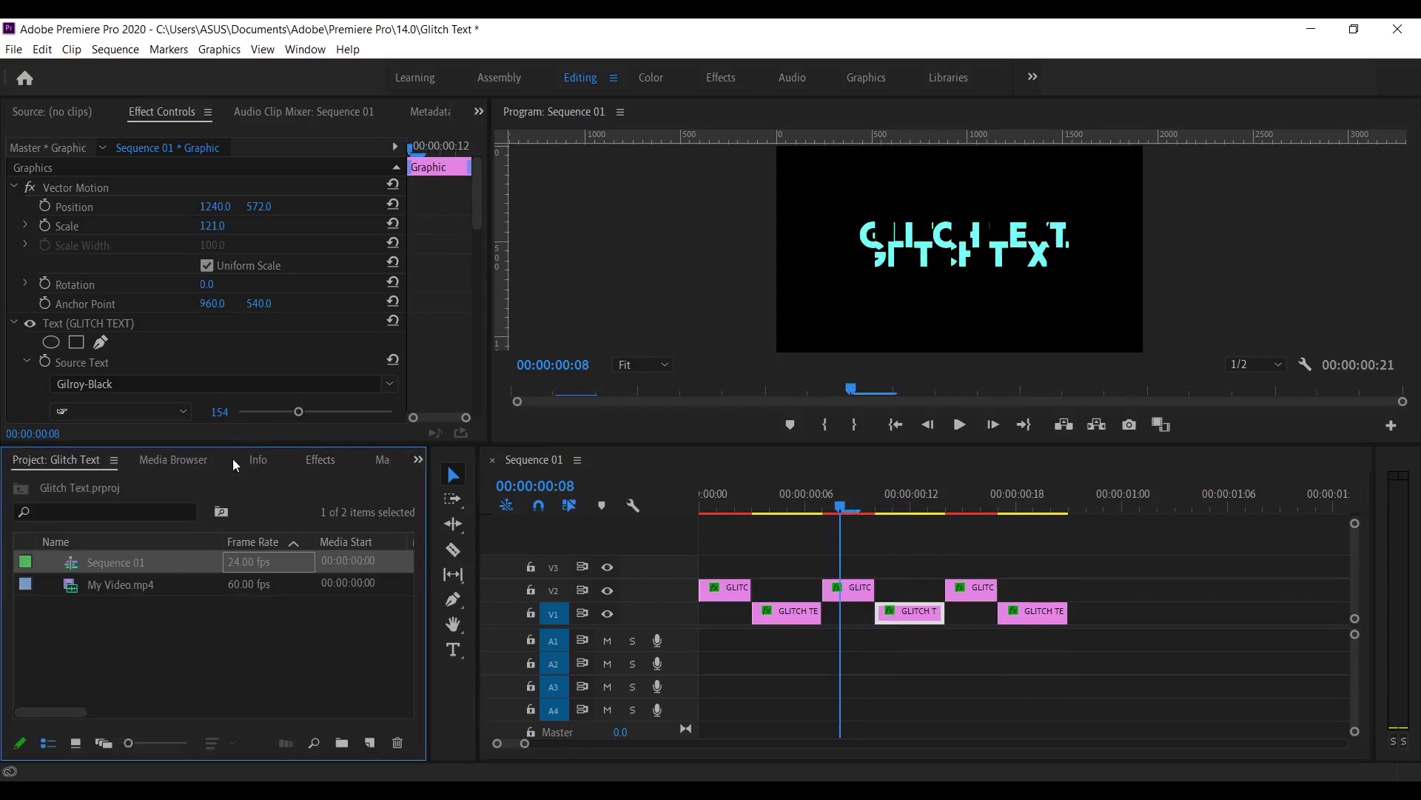
# - Place My Video.mp4's audio on track A1 from the sequence start and play it
pyautogui.doubleClick(178, 590)
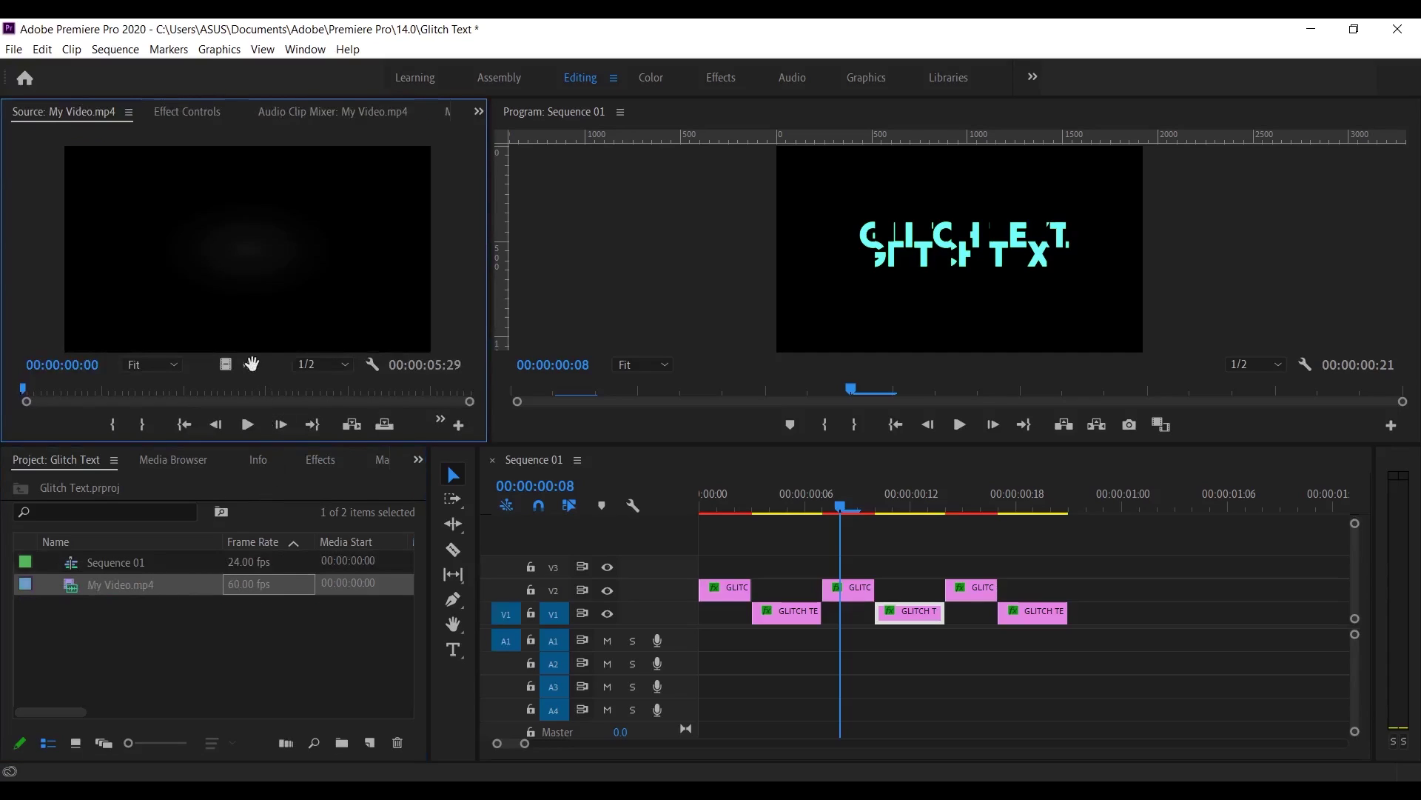
pyautogui.moveTo(177, 585); pyautogui.dragTo(835, 616)
pyautogui.press('Home')
pyautogui.press('space')
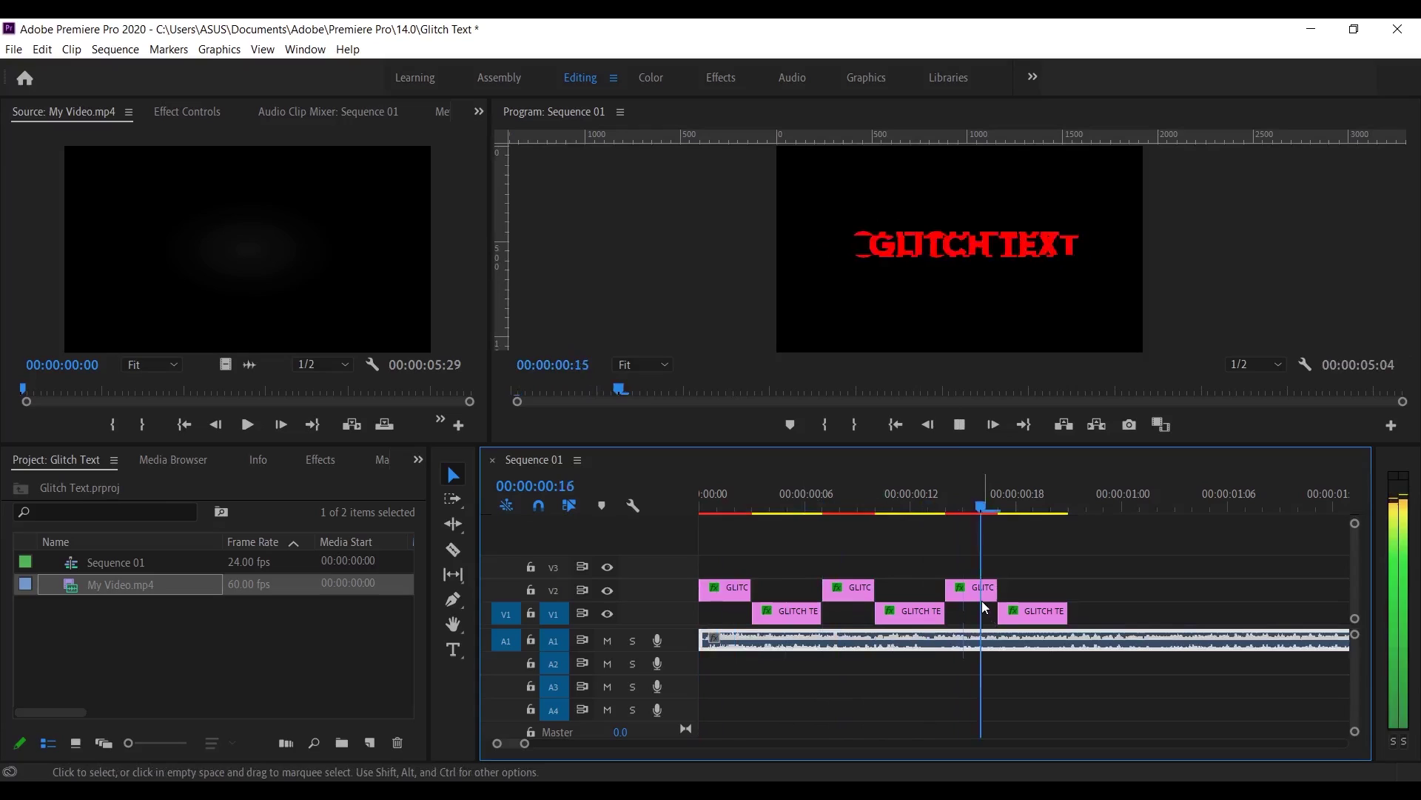
# - Trim the A1 audio to end with the last glitch clip and replay the sequence
pyautogui.press('-')
pyautogui.press('-')
pyautogui.press('-')
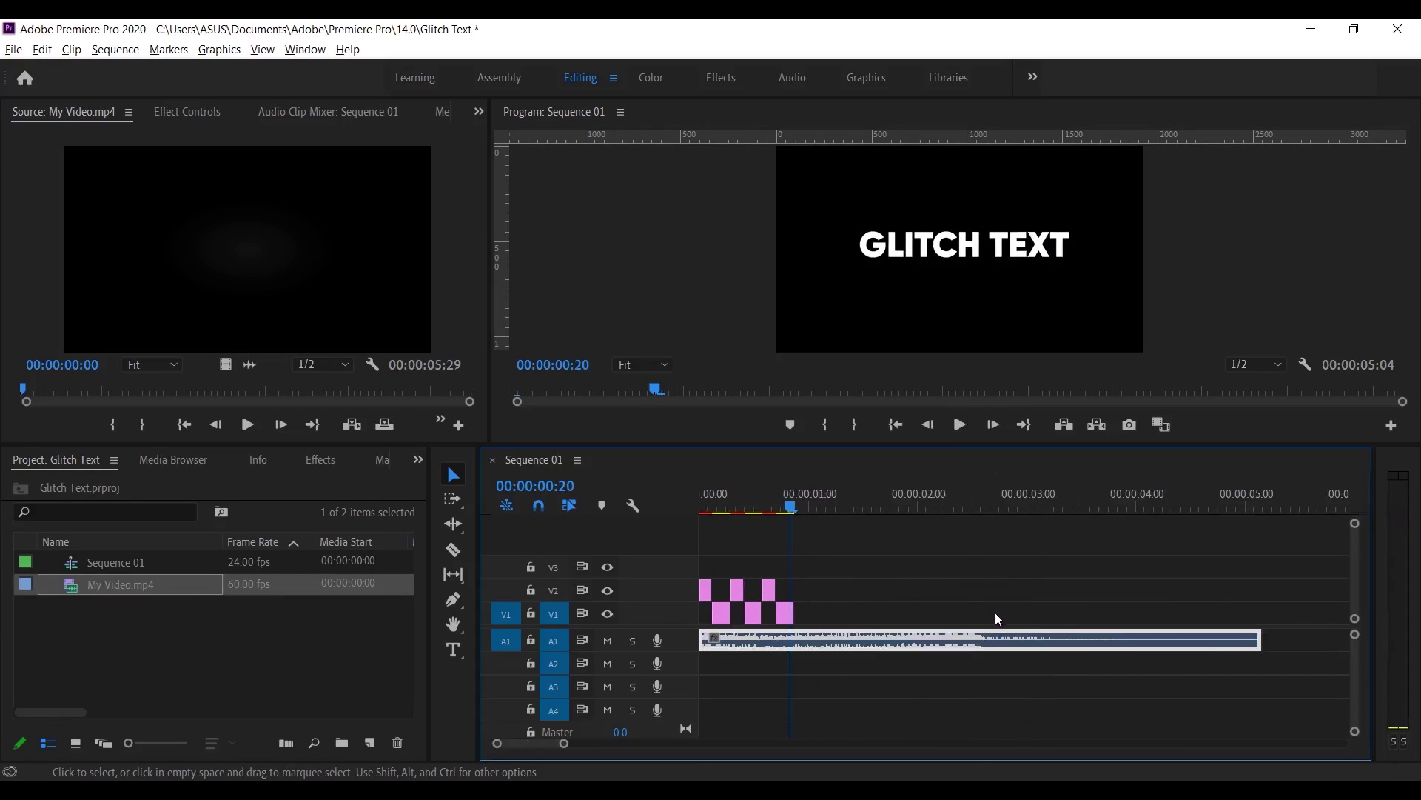
pyautogui.moveTo(1255, 639); pyautogui.dragTo(796, 639)
pyautogui.press('=')
pyautogui.press('=')
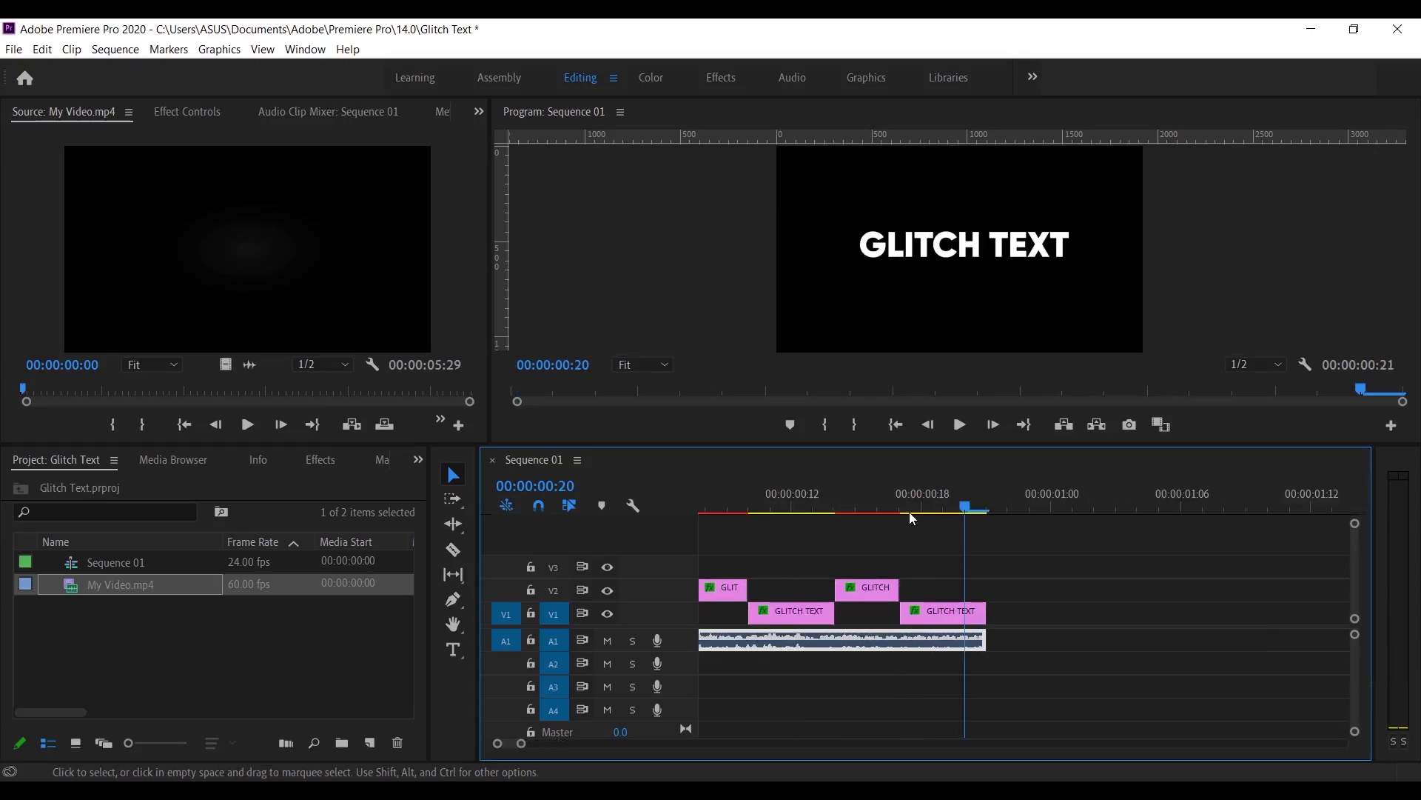
pyautogui.press('Home')
pyautogui.press('=')
pyautogui.press('space')
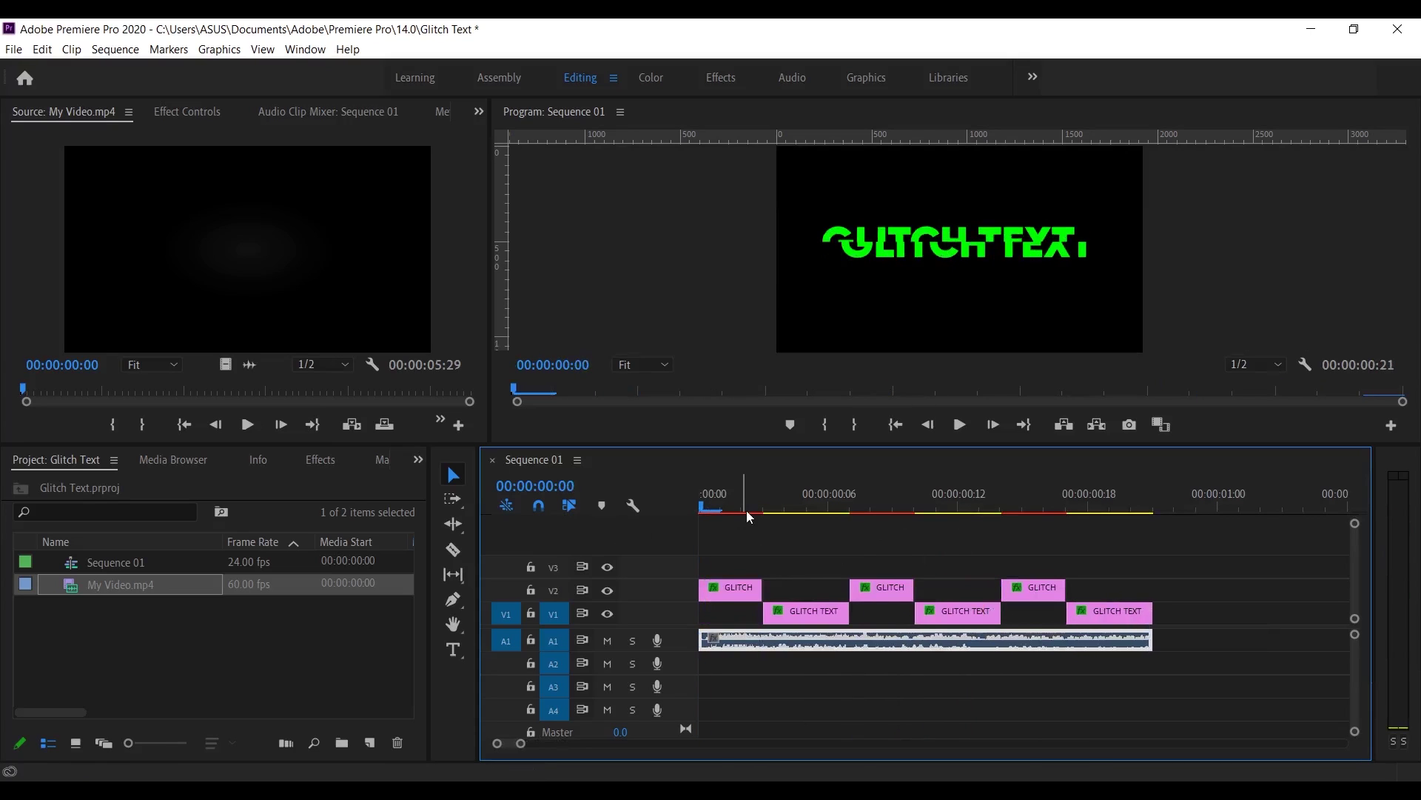